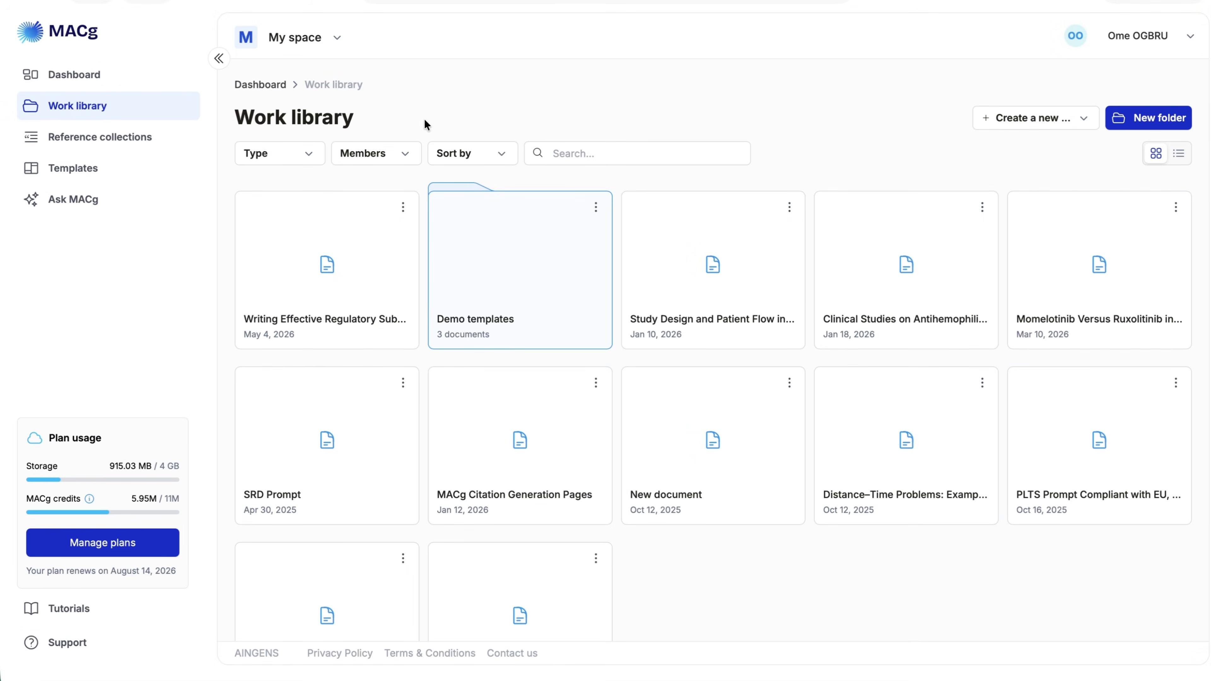
Open Ask MACg and review the answer listing open-access articles on the history of GLP-1 and GLP/GIP agonists, including its summaries and references
{"action": "left_click", "coordinate": [94, 204]}
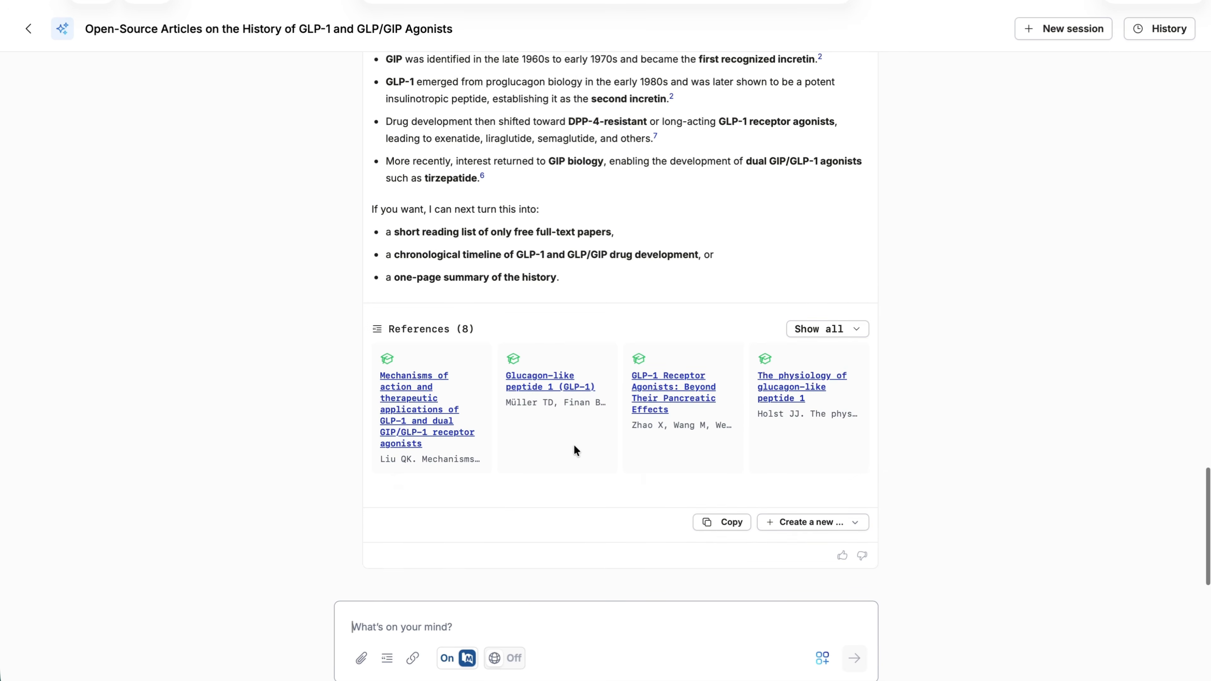
{"action": "scroll", "coordinate": [575, 449], "scroll_direction": "up", "scroll_amount": 3}
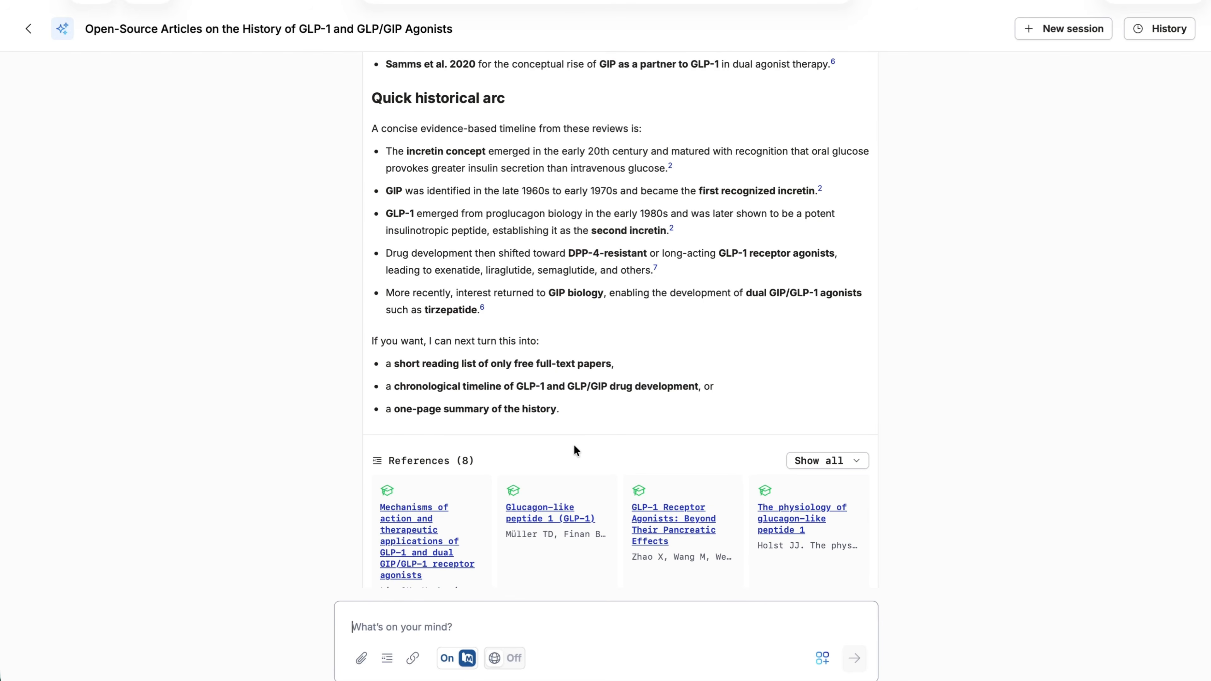
{"action": "scroll", "coordinate": [575, 449], "scroll_direction": "up", "scroll_amount": 10}
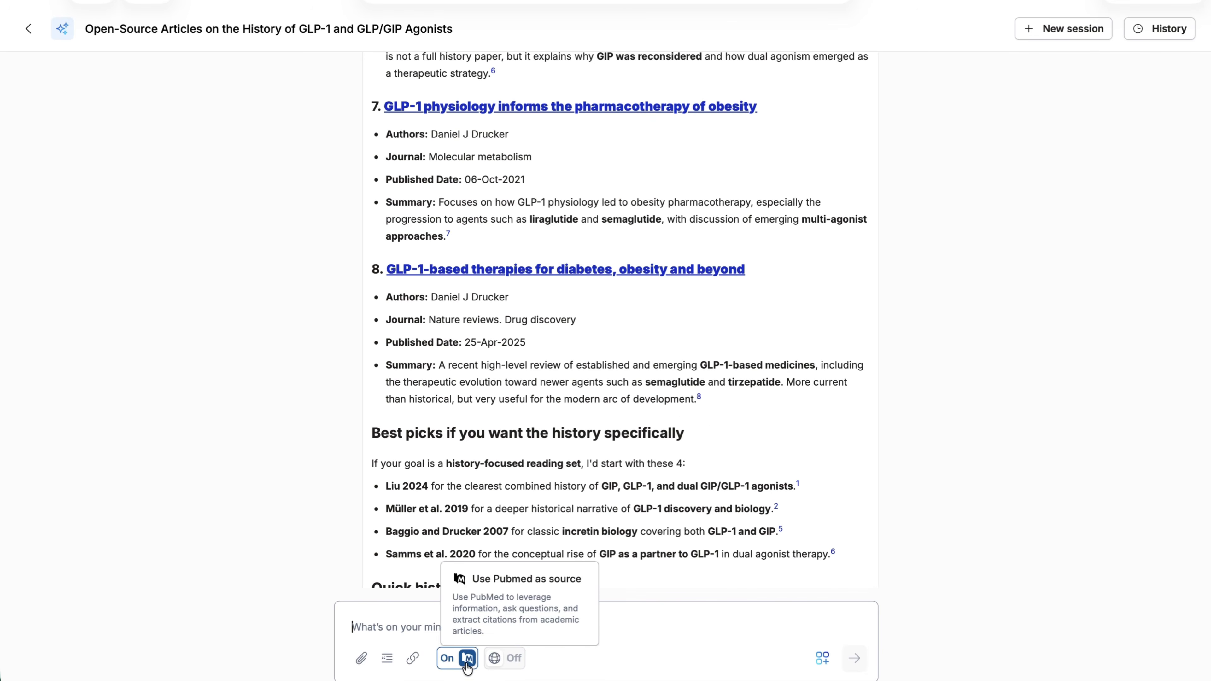
{"action": "scroll", "coordinate": [603, 472], "scroll_direction": "up", "scroll_amount": 7}
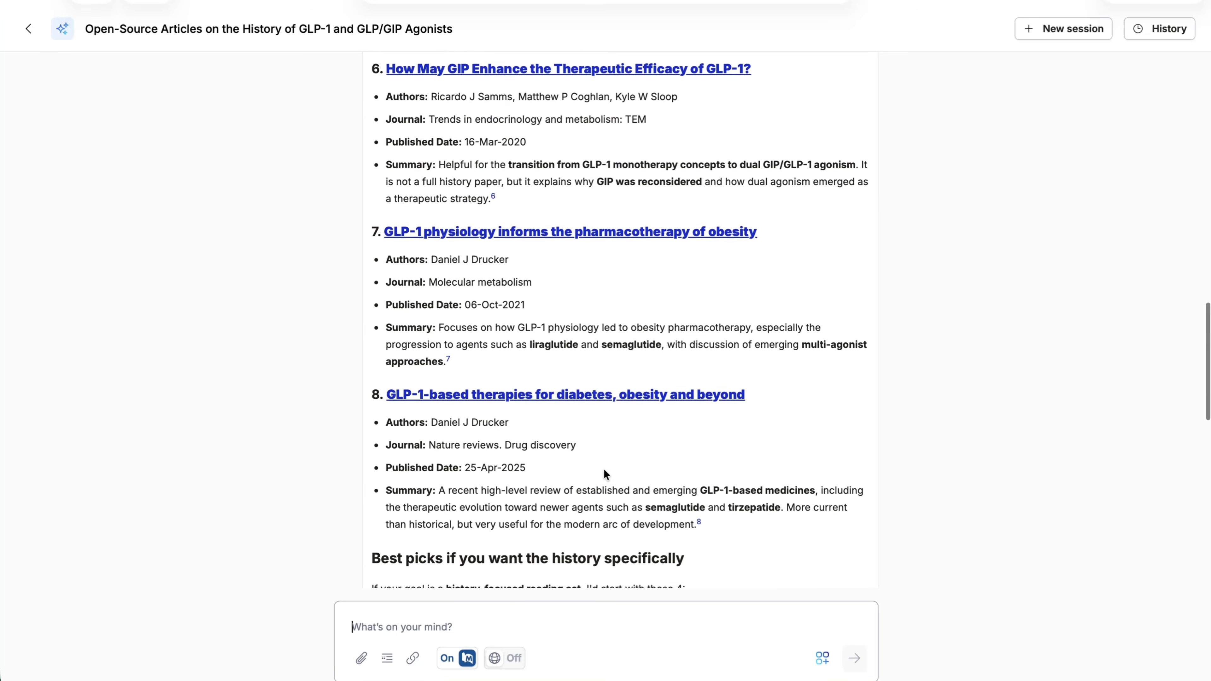
{"action": "scroll", "coordinate": [603, 473], "scroll_direction": "up", "scroll_amount": 20}
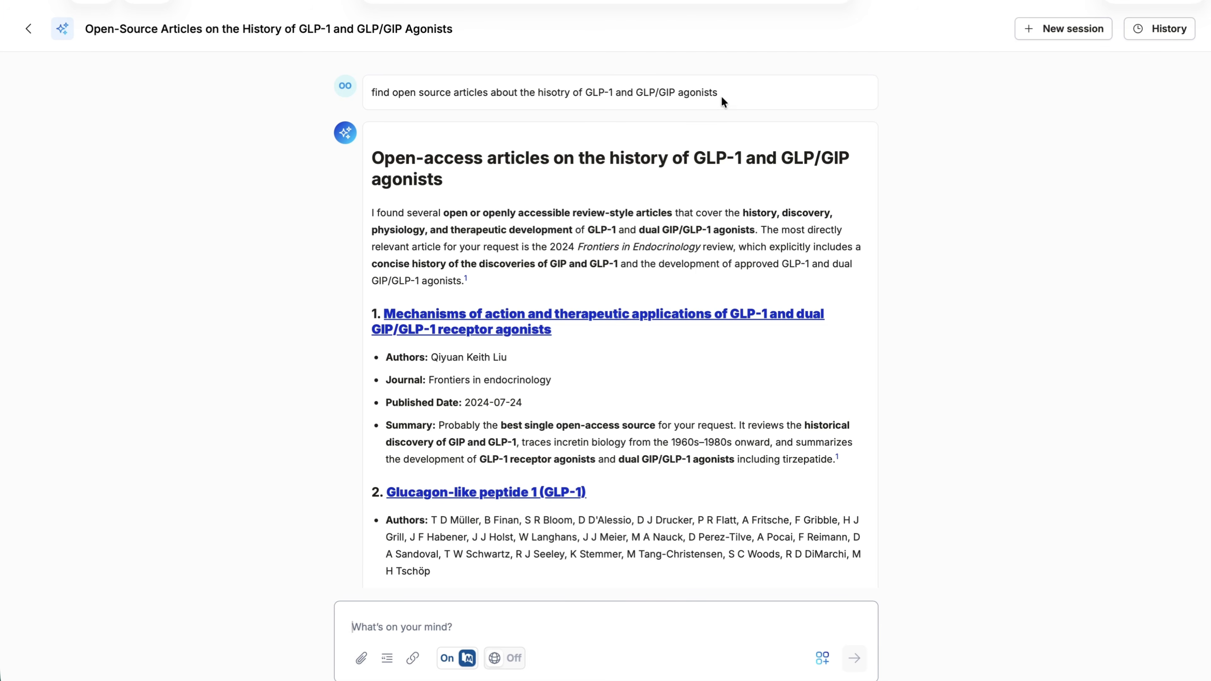
{"action": "scroll", "coordinate": [677, 434], "scroll_direction": "down", "scroll_amount": 3}
{"action": "scroll", "coordinate": [677, 434], "scroll_direction": "down", "scroll_amount": 7}
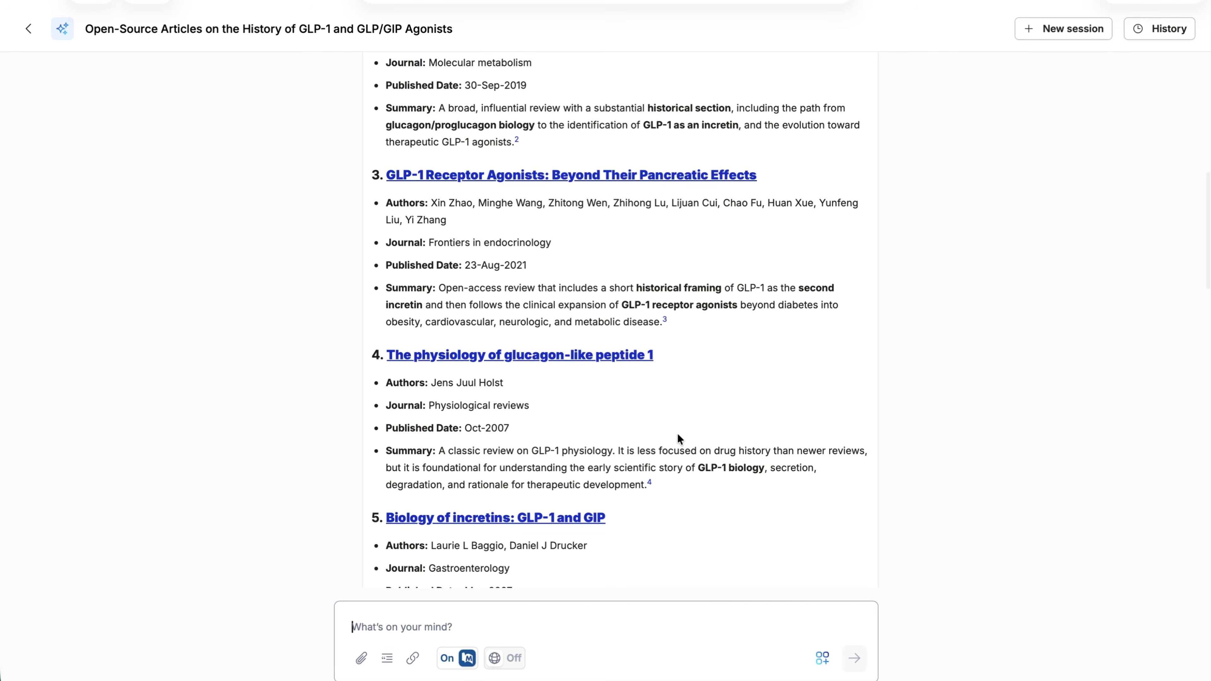
{"action": "scroll", "coordinate": [677, 433], "scroll_direction": "down", "scroll_amount": 1}
{"action": "scroll", "coordinate": [677, 434], "scroll_direction": "down", "scroll_amount": 1}
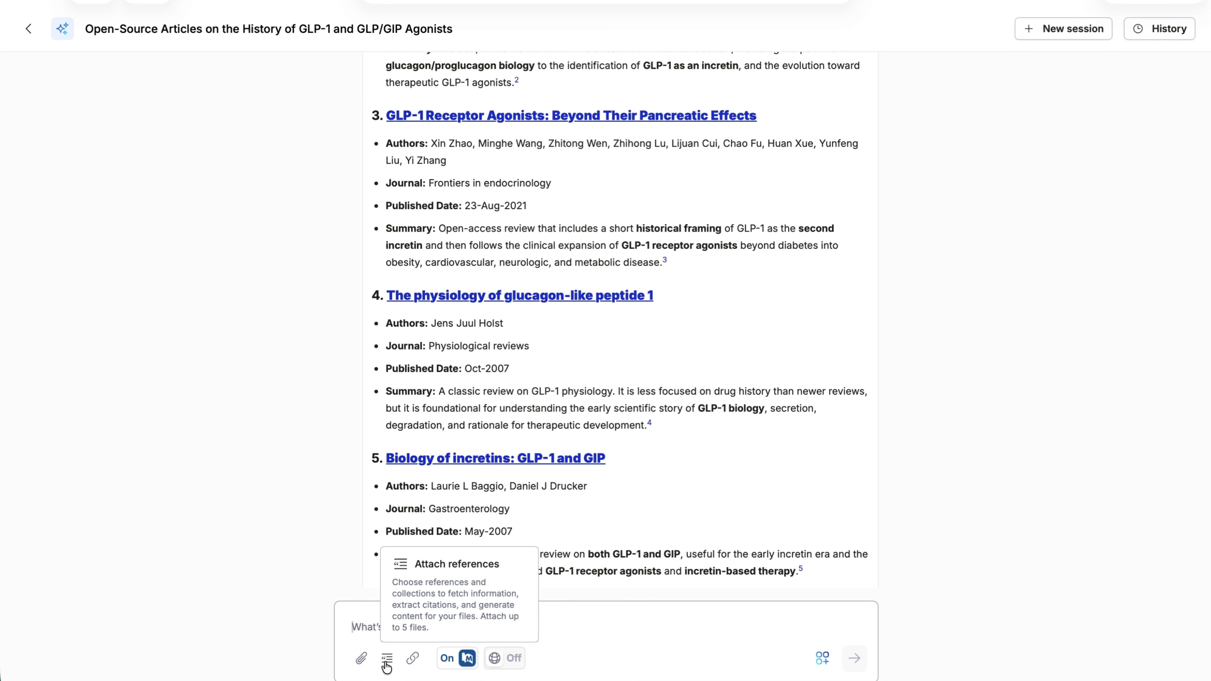
{"action": "scroll", "coordinate": [712, 429], "scroll_direction": "up", "scroll_amount": 15}
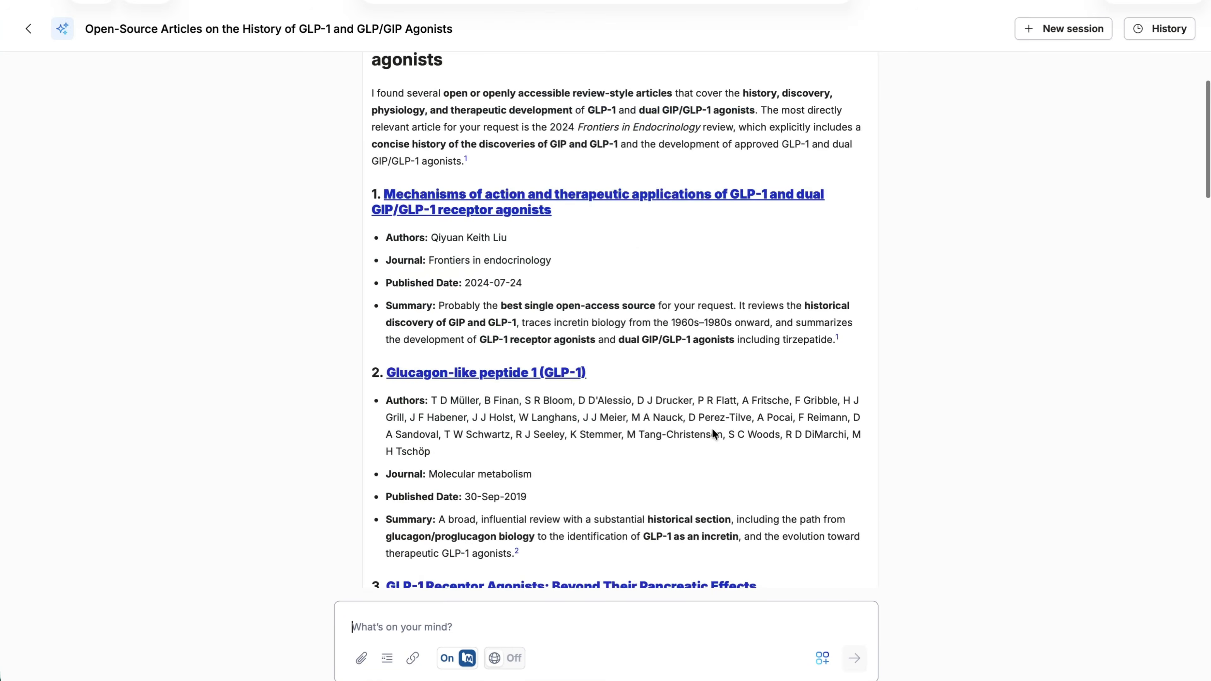
Open the first listed article, "Mechanisms of action and therapeutic applications of GLP-1 and dual GIP/GLP-1 receptor agonists", and view its PMC page
{"action": "left_click", "coordinate": [620, 315]}
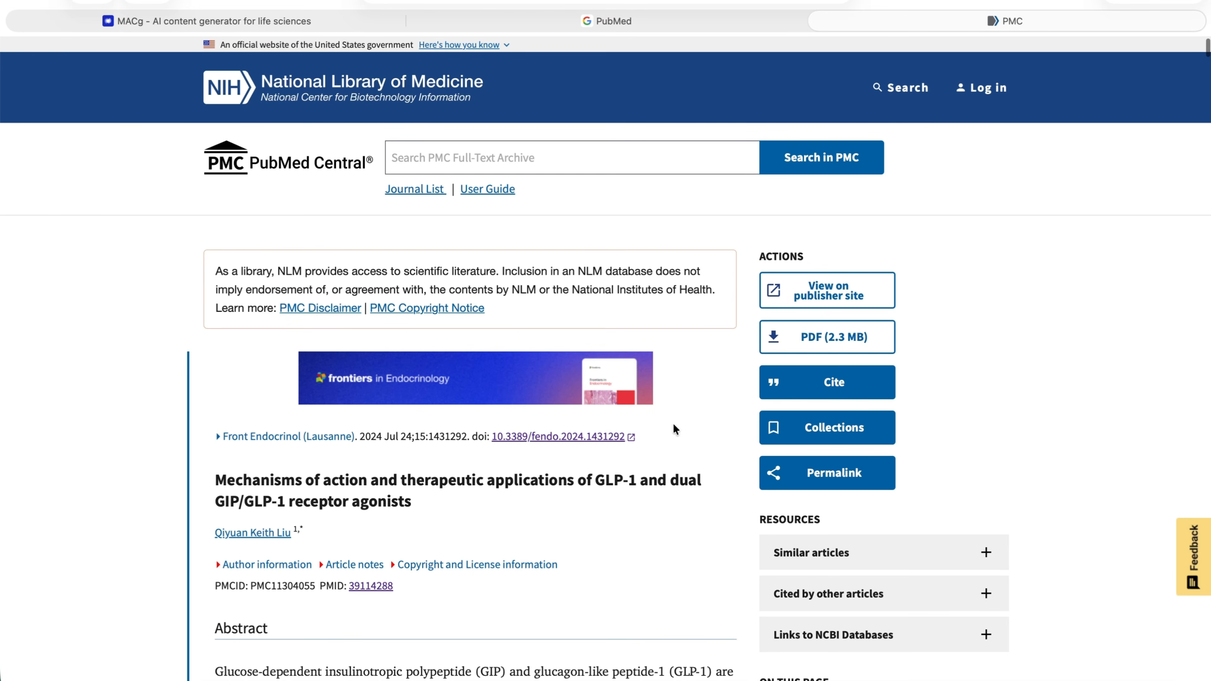
{"action": "scroll", "coordinate": [673, 427], "scroll_direction": "down", "scroll_amount": 1}
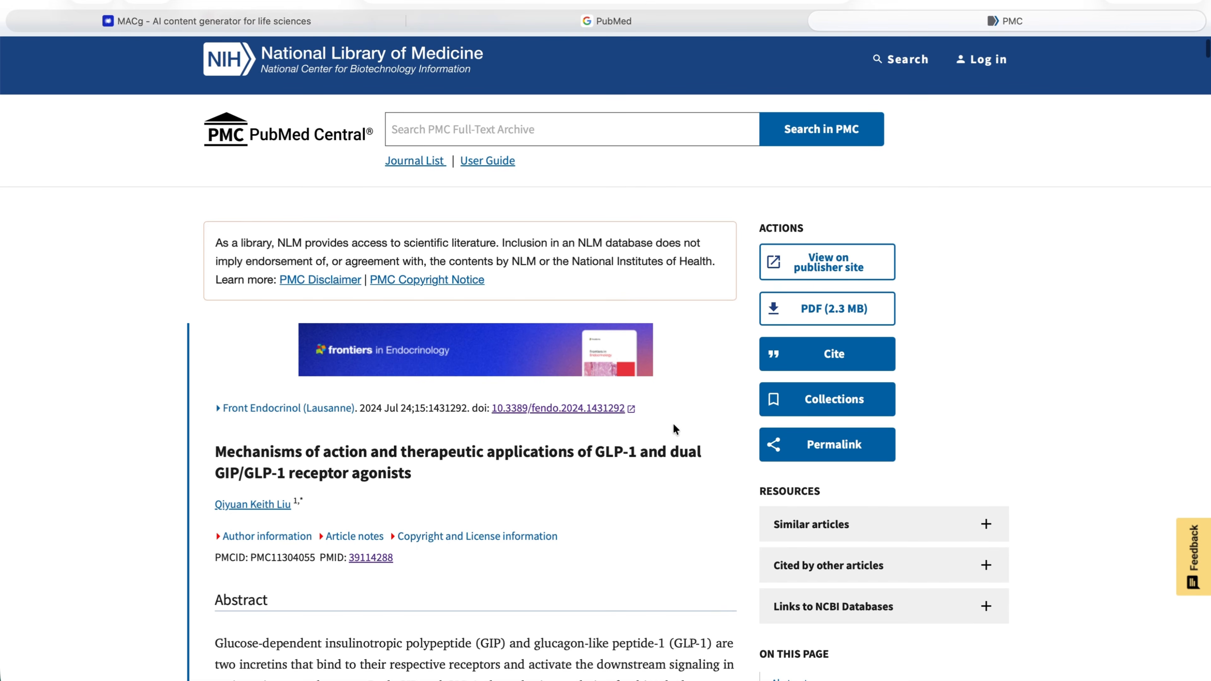
{"action": "scroll", "coordinate": [673, 423], "scroll_direction": "up", "scroll_amount": 1}
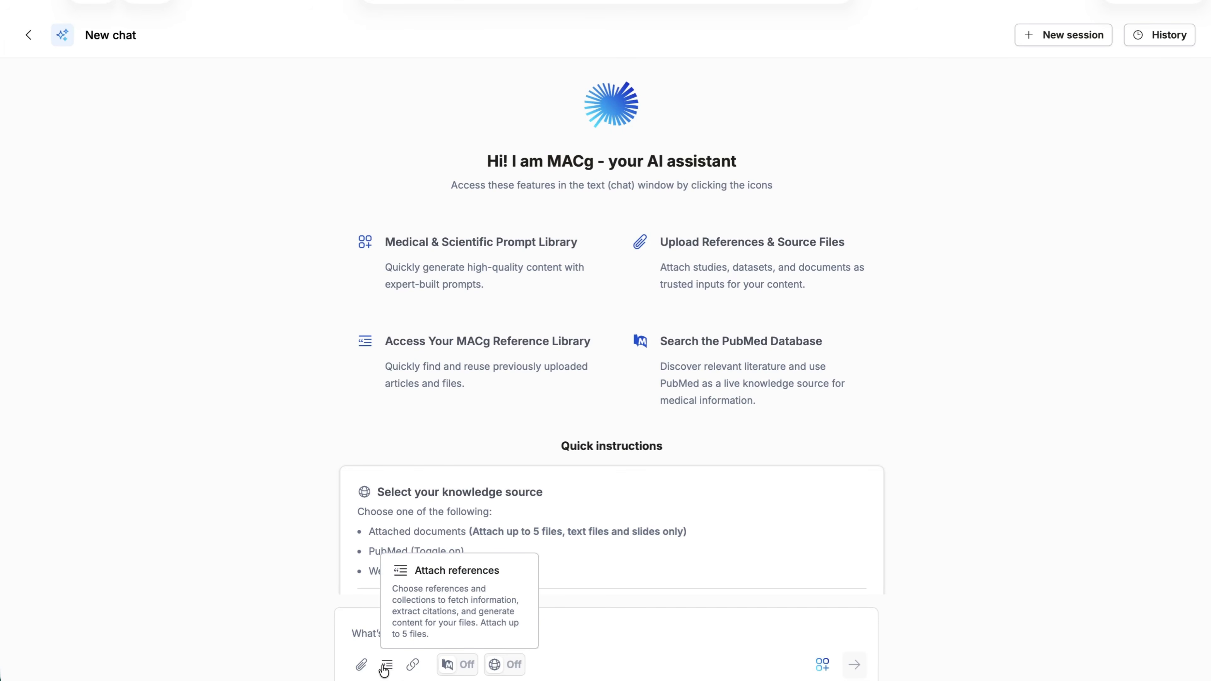
Browse for source files to upload to the new chat session, and check the list of attached reference PDFs
{"action": "left_click", "coordinate": [363, 665]}
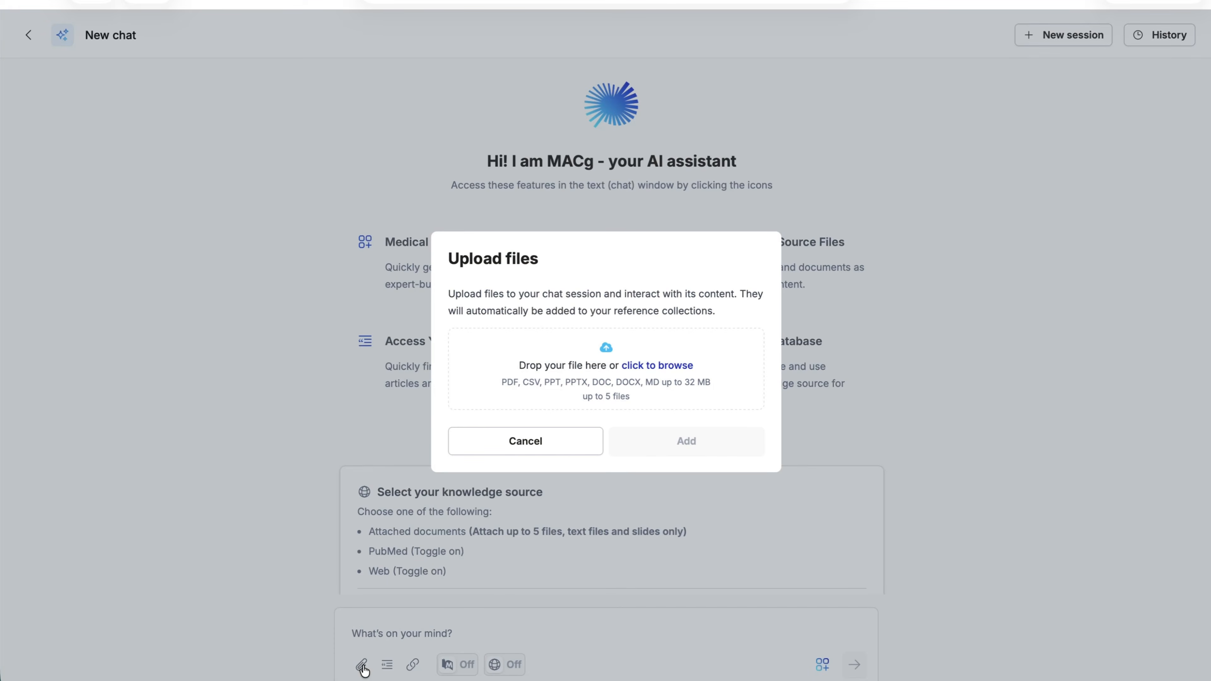
{"action": "left_click", "coordinate": [667, 372]}
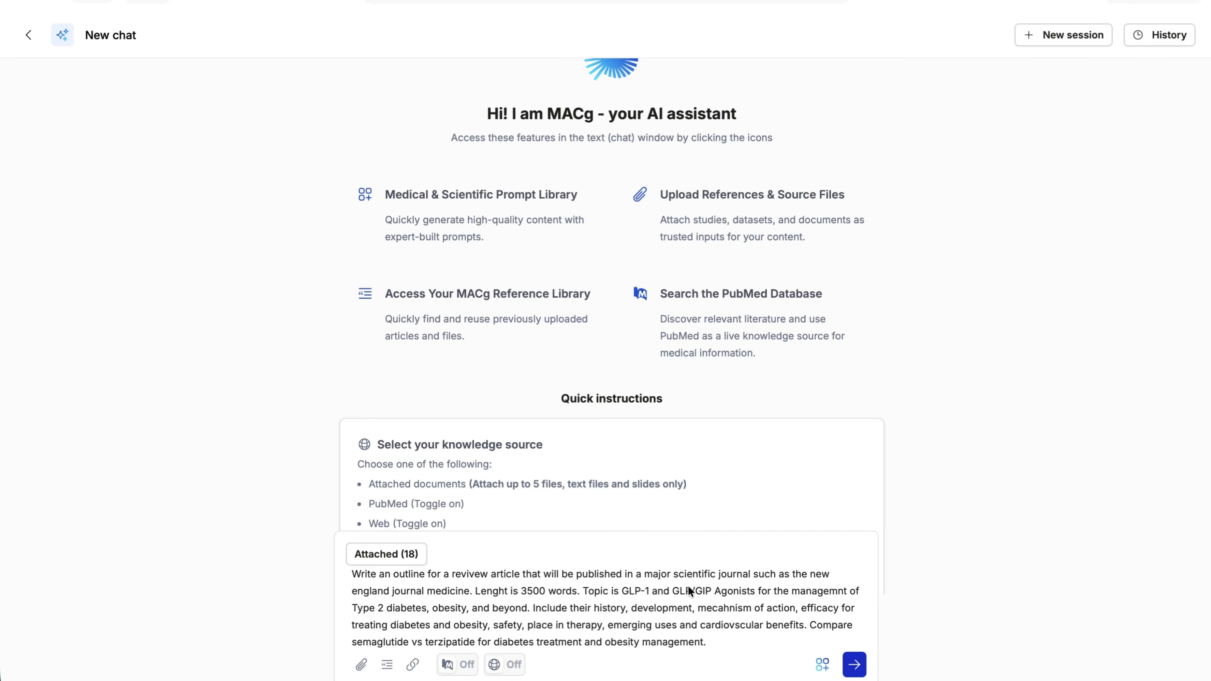
{"action": "left_click", "coordinate": [403, 555]}
{"action": "scroll", "coordinate": [579, 374], "scroll_direction": "down", "scroll_amount": 10}
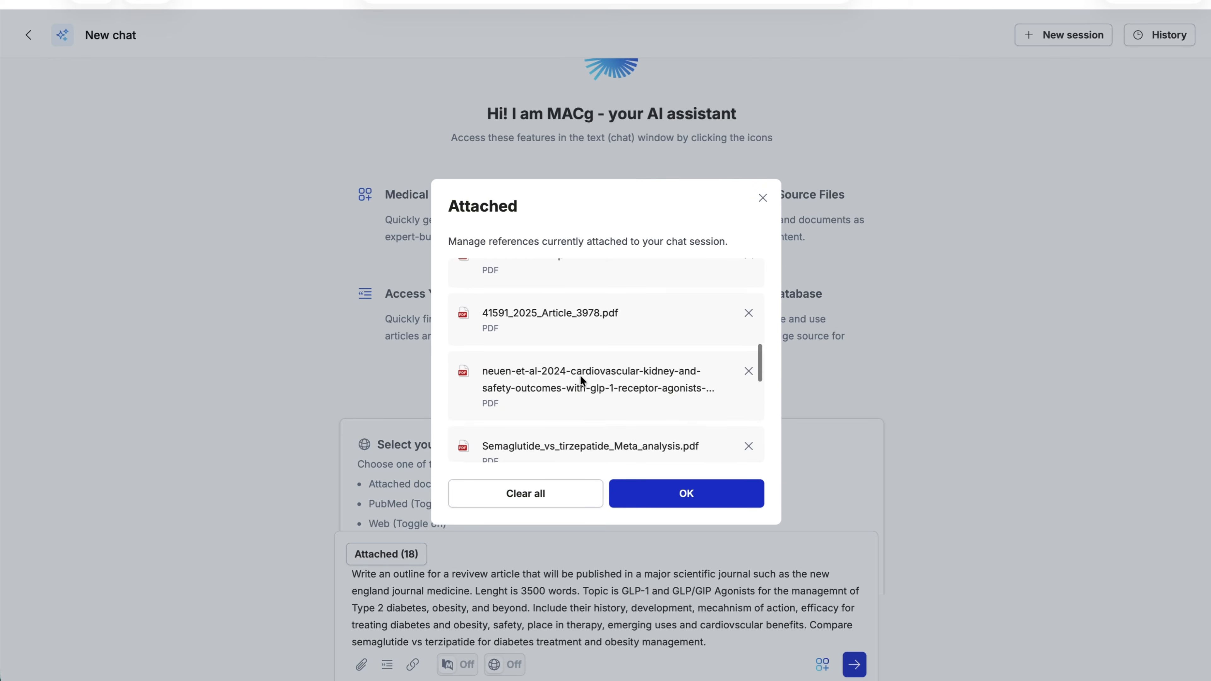
{"action": "left_click", "coordinate": [694, 496]}
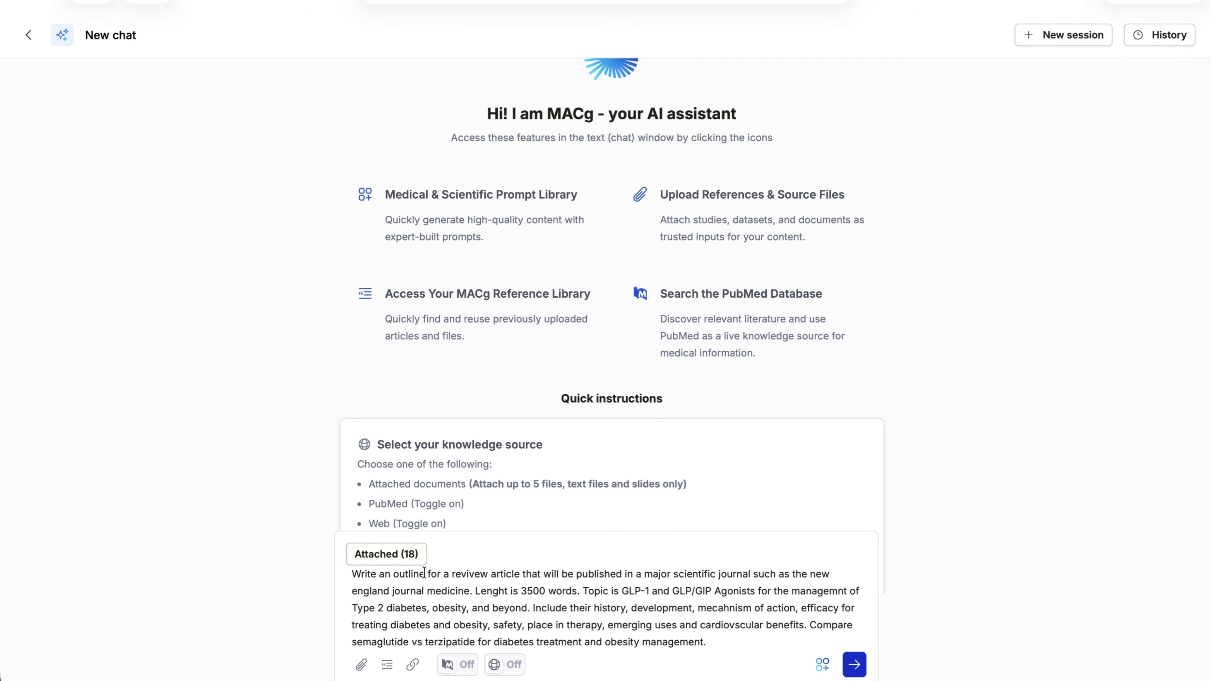
Proofread and submit the prompt requesting an outline for a 3500-word review article on GLP-1 and GLP/GIP agonists, comparing semaglutide with tirzepatide
{"action": "scroll", "coordinate": [529, 596], "scroll_direction": "up", "scroll_amount": 1}
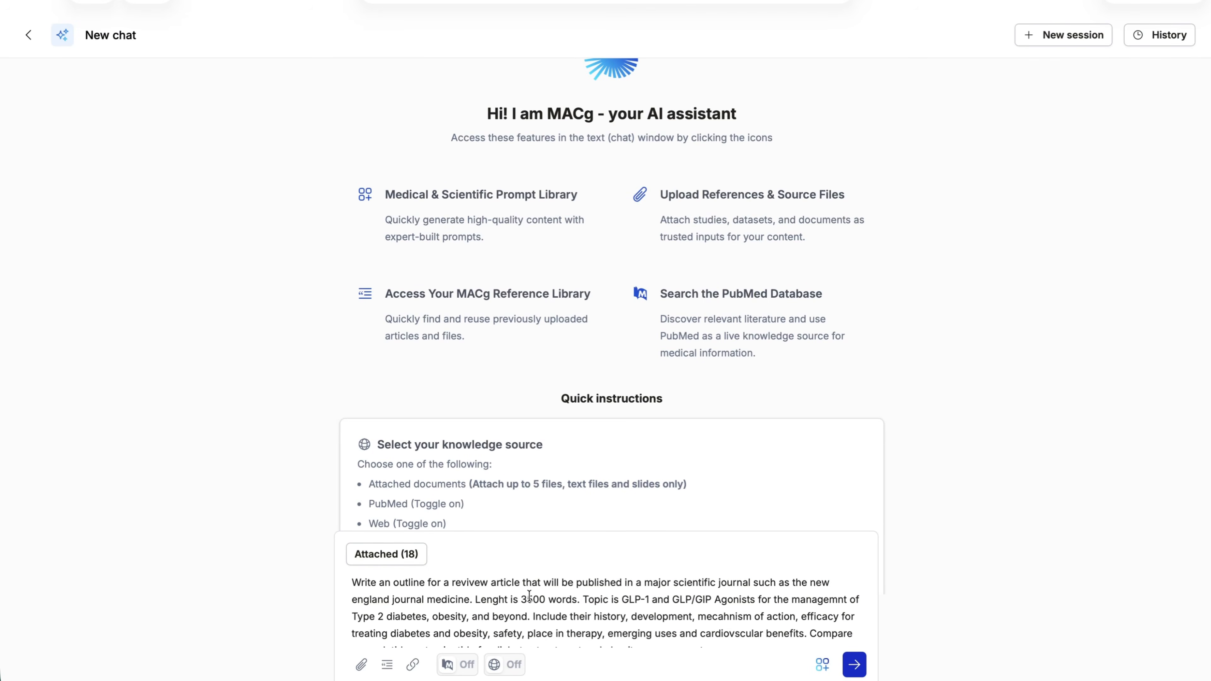
{"action": "scroll", "coordinate": [562, 596], "scroll_direction": "down", "scroll_amount": 1}
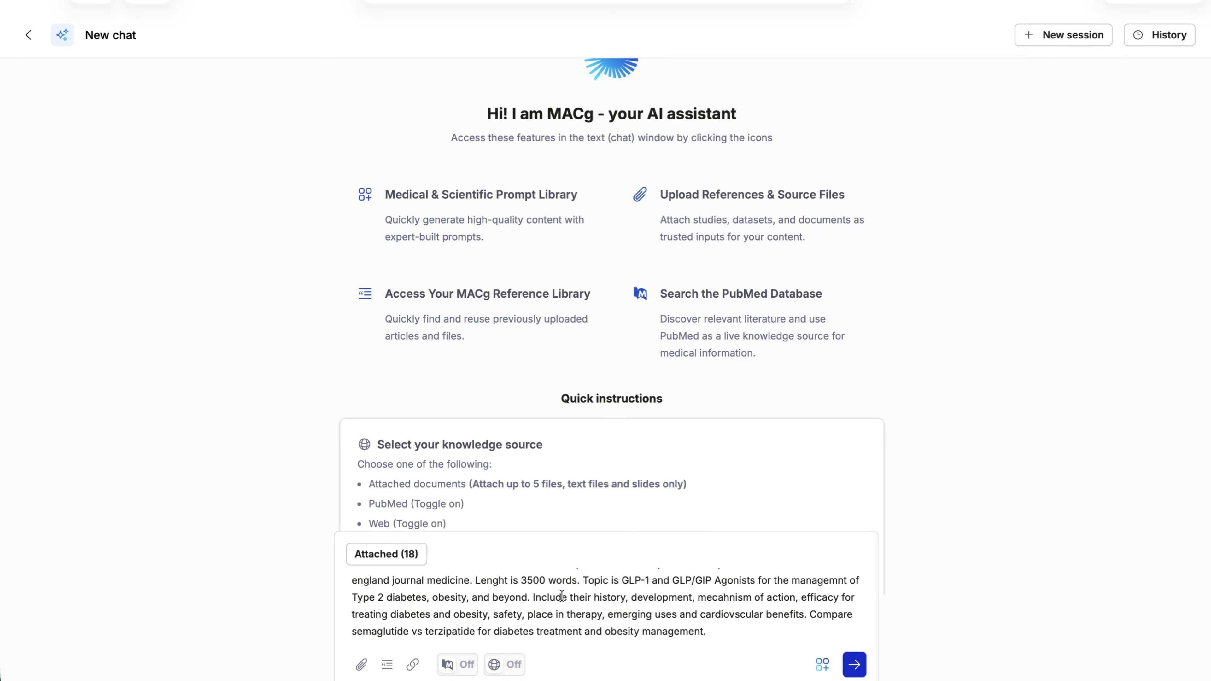
{"action": "scroll", "coordinate": [561, 597], "scroll_direction": "up", "scroll_amount": 1}
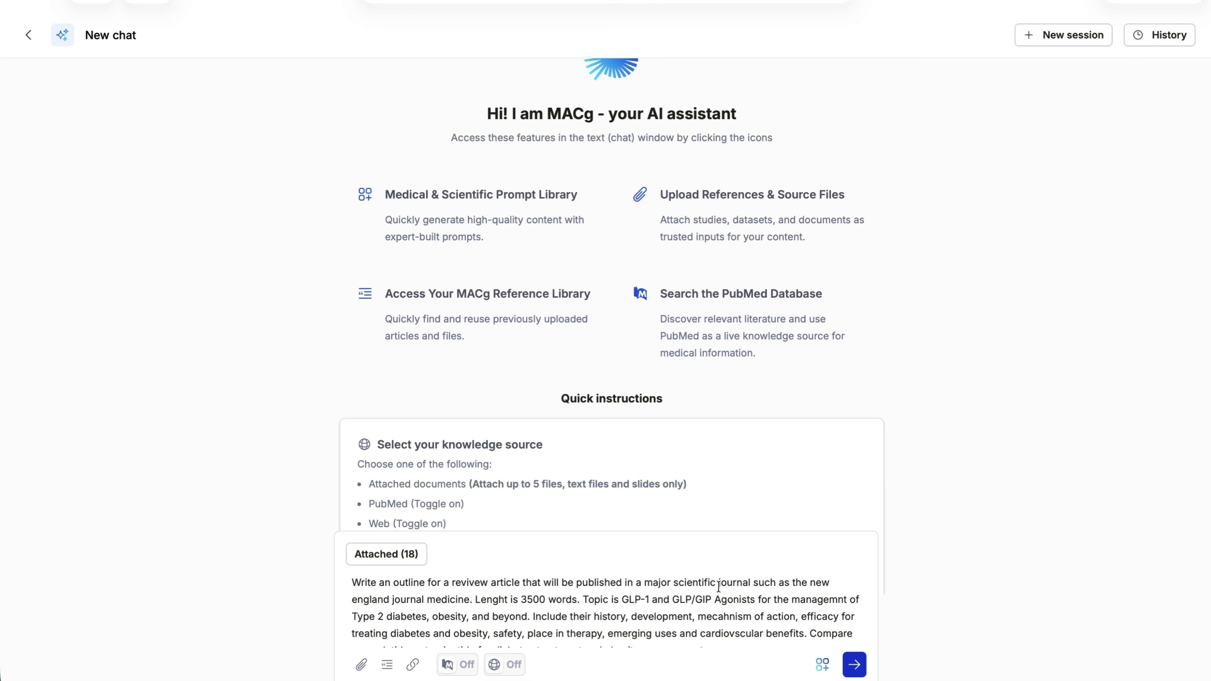
{"action": "scroll", "coordinate": [770, 596], "scroll_direction": "down", "scroll_amount": 1}
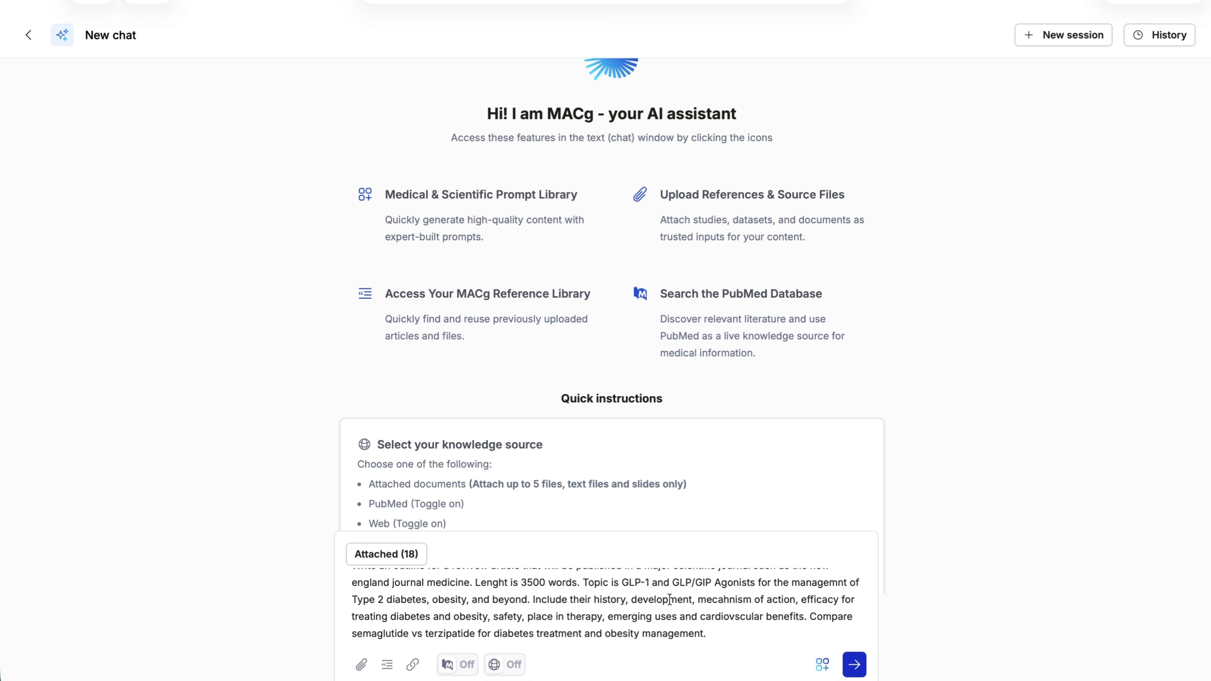
{"action": "scroll", "coordinate": [591, 608], "scroll_direction": "up", "scroll_amount": 1}
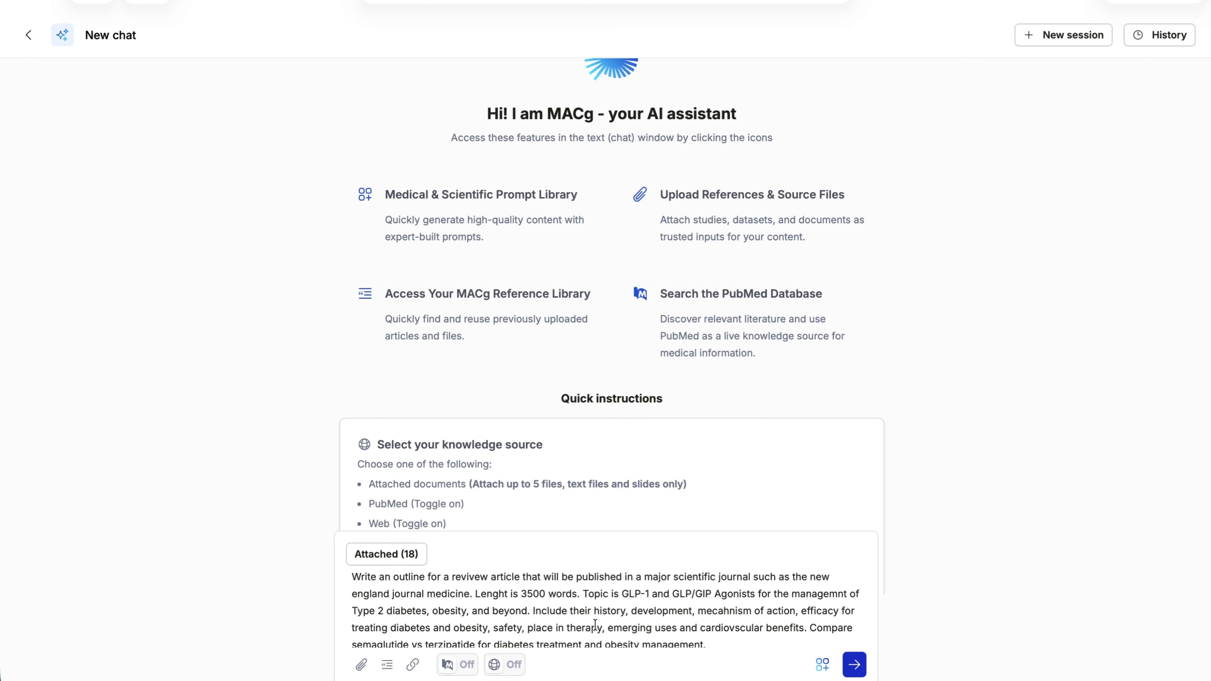
{"action": "scroll", "coordinate": [594, 625], "scroll_direction": "down", "scroll_amount": 1}
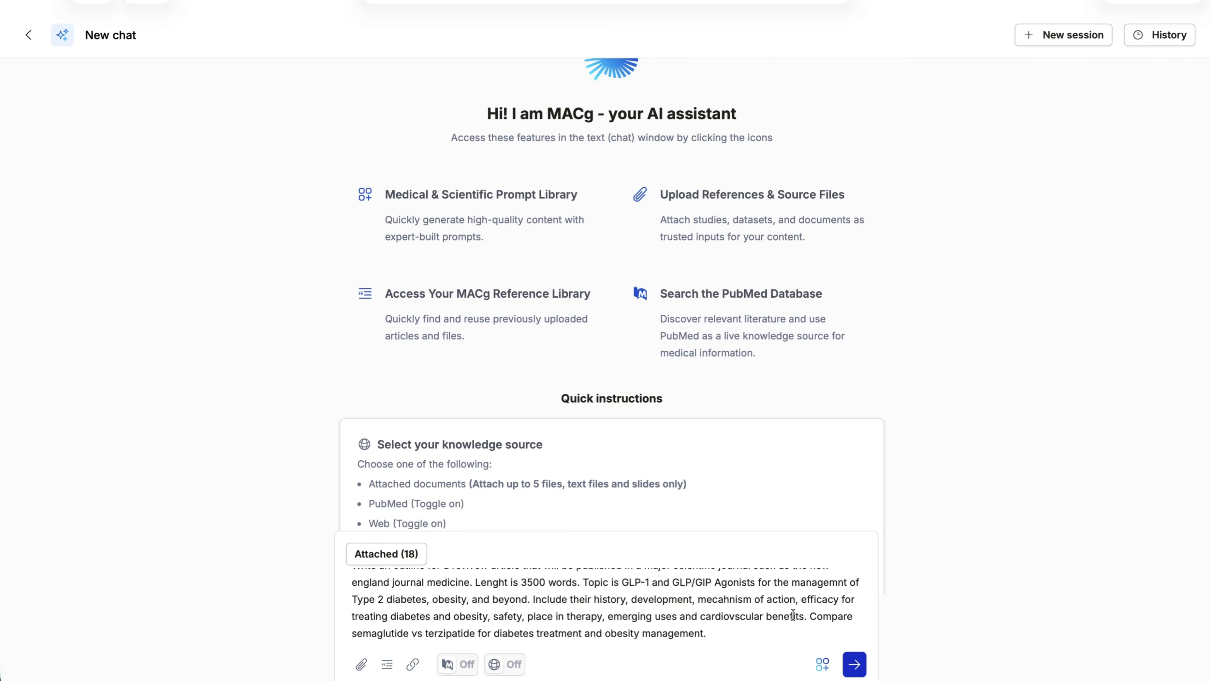
{"action": "scroll", "coordinate": [763, 618], "scroll_direction": "up", "scroll_amount": 1}
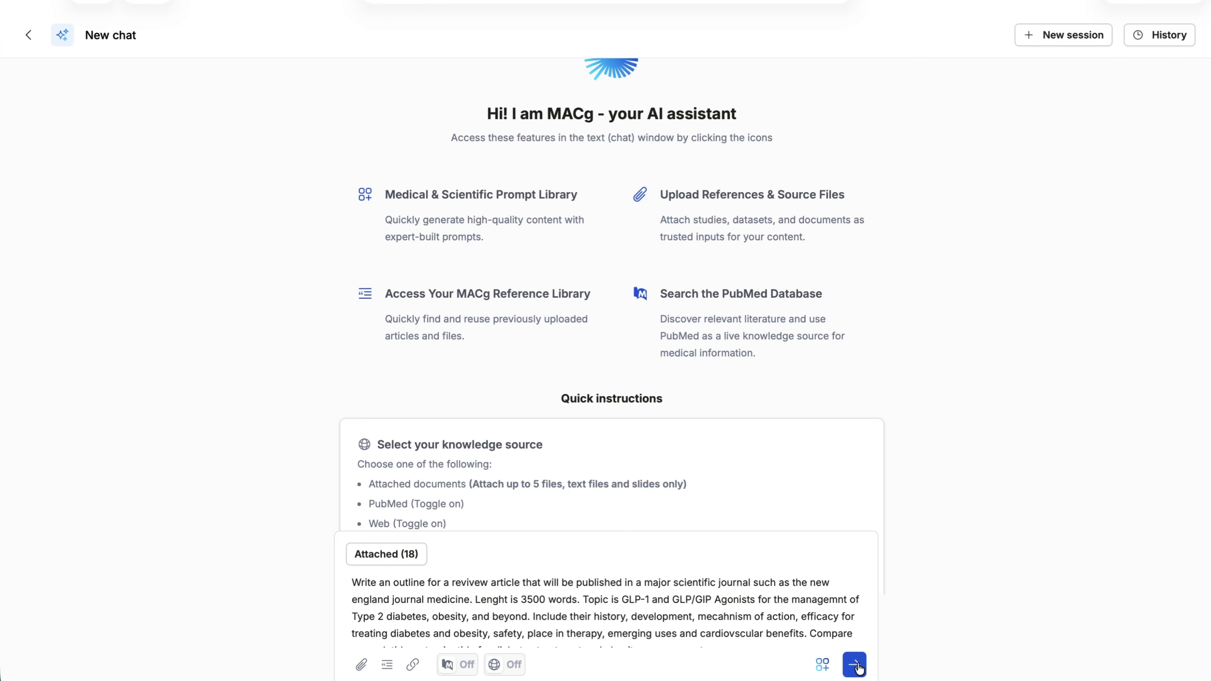
{"action": "left_click", "coordinate": [853, 665]}
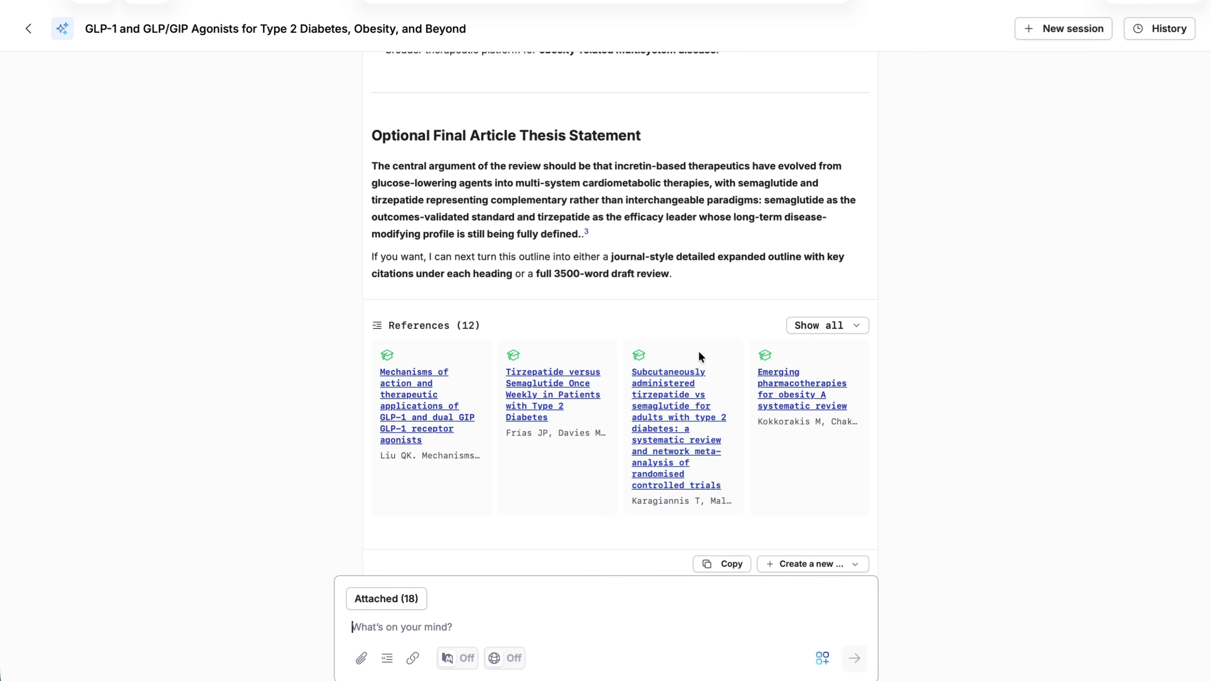
Examine the generated review article outline, including its conclusion, title, journal positioning, suggested word allocation, and the introduction and historical development sections
{"action": "scroll", "coordinate": [697, 353], "scroll_direction": "up", "scroll_amount": 5}
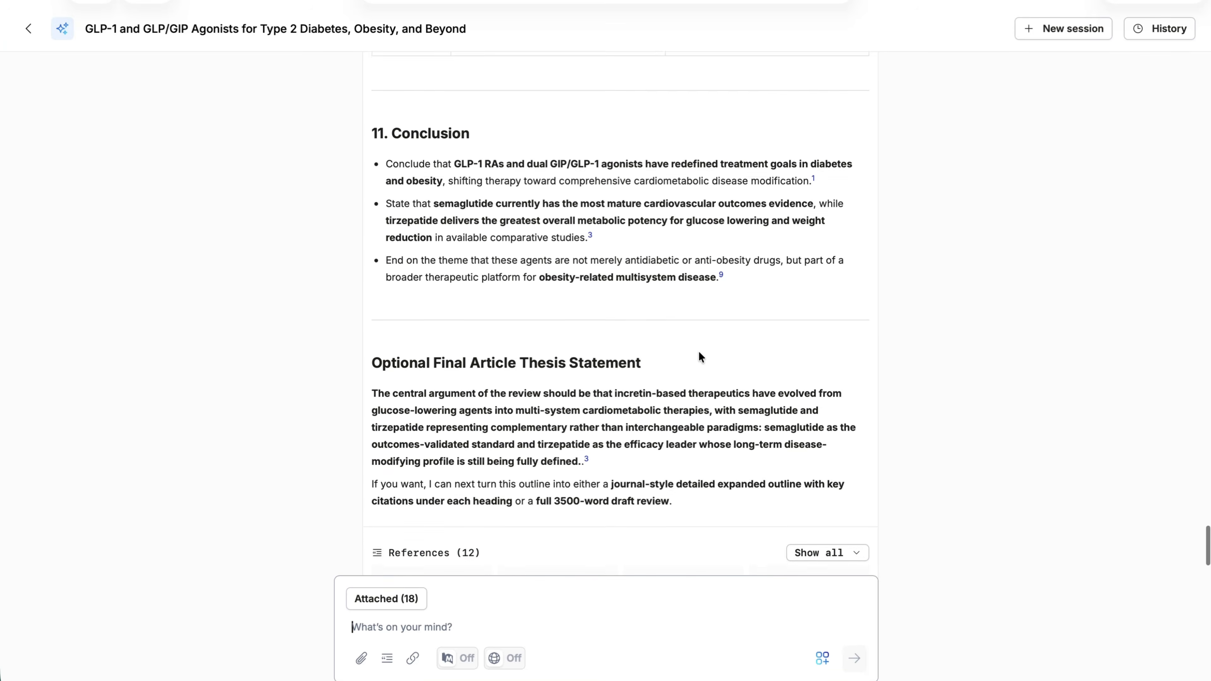
{"action": "scroll", "coordinate": [697, 357], "scroll_direction": "up", "scroll_amount": 10}
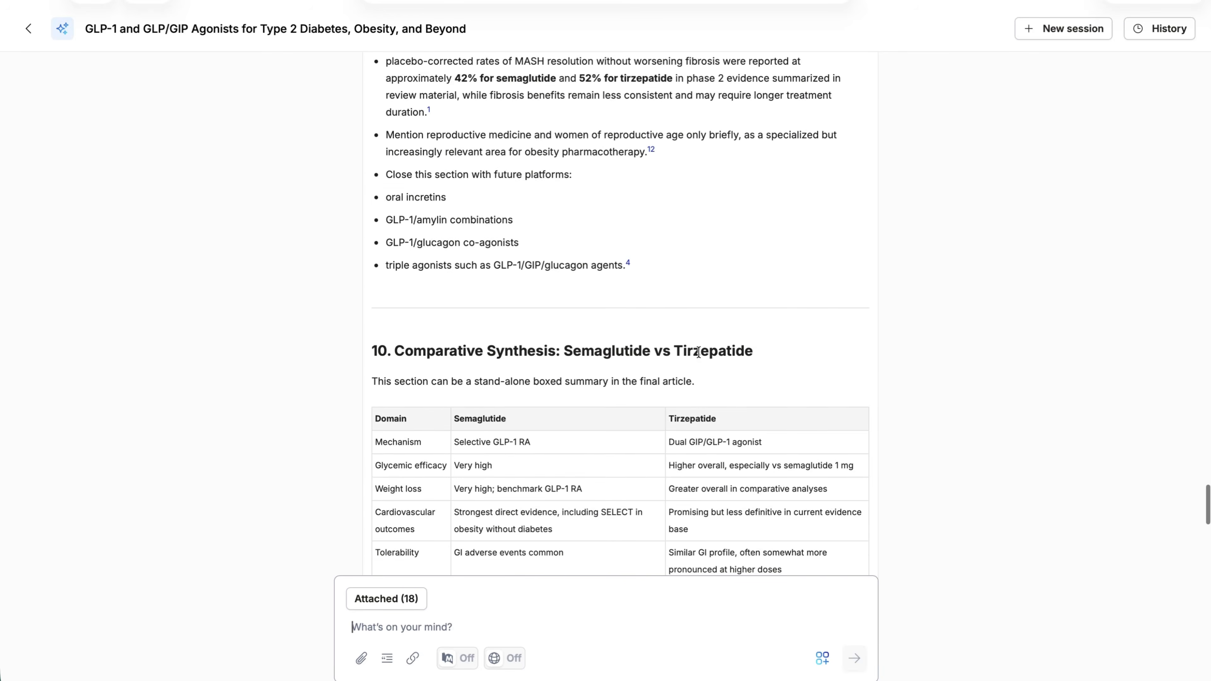
{"action": "scroll", "coordinate": [697, 352], "scroll_direction": "up", "scroll_amount": 15}
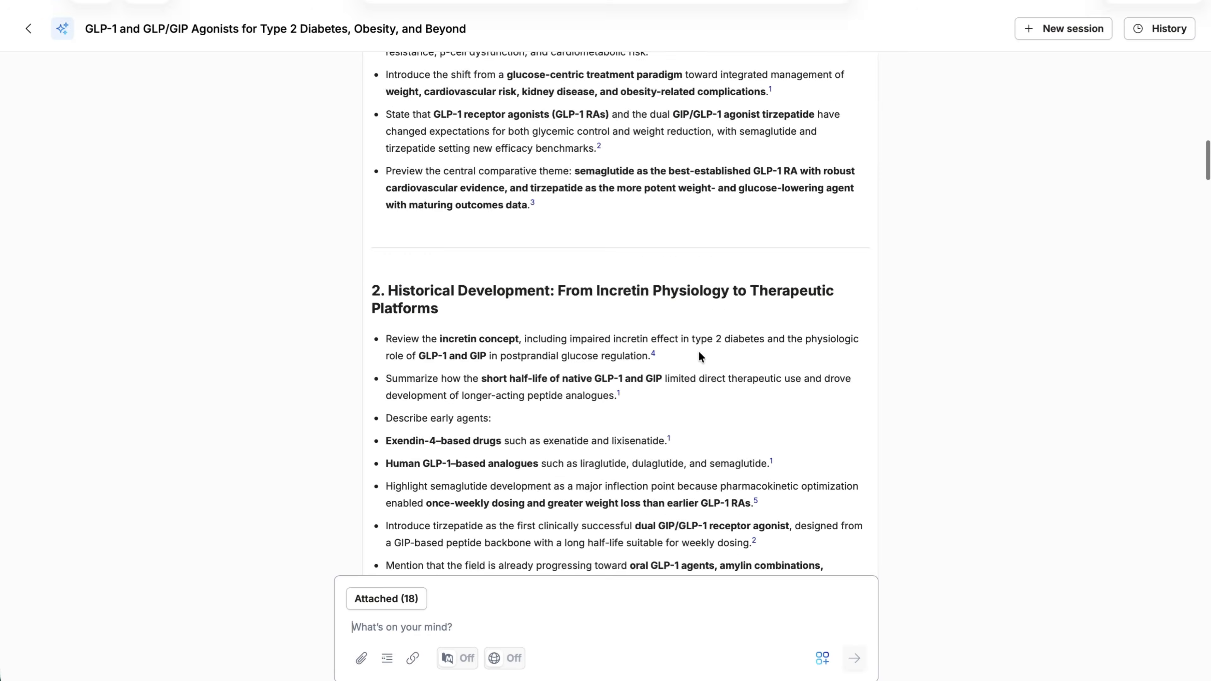
{"action": "scroll", "coordinate": [698, 355], "scroll_direction": "up", "scroll_amount": 15}
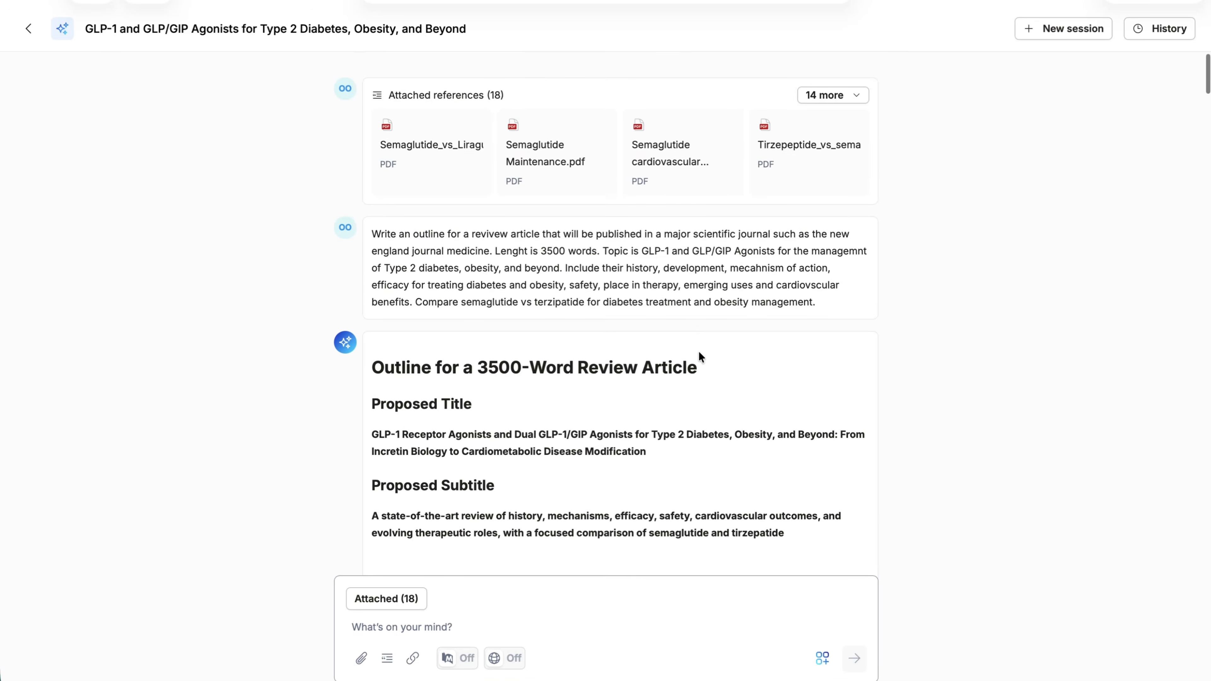
{"action": "scroll", "coordinate": [698, 355], "scroll_direction": "down", "scroll_amount": 5}
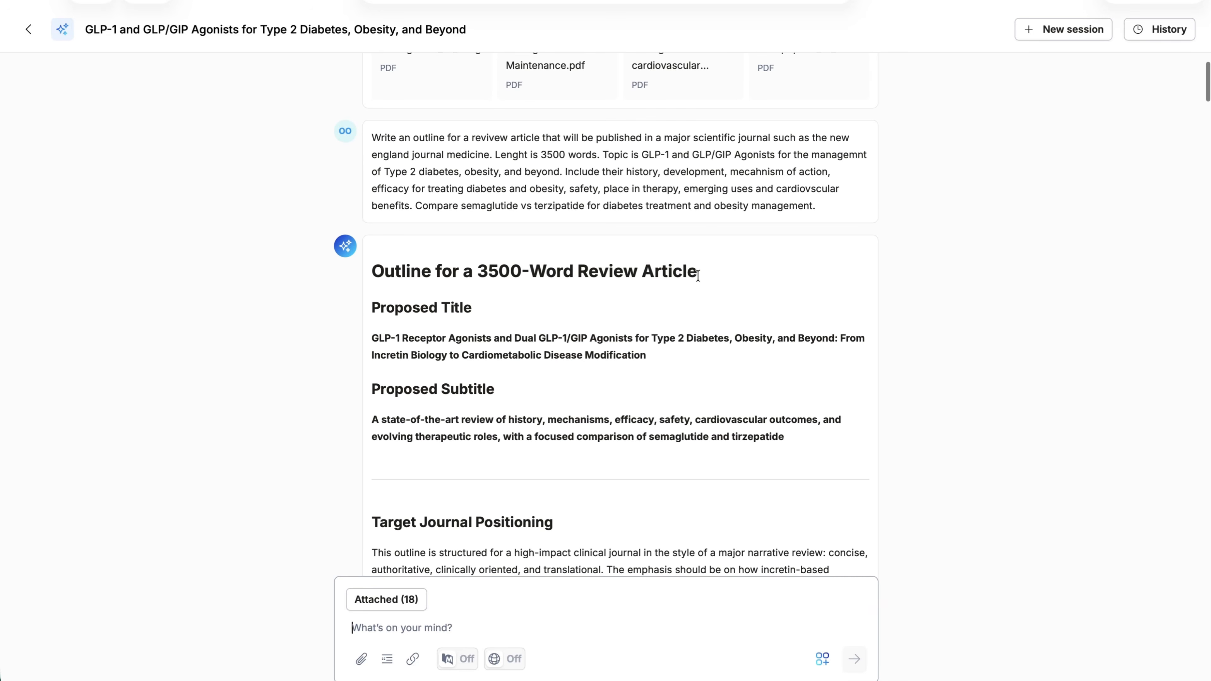
{"action": "scroll", "coordinate": [563, 413], "scroll_direction": "down", "scroll_amount": 3}
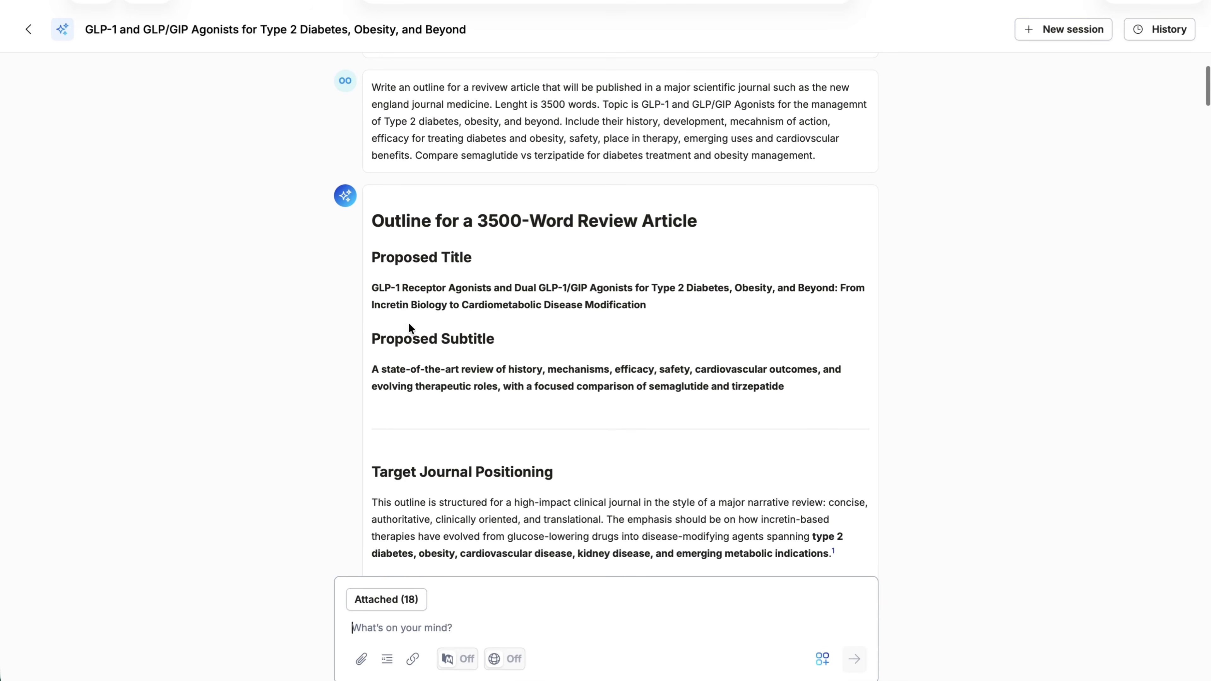
{"action": "scroll", "coordinate": [553, 333], "scroll_direction": "down", "scroll_amount": 5}
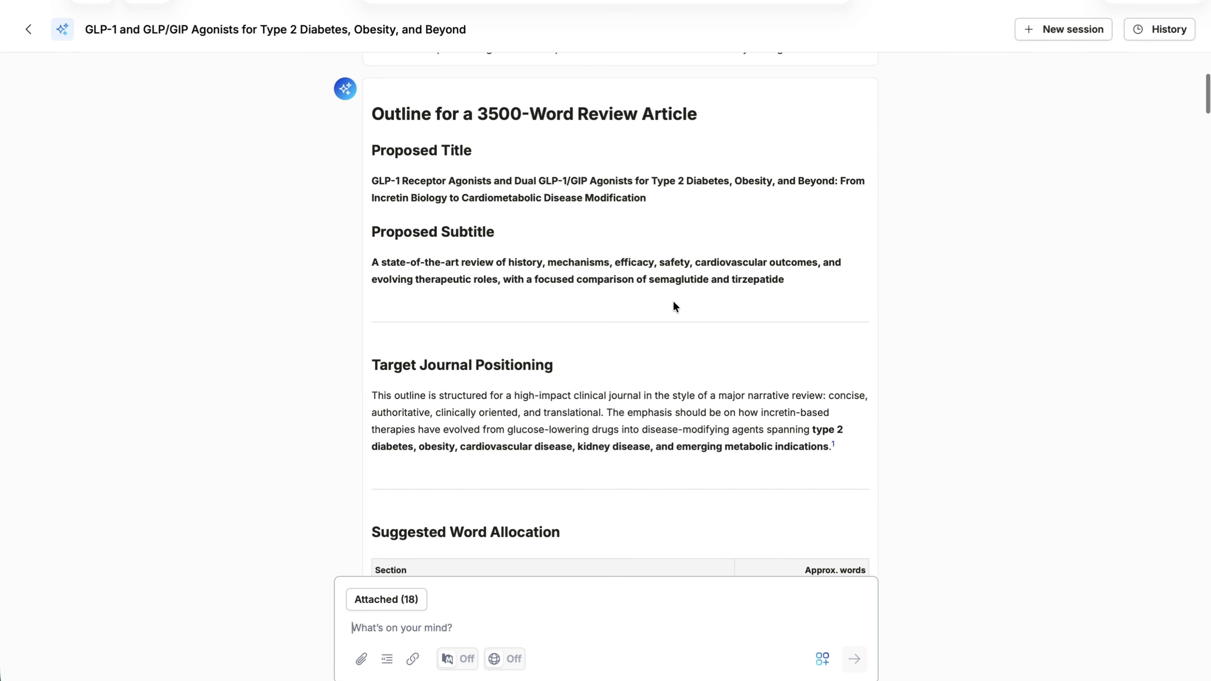
{"action": "scroll", "coordinate": [683, 302], "scroll_direction": "down", "scroll_amount": 10}
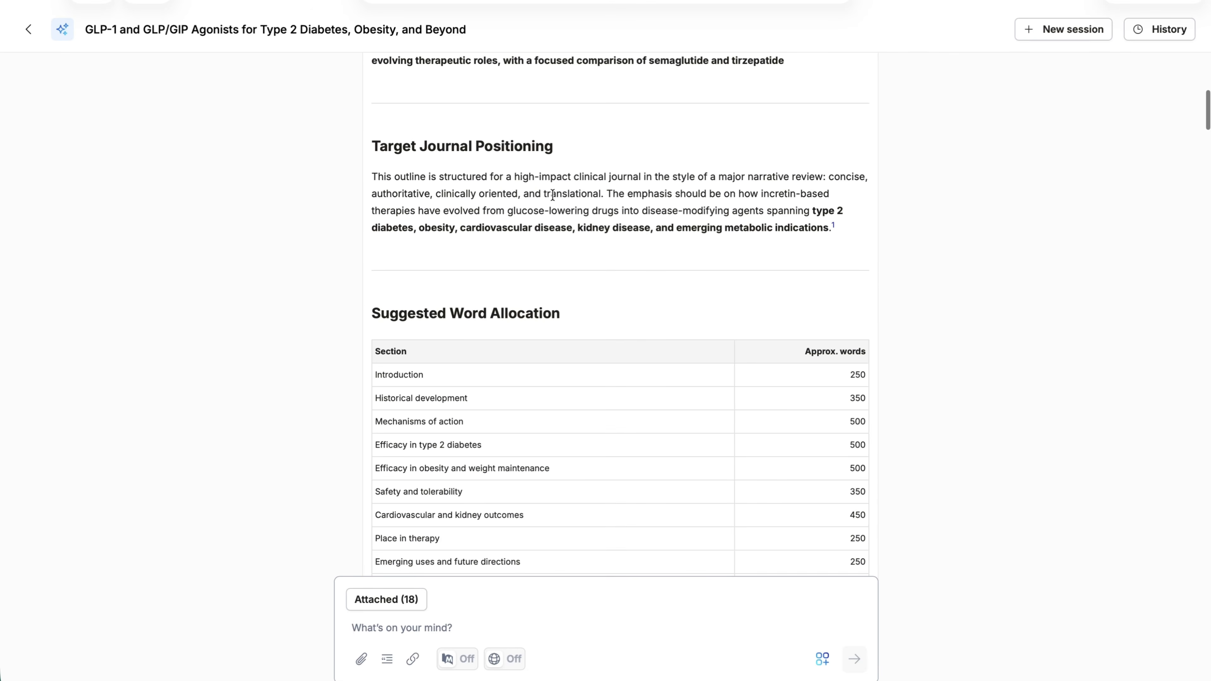
{"action": "scroll", "coordinate": [582, 201], "scroll_direction": "down", "scroll_amount": 1}
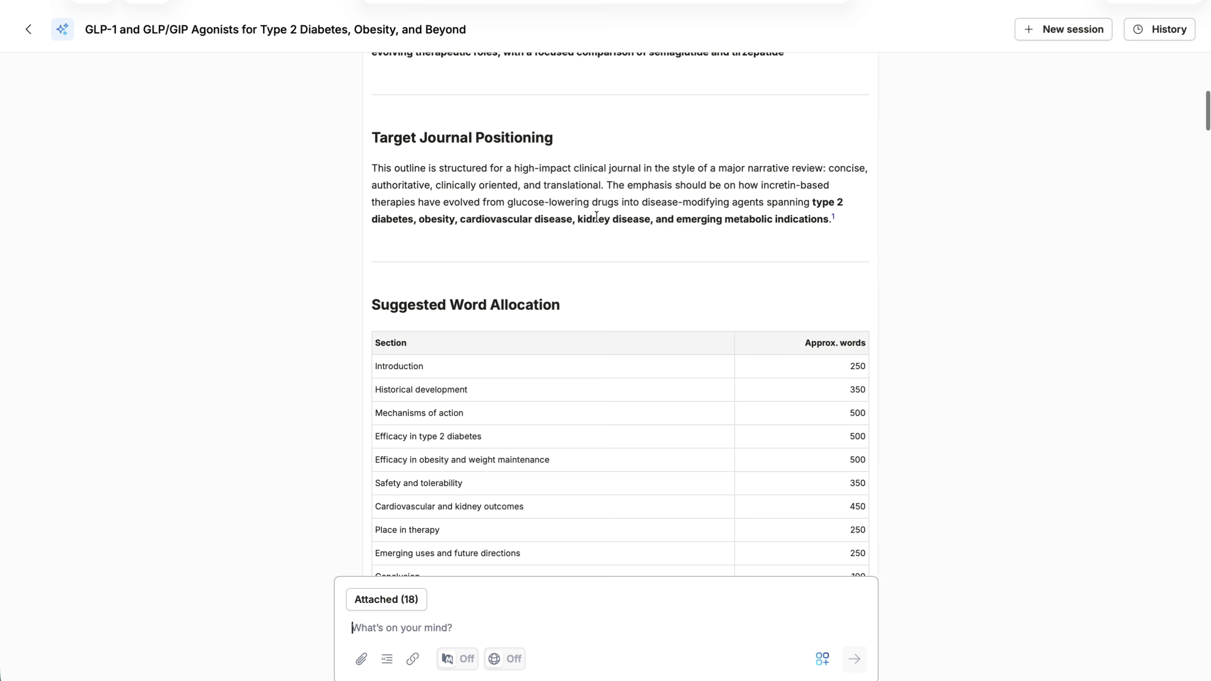
{"action": "scroll", "coordinate": [596, 215], "scroll_direction": "up", "scroll_amount": 1}
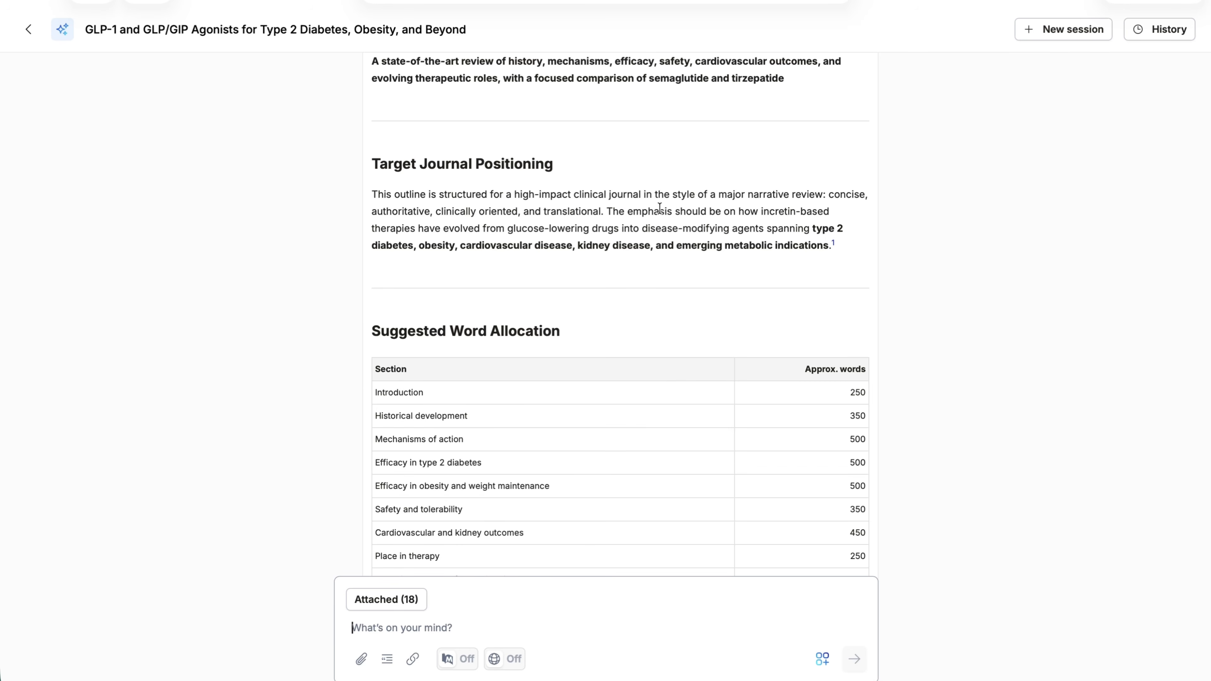
{"action": "scroll", "coordinate": [659, 208], "scroll_direction": "down", "scroll_amount": 4}
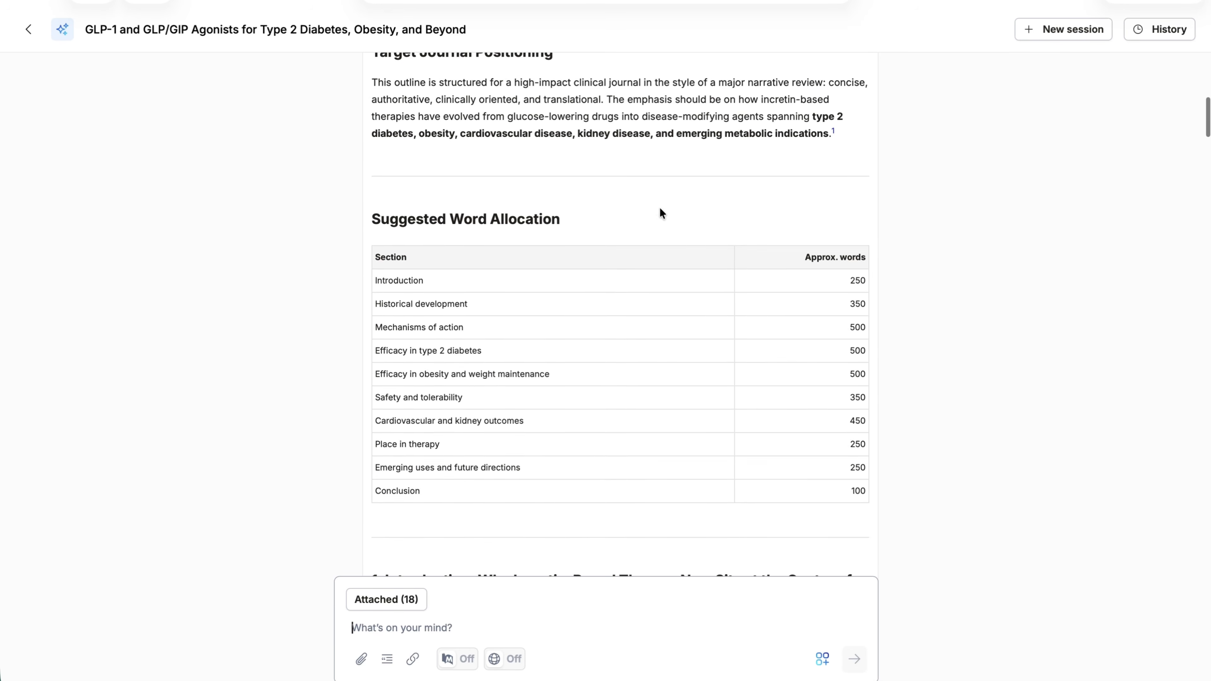
{"action": "scroll", "coordinate": [659, 213], "scroll_direction": "down", "scroll_amount": 5}
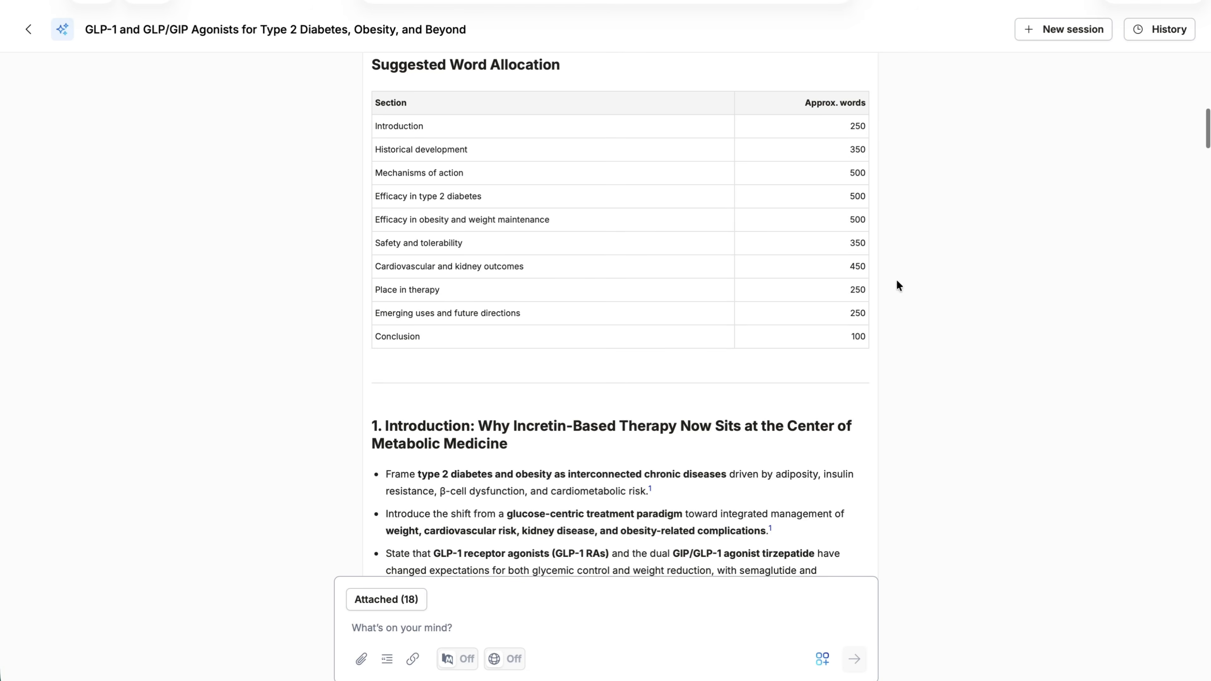
{"action": "scroll", "coordinate": [795, 186], "scroll_direction": "down", "scroll_amount": 10}
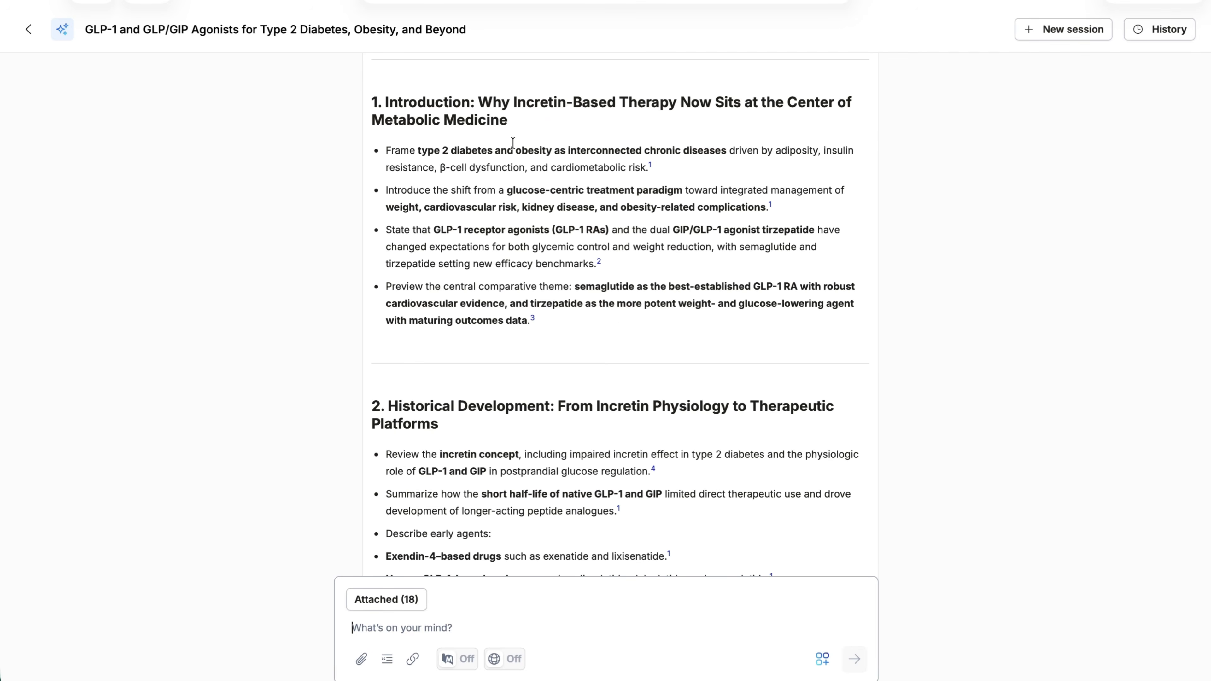
Examine the outline's introduction, historical development, and mechanisms of action sections, including GLP-1 receptor agonists, dual GIP/GLP-1 agonism, and mechanisms beyond glycemia
{"action": "scroll", "coordinate": [544, 310], "scroll_direction": "down", "scroll_amount": 2}
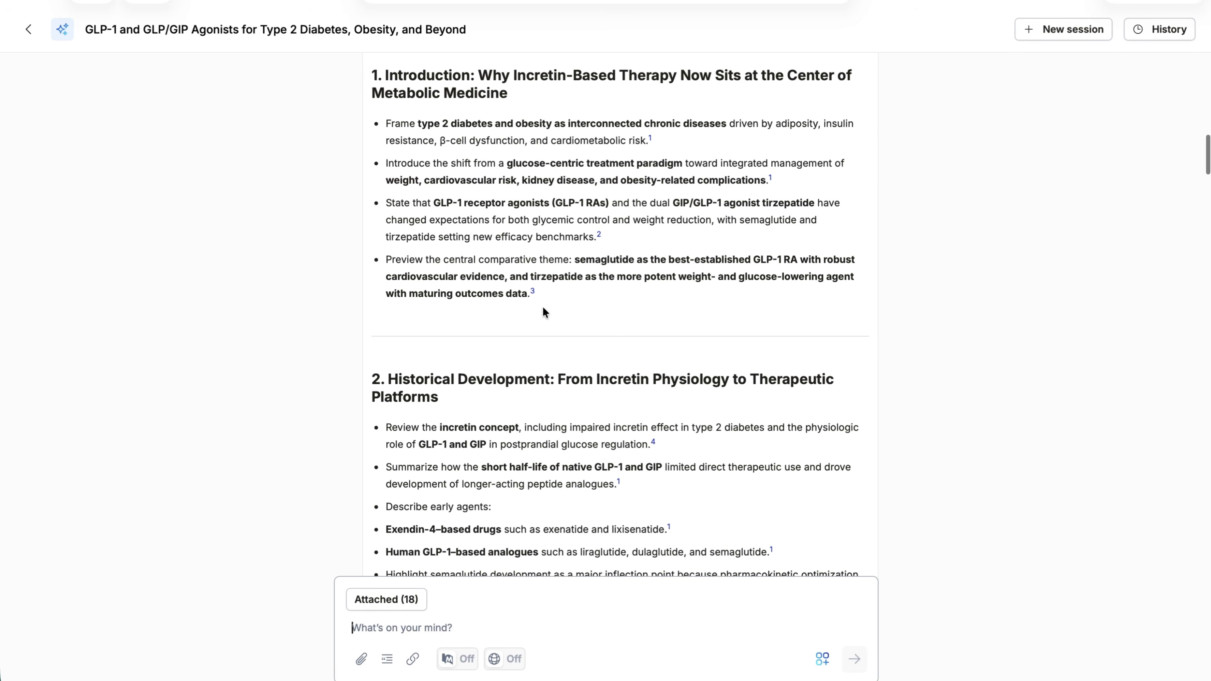
{"action": "scroll", "coordinate": [543, 308], "scroll_direction": "down", "scroll_amount": 3}
{"action": "scroll", "coordinate": [542, 308], "scroll_direction": "up", "scroll_amount": 1}
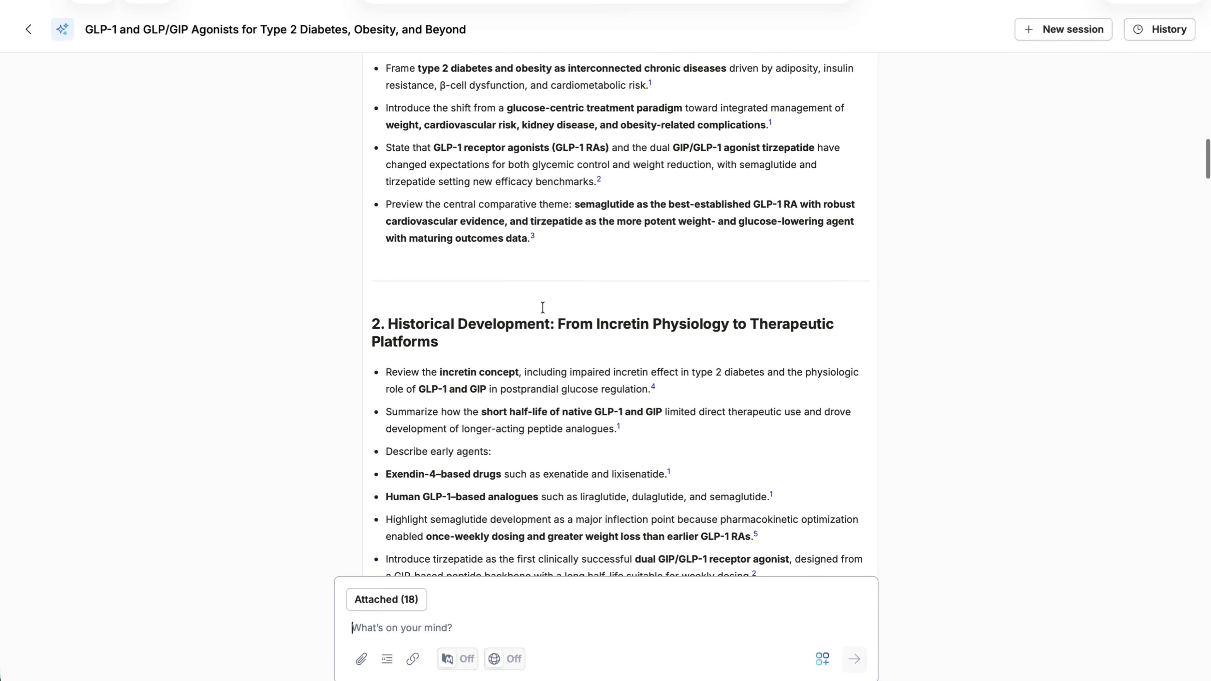
{"action": "scroll", "coordinate": [542, 308], "scroll_direction": "down", "scroll_amount": 5}
{"action": "scroll", "coordinate": [542, 308], "scroll_direction": "down", "scroll_amount": 4}
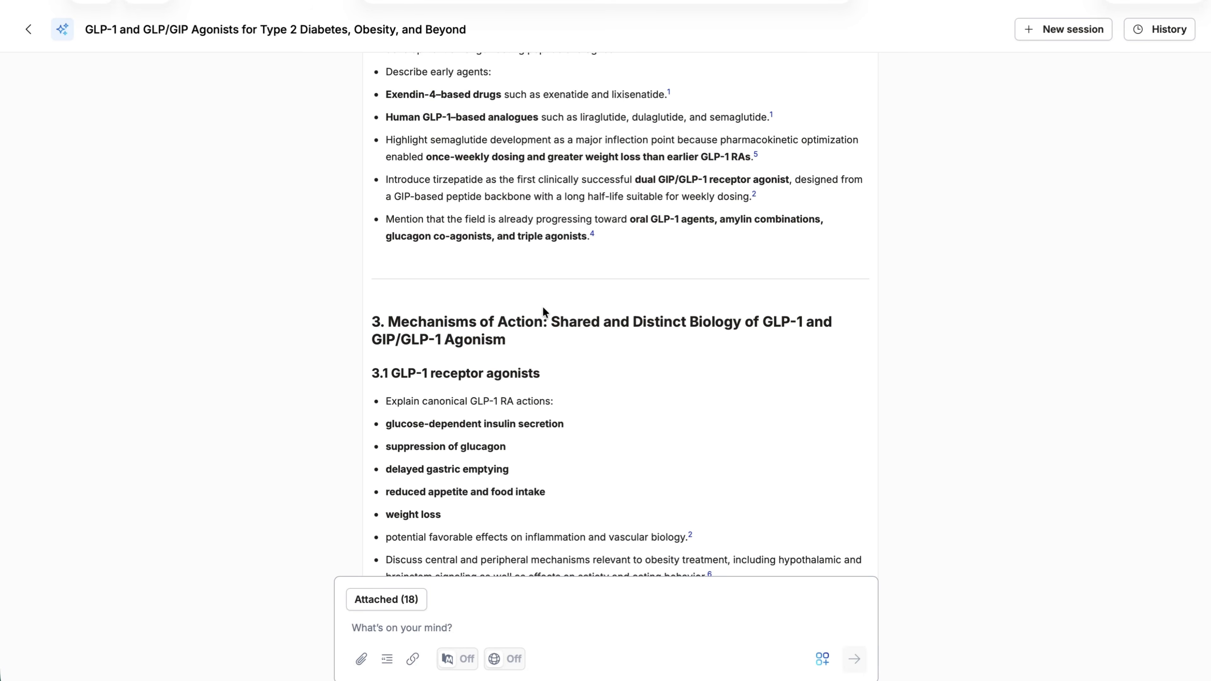
{"action": "scroll", "coordinate": [543, 308], "scroll_direction": "up", "scroll_amount": 3}
{"action": "scroll", "coordinate": [543, 308], "scroll_direction": "down", "scroll_amount": 5}
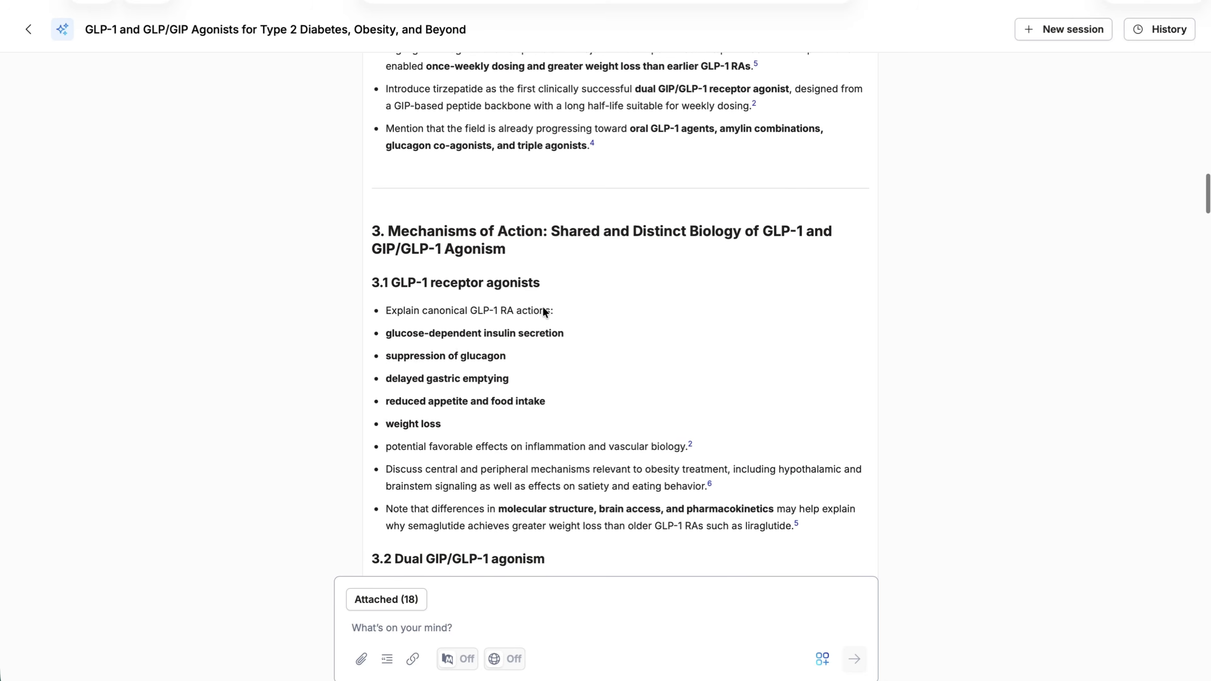
{"action": "scroll", "coordinate": [543, 308], "scroll_direction": "down", "scroll_amount": 2}
{"action": "scroll", "coordinate": [542, 308], "scroll_direction": "down", "scroll_amount": 1}
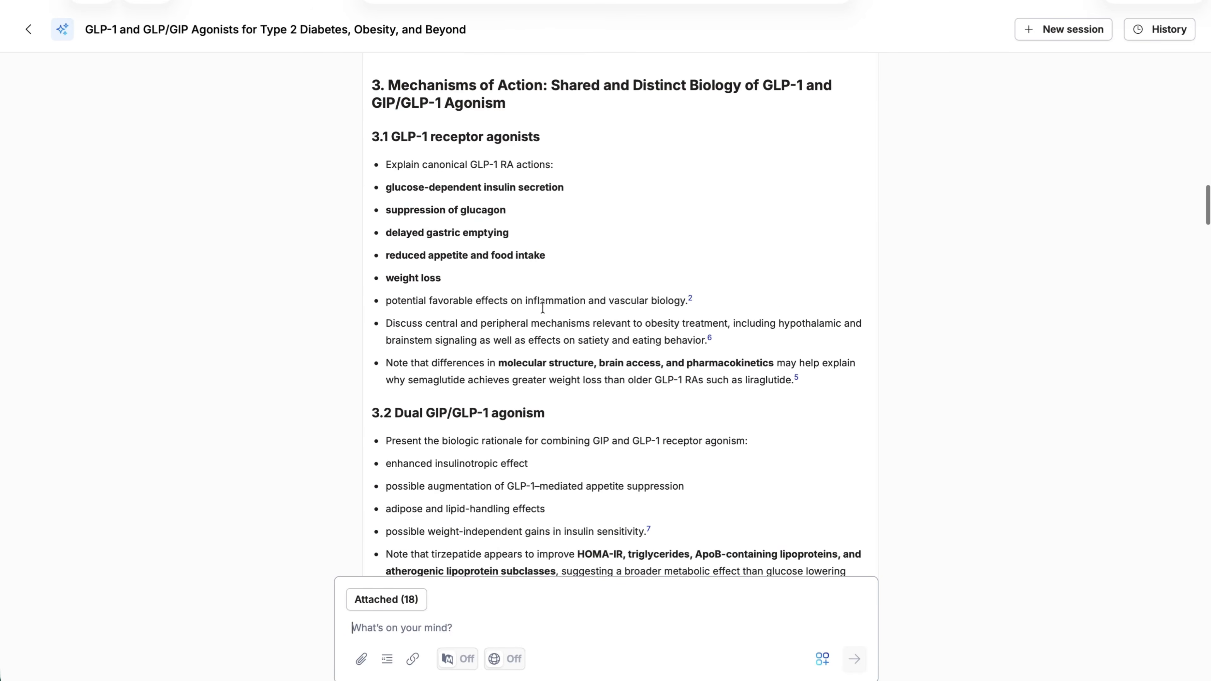
{"action": "scroll", "coordinate": [542, 308], "scroll_direction": "down", "scroll_amount": 1}
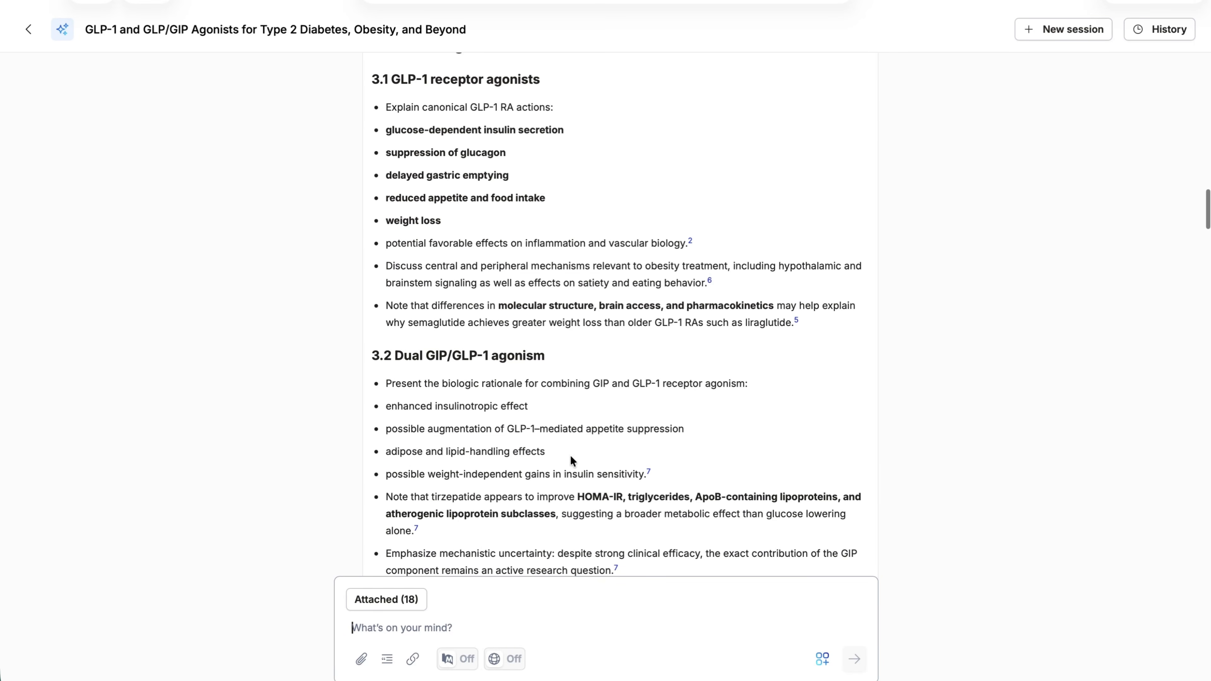
{"action": "scroll", "coordinate": [570, 456], "scroll_direction": "down", "scroll_amount": 3}
{"action": "scroll", "coordinate": [572, 458], "scroll_direction": "down", "scroll_amount": 2}
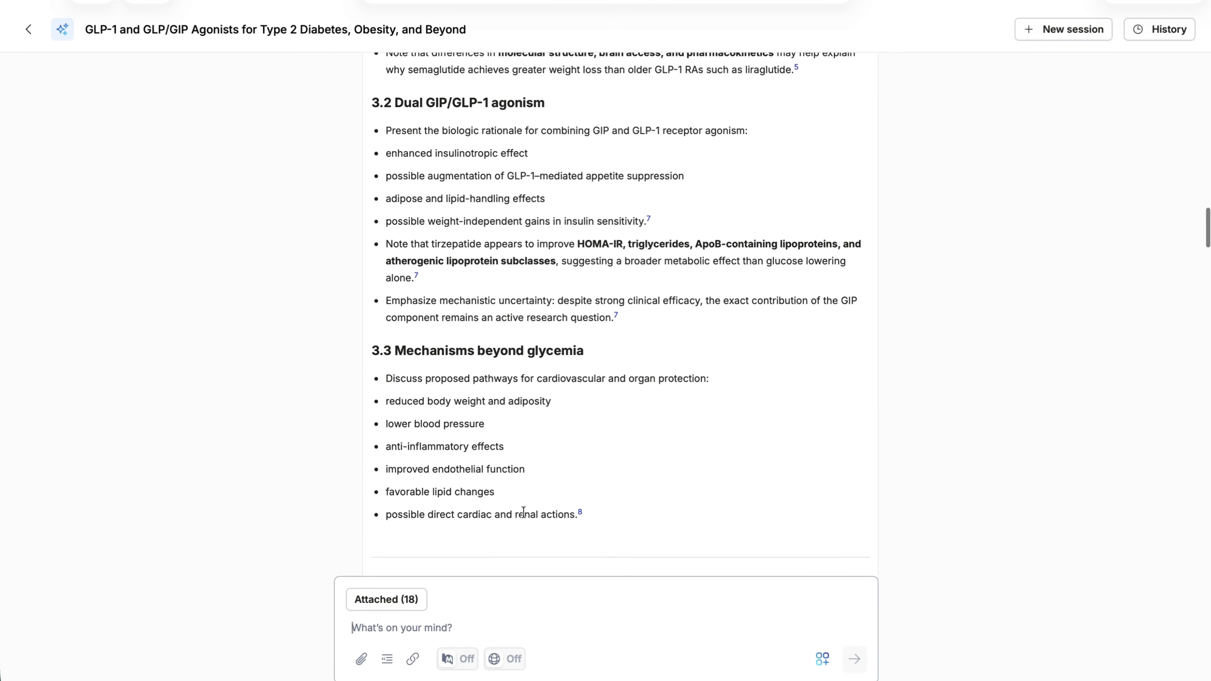
Review the outline's type 2 diabetes efficacy section with its suggested table, plus the conclusion, optional thesis statement, and reference list
{"action": "scroll", "coordinate": [523, 511], "scroll_direction": "down", "scroll_amount": 5}
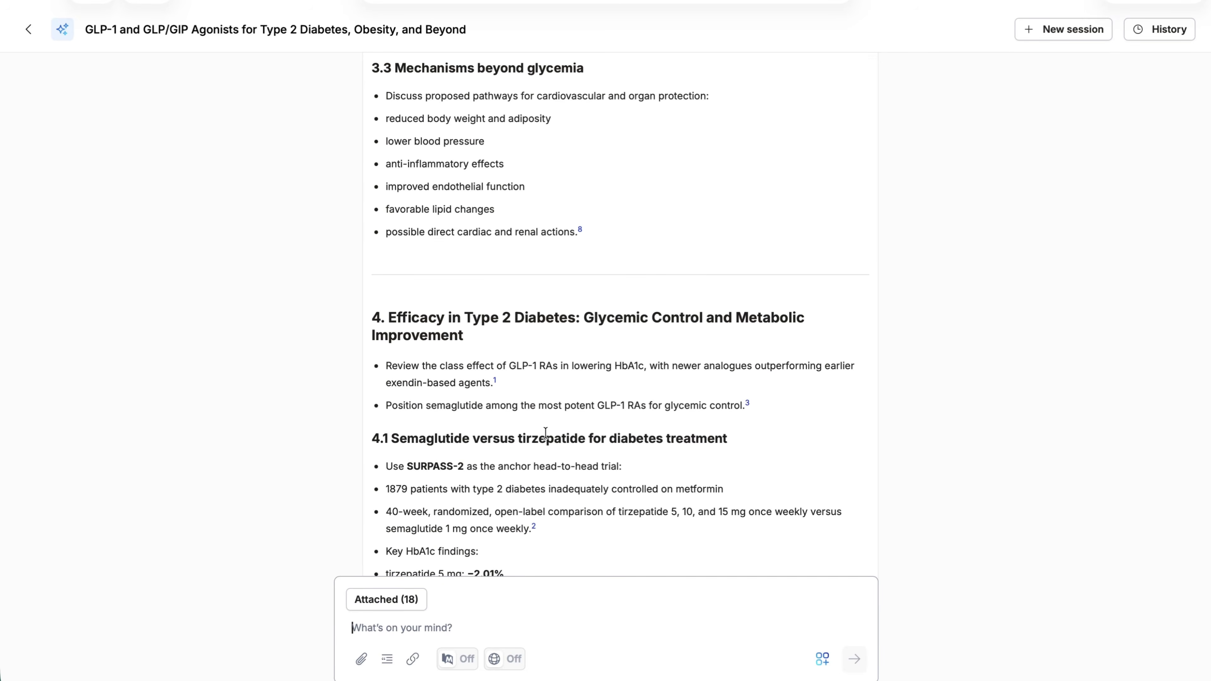
{"action": "scroll", "coordinate": [546, 432], "scroll_direction": "down", "scroll_amount": 2}
{"action": "scroll", "coordinate": [545, 432], "scroll_direction": "down", "scroll_amount": 7}
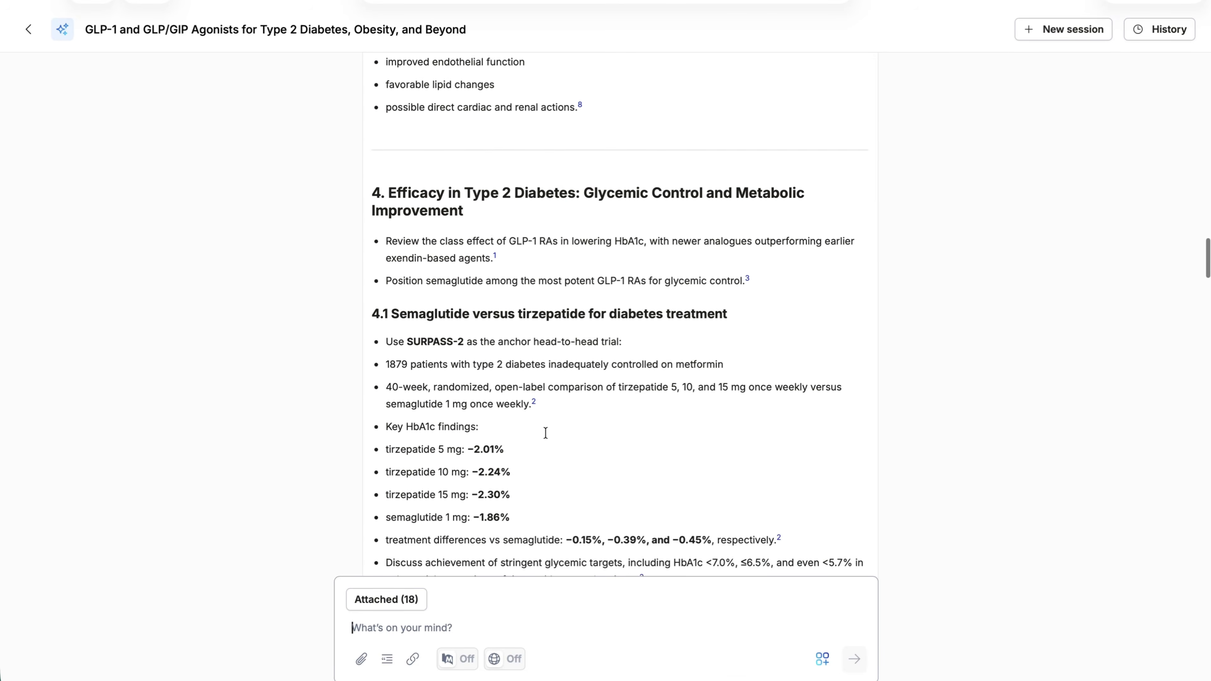
{"action": "scroll", "coordinate": [545, 431], "scroll_direction": "down", "scroll_amount": 4}
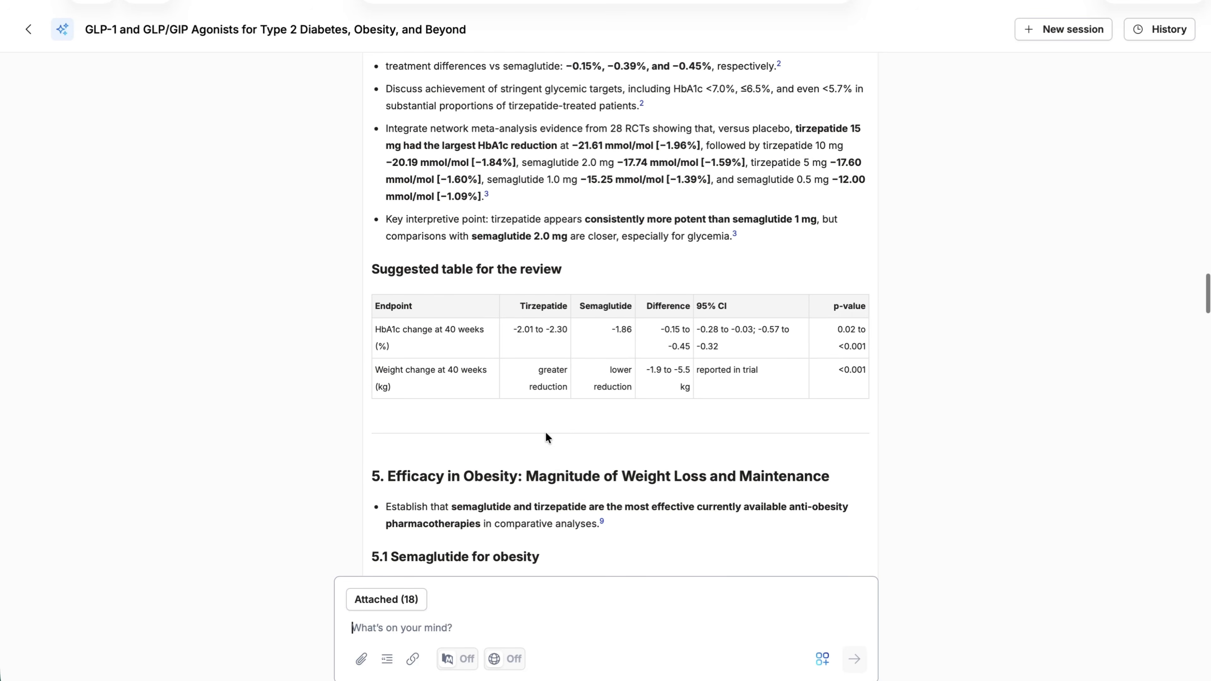
{"action": "scroll", "coordinate": [708, 380], "scroll_direction": "down", "scroll_amount": 20}
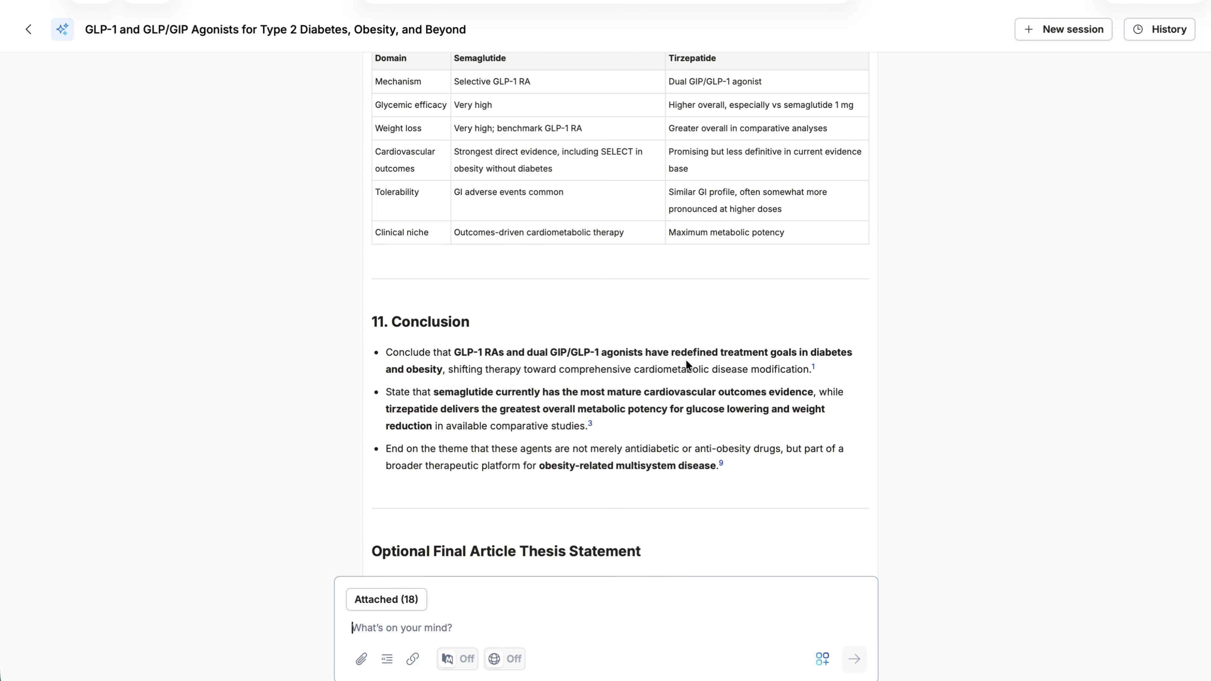
{"action": "scroll", "coordinate": [686, 363], "scroll_direction": "down", "scroll_amount": 10}
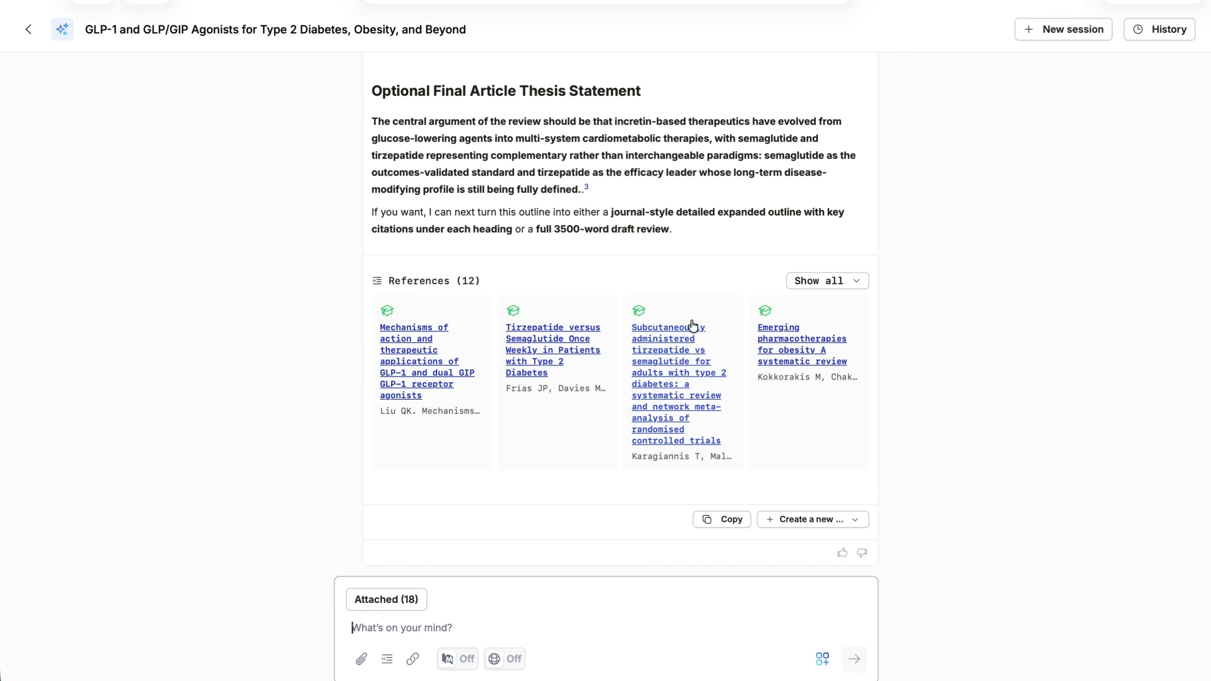
{"action": "scroll", "coordinate": [676, 234], "scroll_direction": "up", "scroll_amount": 9}
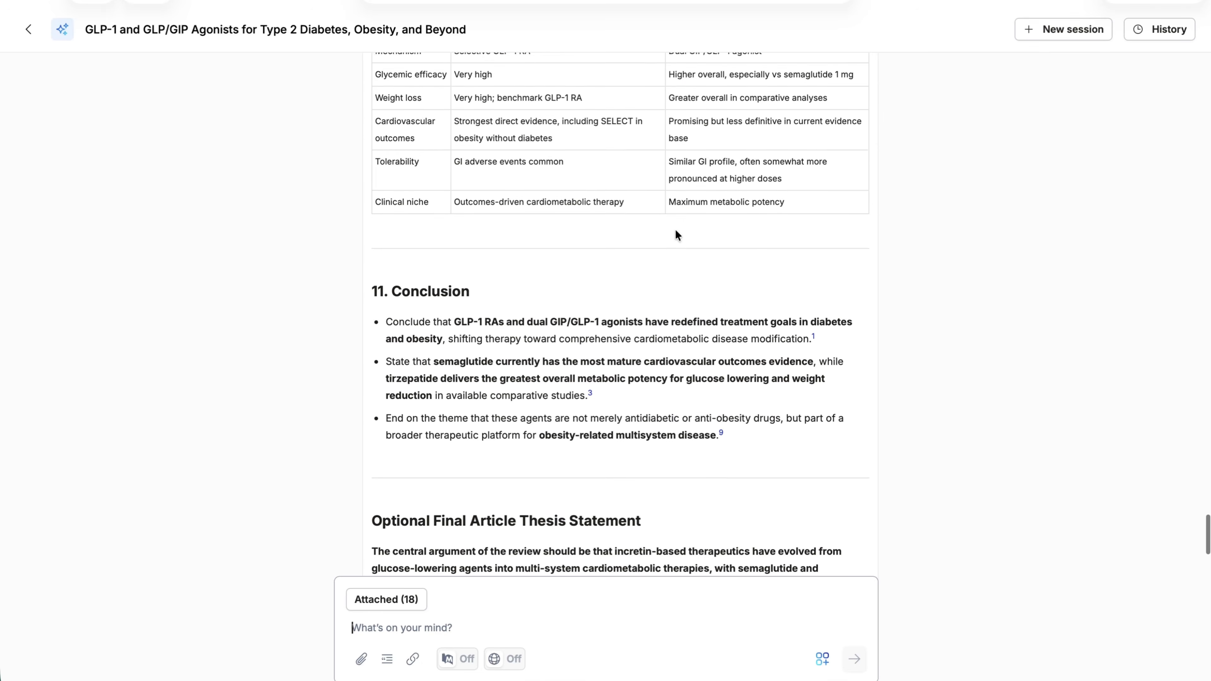
{"action": "scroll", "coordinate": [677, 234], "scroll_direction": "up", "scroll_amount": 2}
{"action": "scroll", "coordinate": [677, 234], "scroll_direction": "down", "scroll_amount": 8}
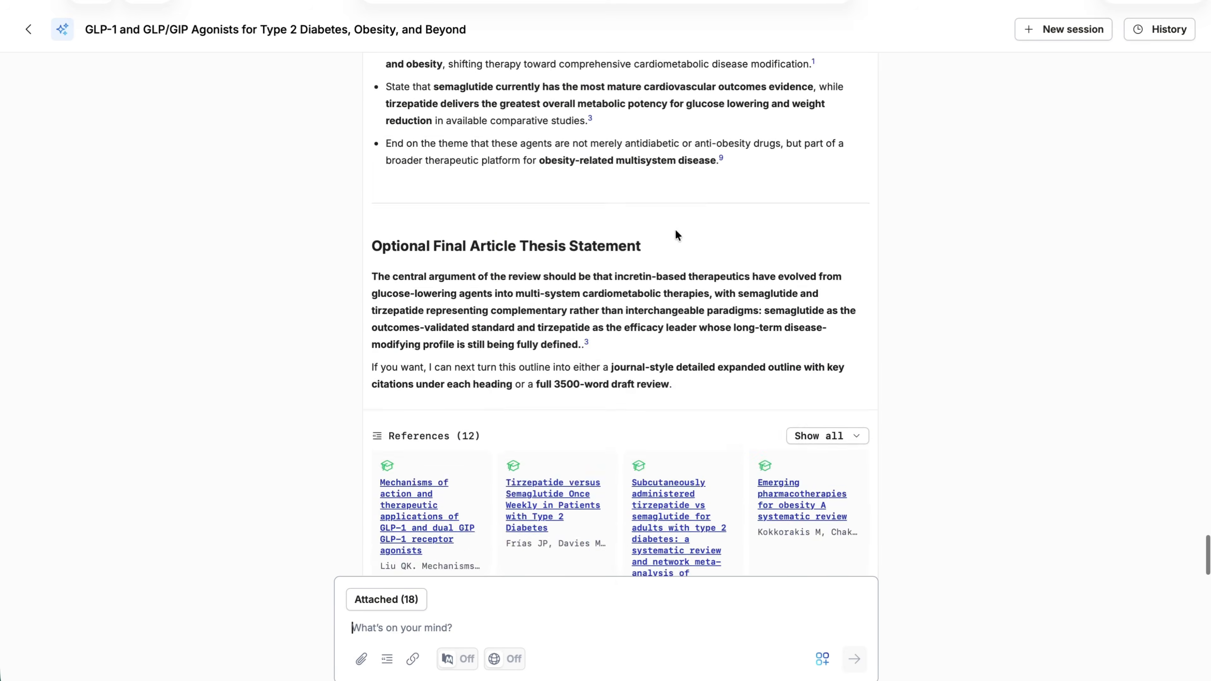
{"action": "scroll", "coordinate": [675, 228], "scroll_direction": "down", "scroll_amount": 3}
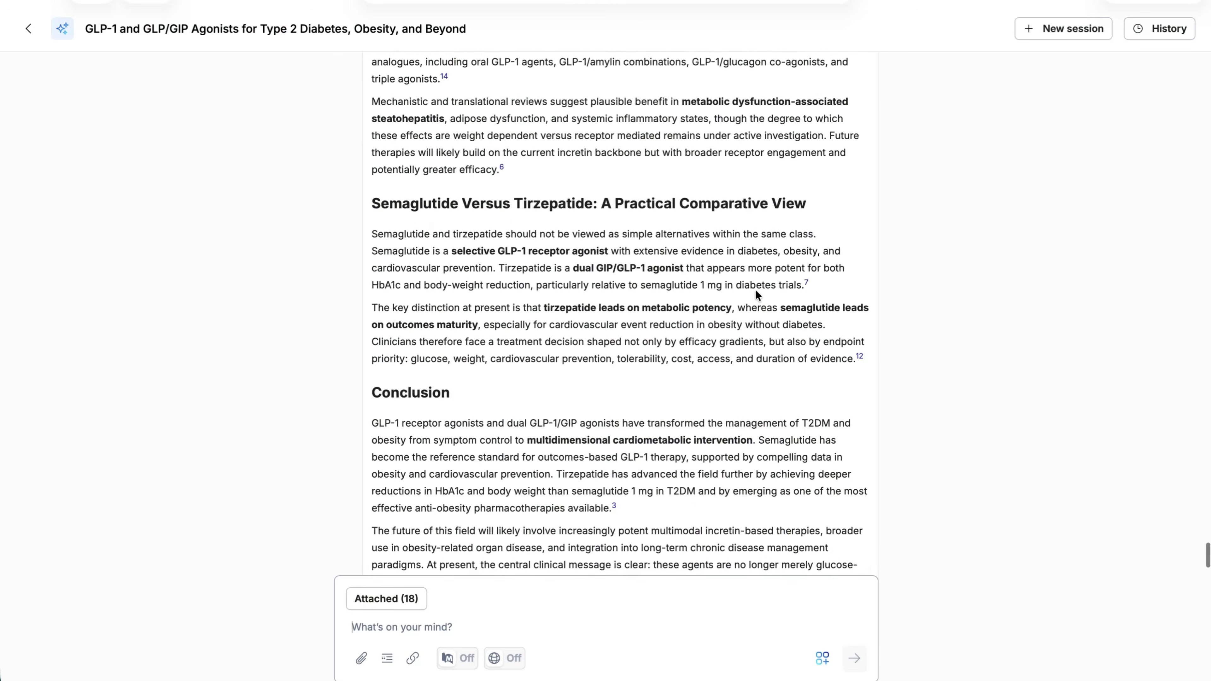
Return to the start of the generated review draft and read its introduction, drug development, and mechanisms of action sections
{"action": "scroll", "coordinate": [755, 289], "scroll_direction": "up", "scroll_amount": 15}
{"action": "scroll", "coordinate": [755, 290], "scroll_direction": "up", "scroll_amount": 20}
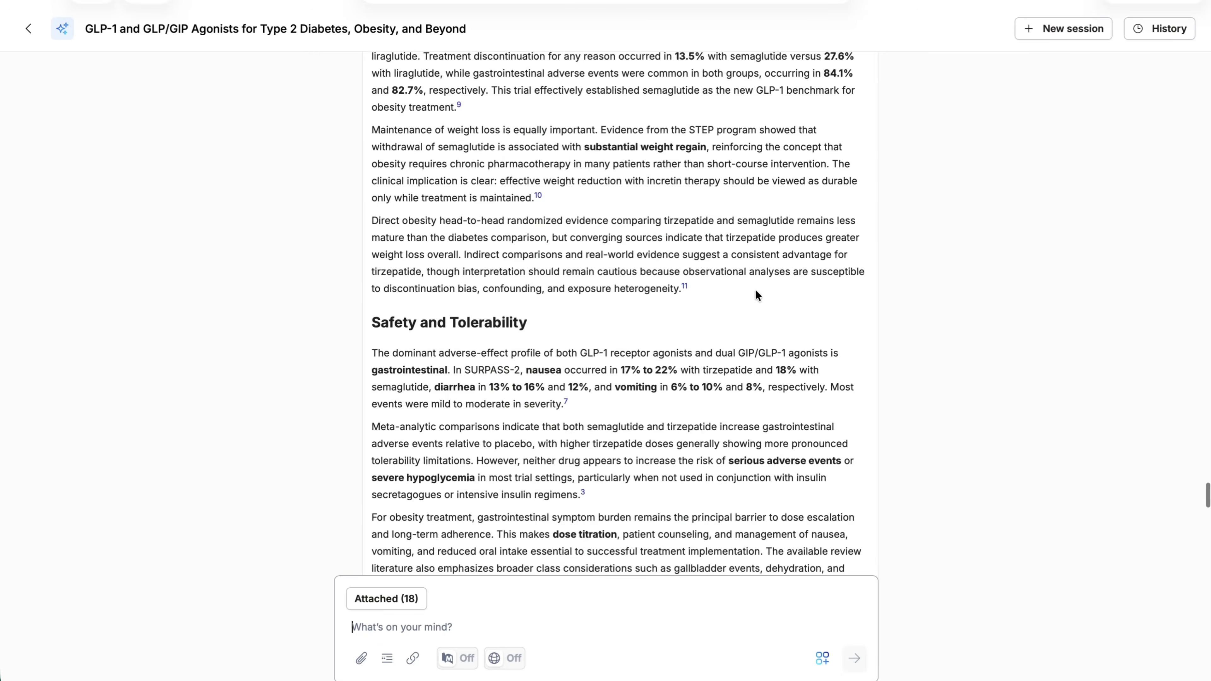
{"action": "scroll", "coordinate": [755, 293], "scroll_direction": "up", "scroll_amount": 20}
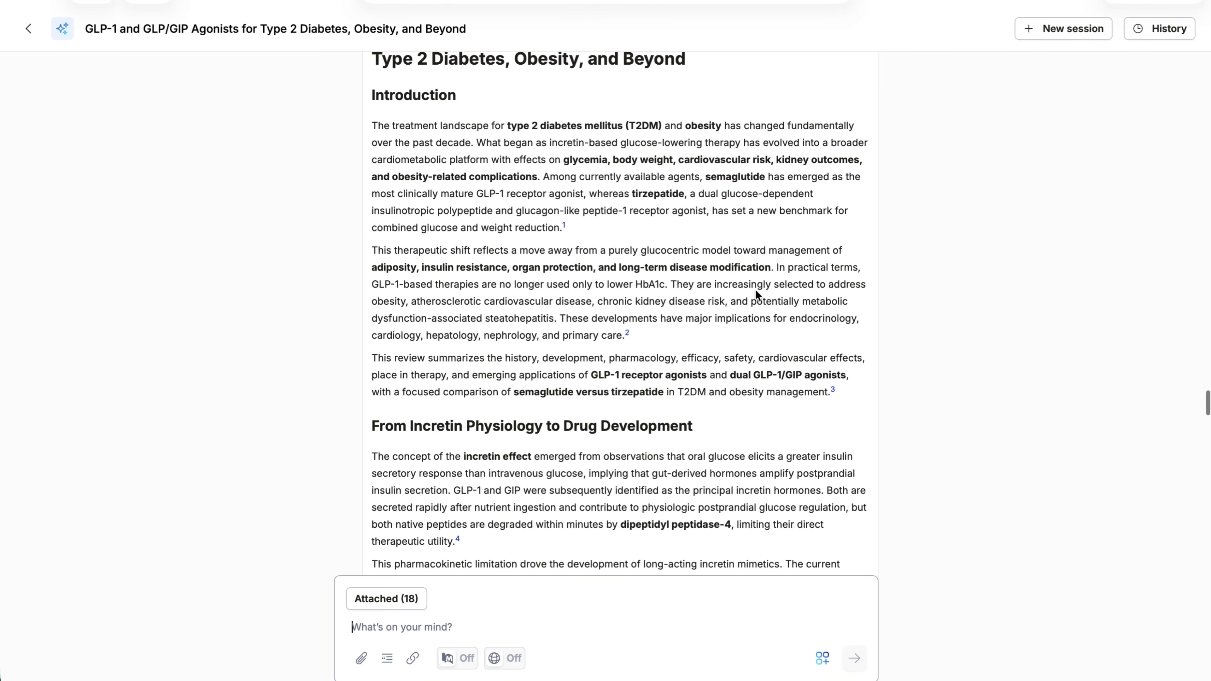
{"action": "scroll", "coordinate": [755, 288], "scroll_direction": "down", "scroll_amount": 3}
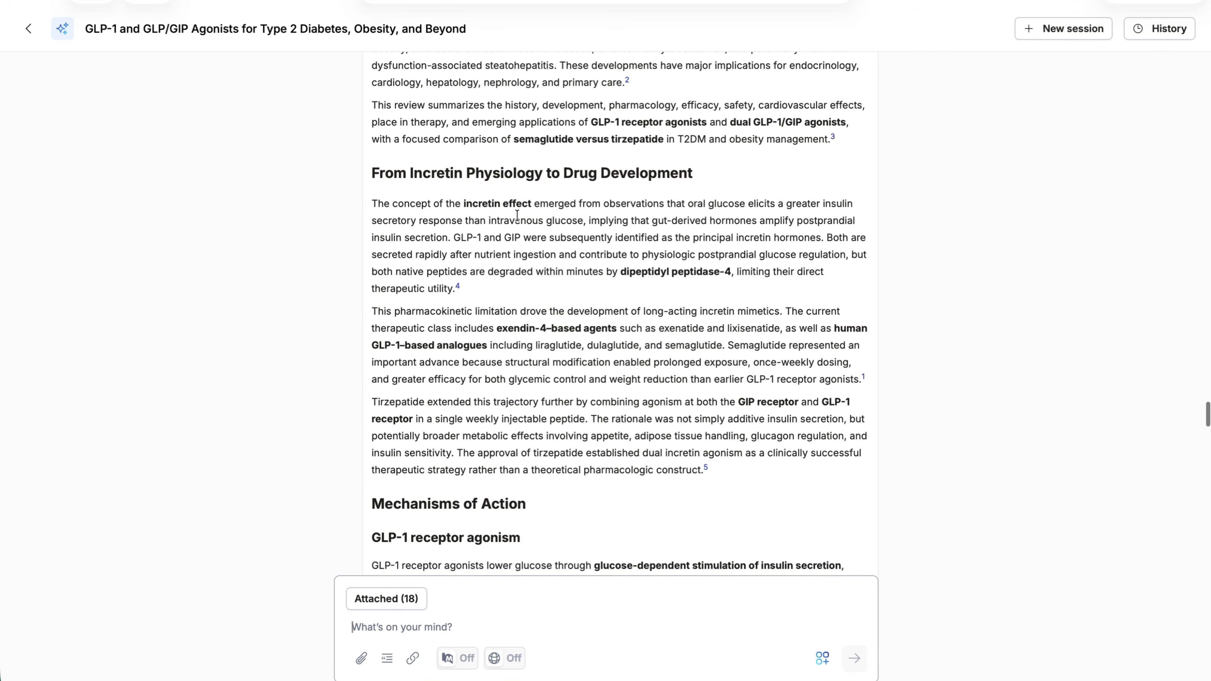
{"action": "scroll", "coordinate": [662, 253], "scroll_direction": "down", "scroll_amount": 5}
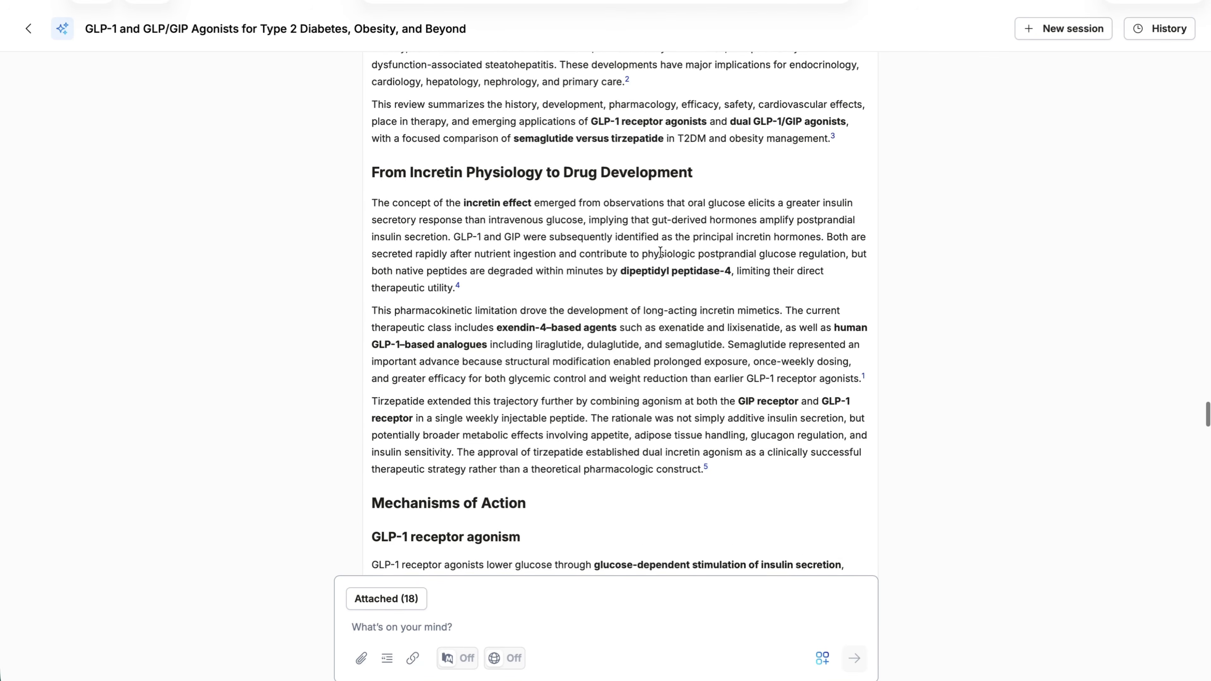
{"action": "scroll", "coordinate": [661, 253], "scroll_direction": "down", "scroll_amount": 1}
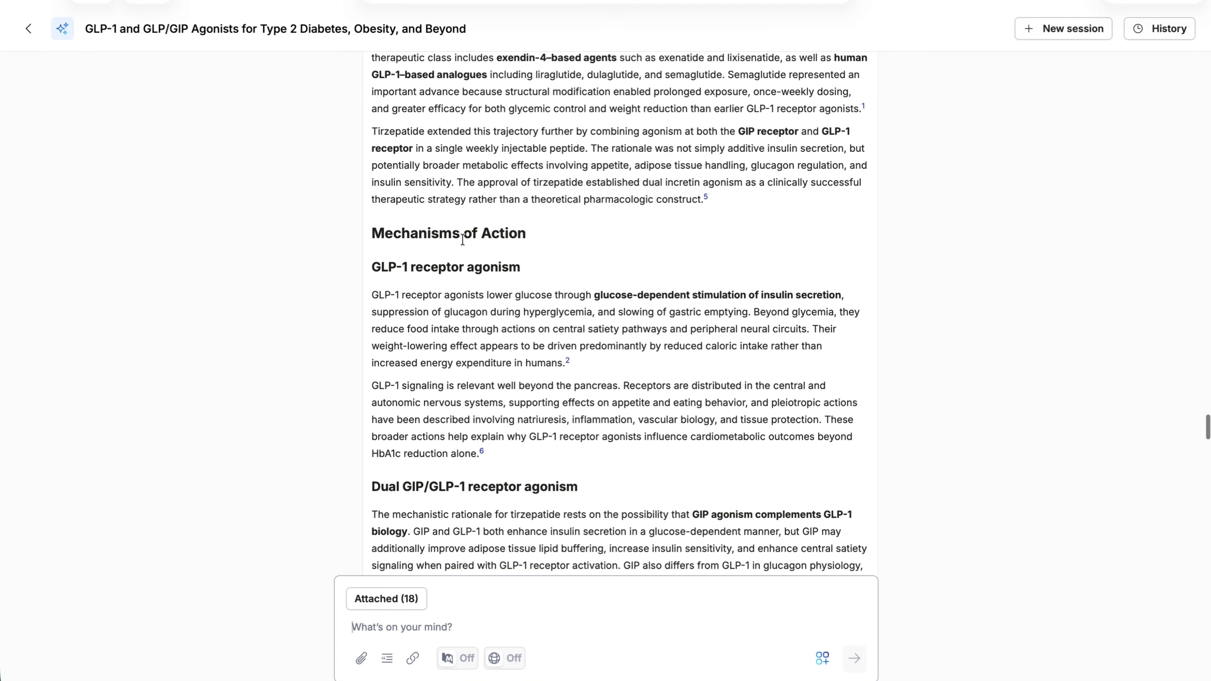
{"action": "scroll", "coordinate": [542, 346], "scroll_direction": "down", "scroll_amount": 3}
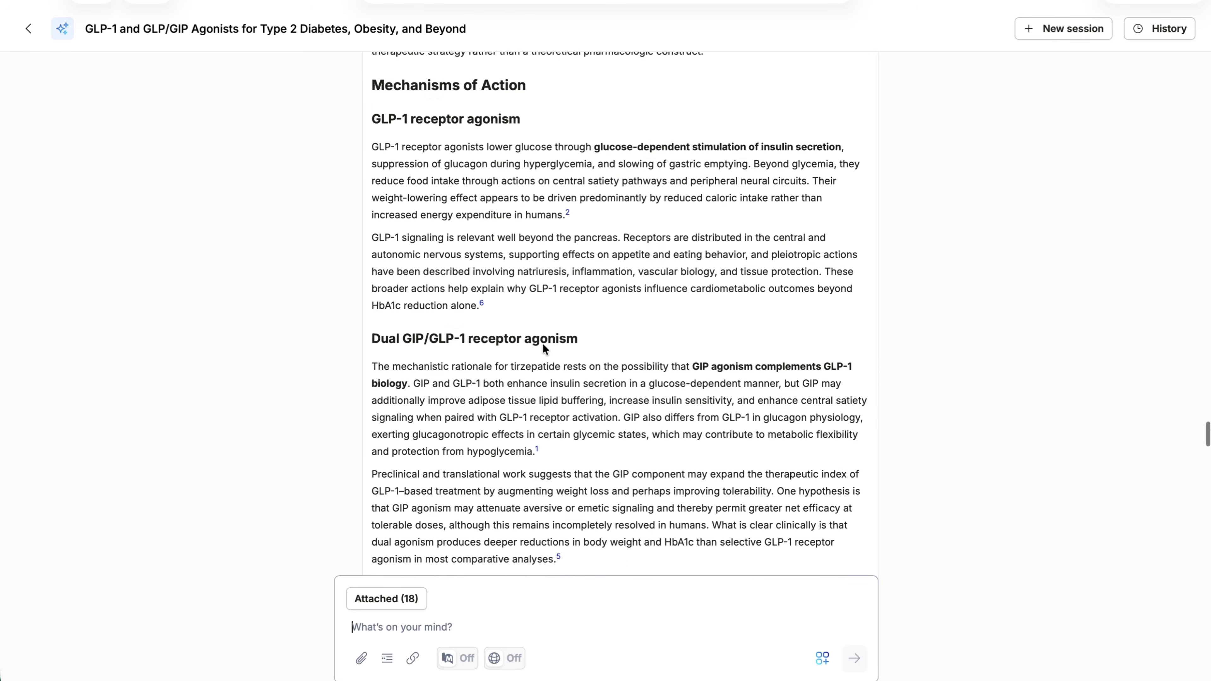
{"action": "scroll", "coordinate": [542, 346], "scroll_direction": "down", "scroll_amount": 5}
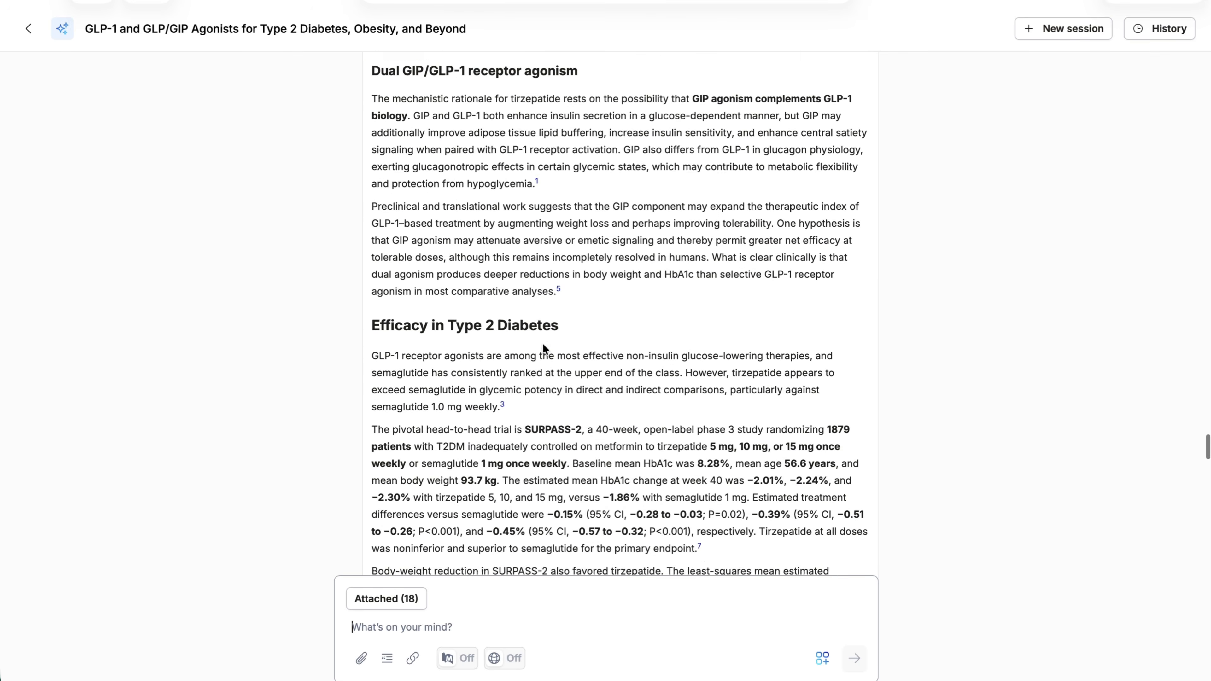
Read the draft's type 2 diabetes efficacy section and endpoint table, and check the obesity, safety, and cardiovascular and kidney benefits sections
{"action": "scroll", "coordinate": [543, 347], "scroll_direction": "down", "scroll_amount": 2}
{"action": "scroll", "coordinate": [608, 338], "scroll_direction": "down", "scroll_amount": 3}
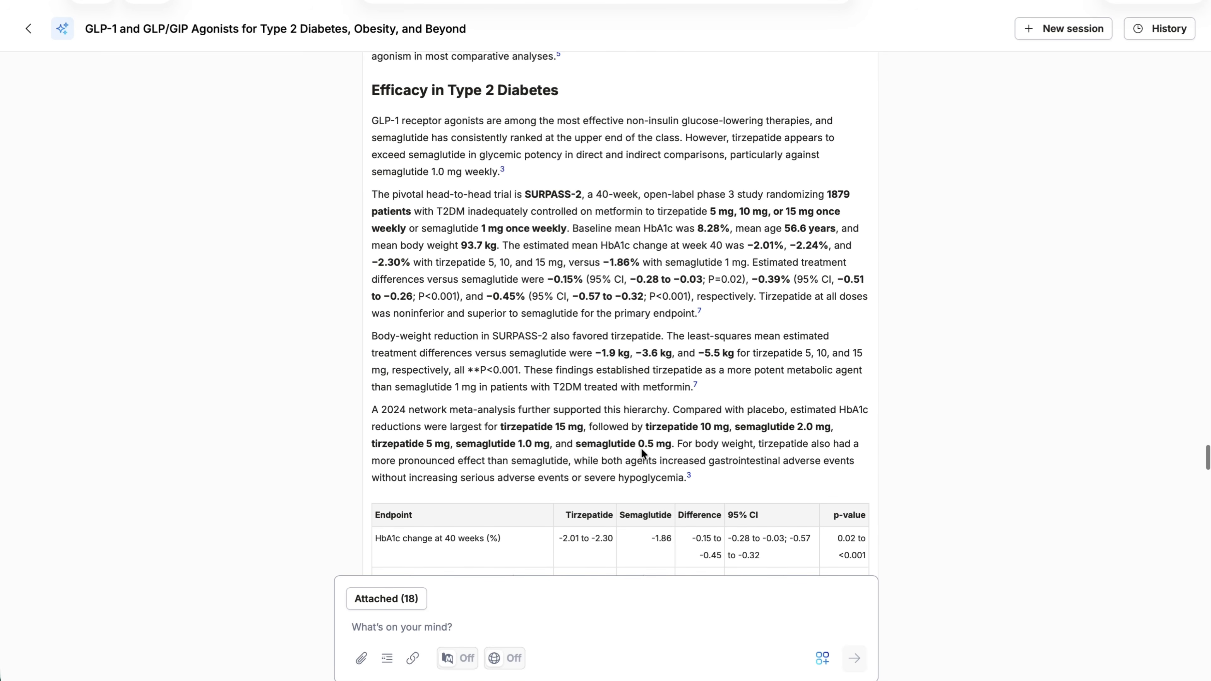
{"action": "scroll", "coordinate": [639, 451], "scroll_direction": "down", "scroll_amount": 1}
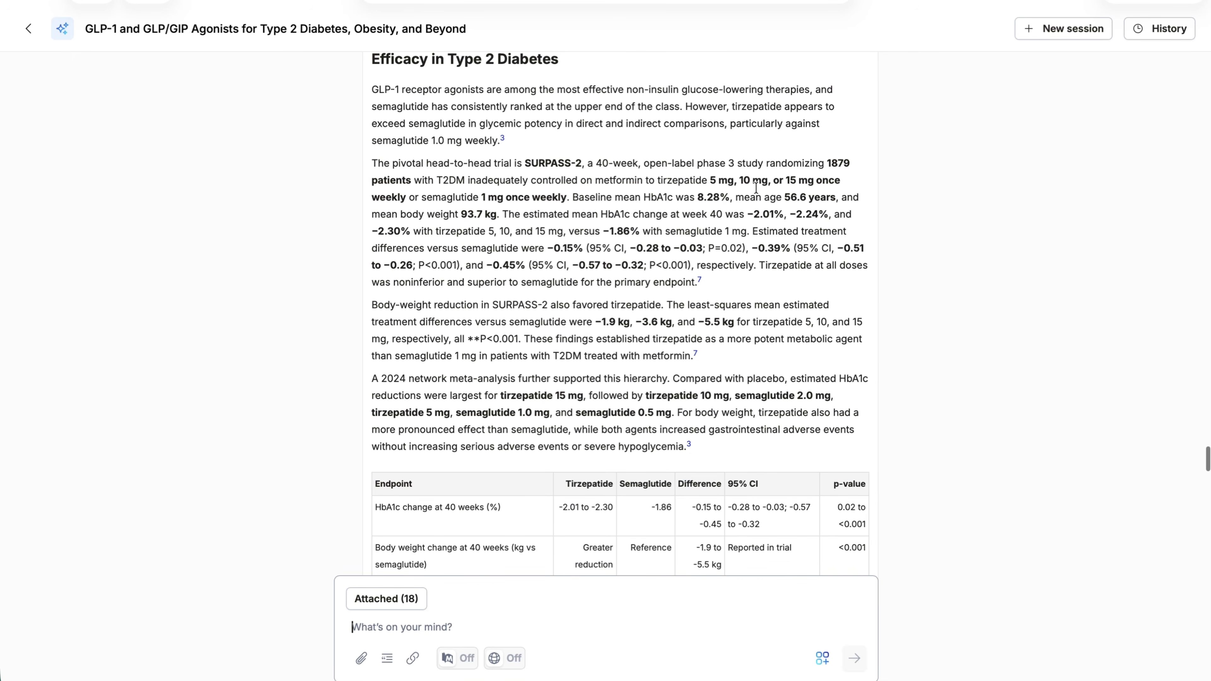
{"action": "scroll", "coordinate": [620, 295], "scroll_direction": "down", "scroll_amount": 5}
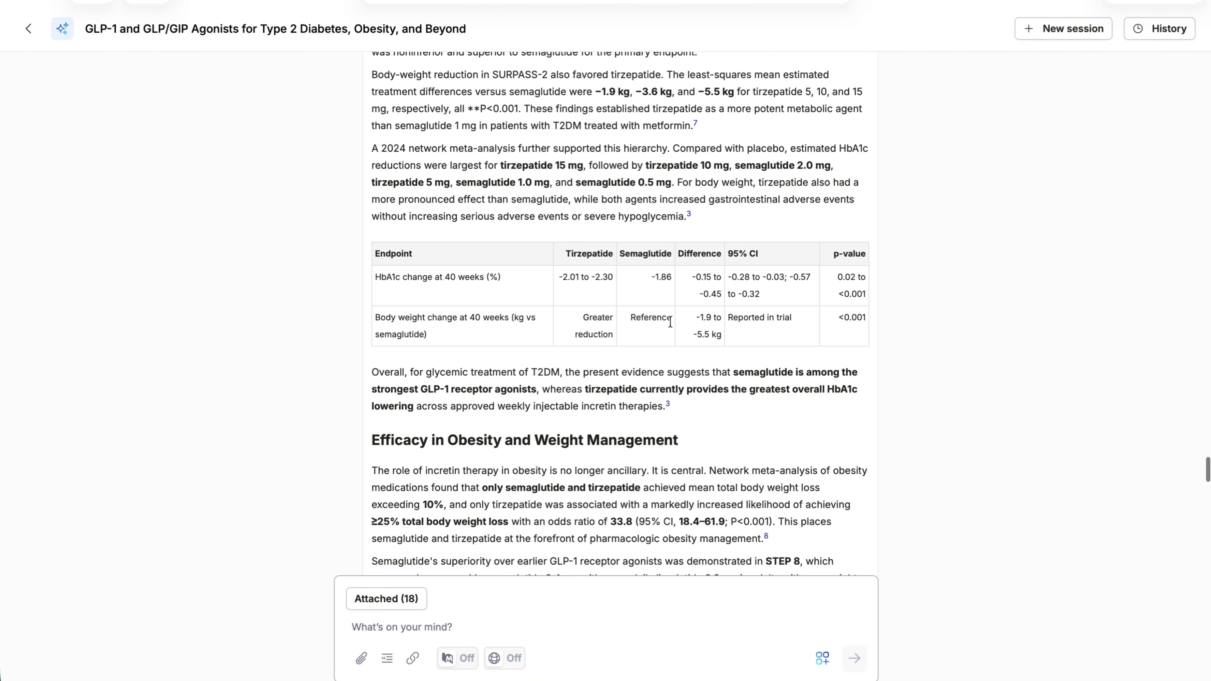
{"action": "scroll", "coordinate": [670, 323], "scroll_direction": "down", "scroll_amount": 15}
{"action": "scroll", "coordinate": [525, 315], "scroll_direction": "down", "scroll_amount": 4}
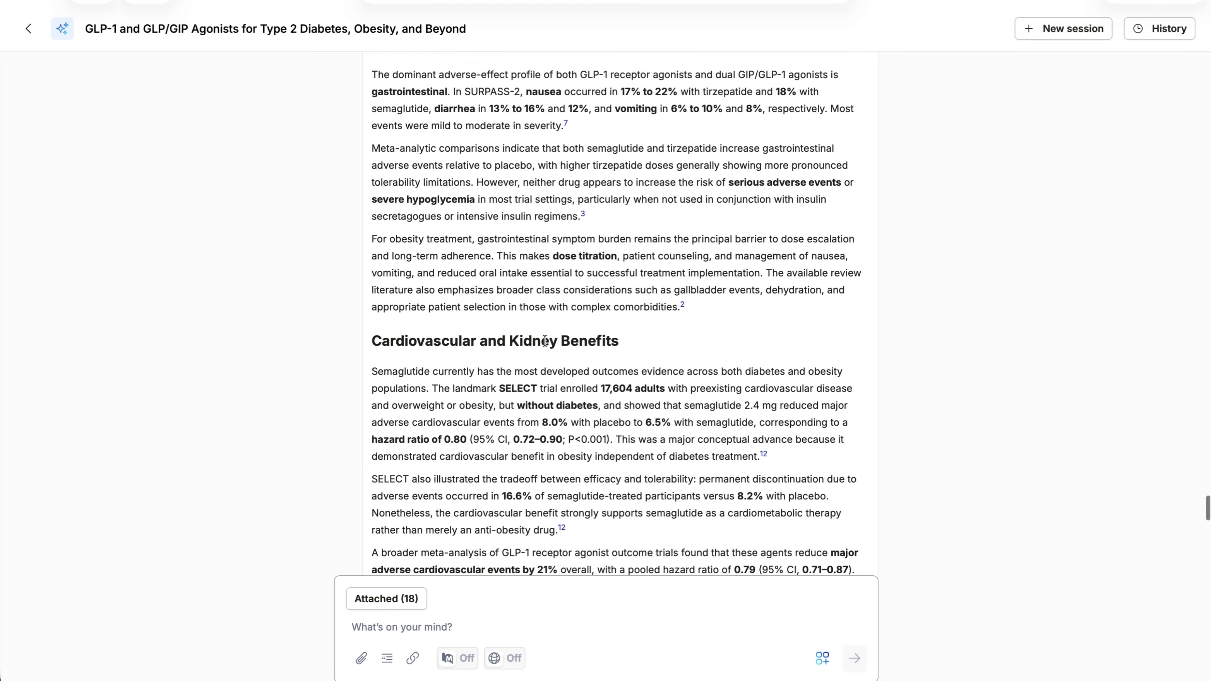
{"action": "scroll", "coordinate": [544, 342], "scroll_direction": "down", "scroll_amount": 2}
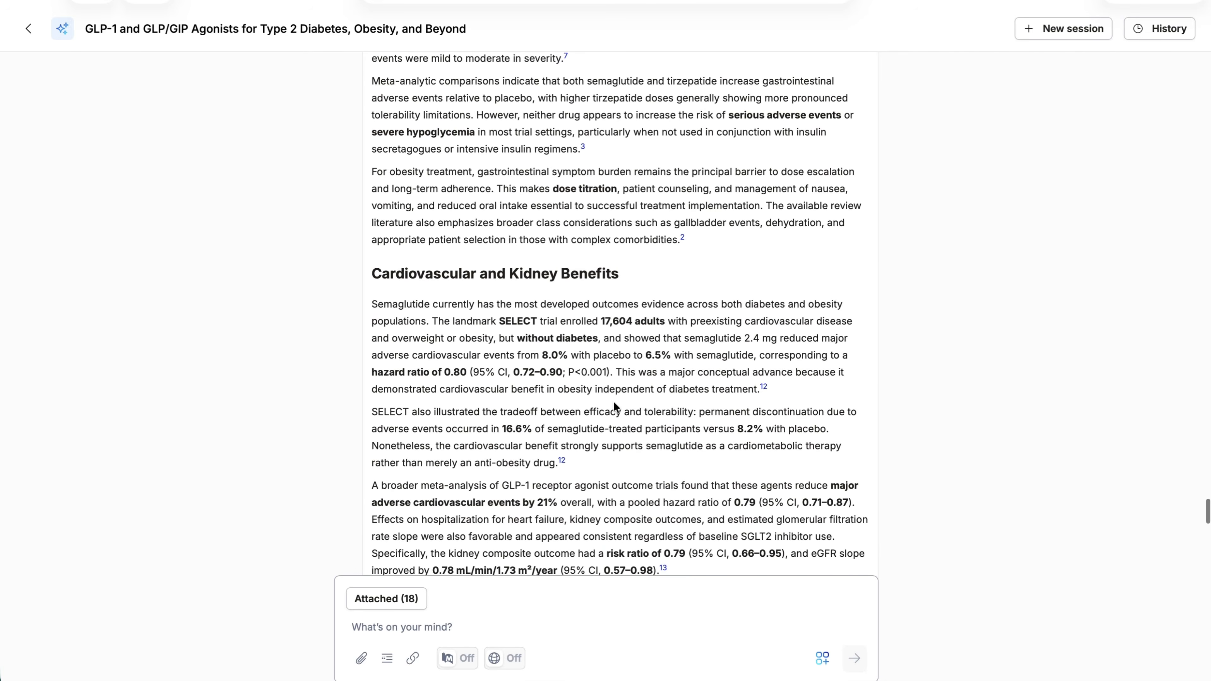
{"action": "scroll", "coordinate": [613, 402], "scroll_direction": "down", "scroll_amount": 6}
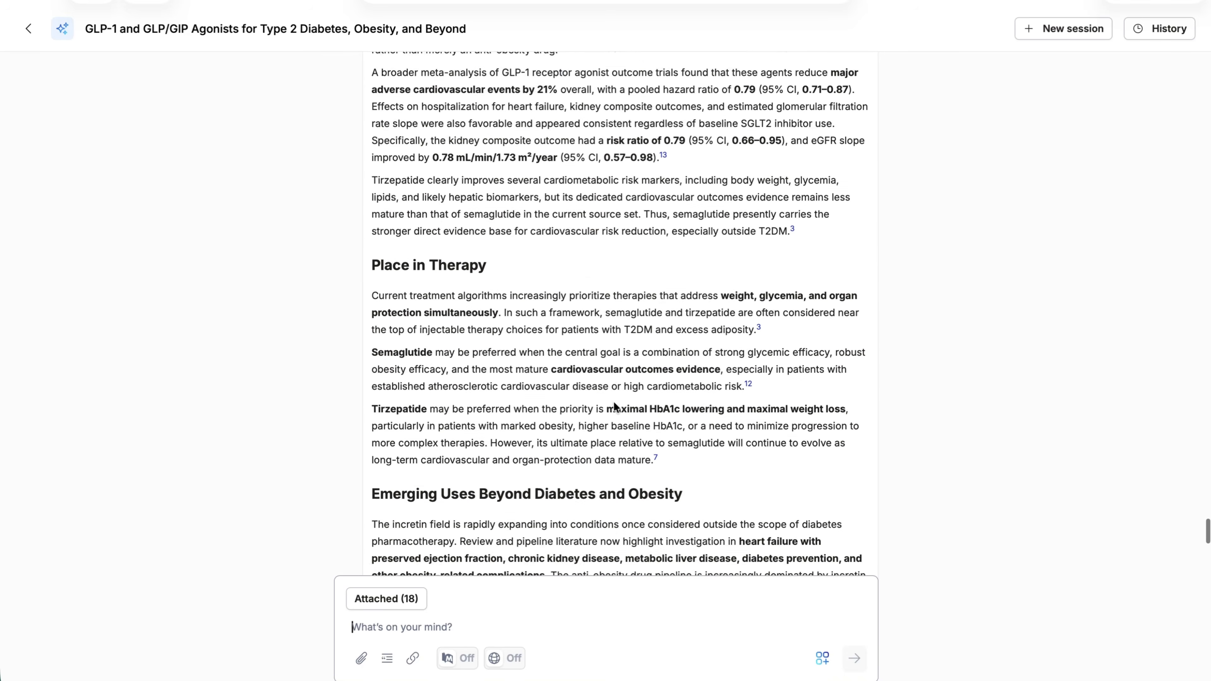
Review the draft's place in therapy, emerging uses, semaglutide versus tirzepatide comparison, and conclusion, previewing a closing citation and checking the references
{"action": "scroll", "coordinate": [617, 381], "scroll_direction": "down", "scroll_amount": 4}
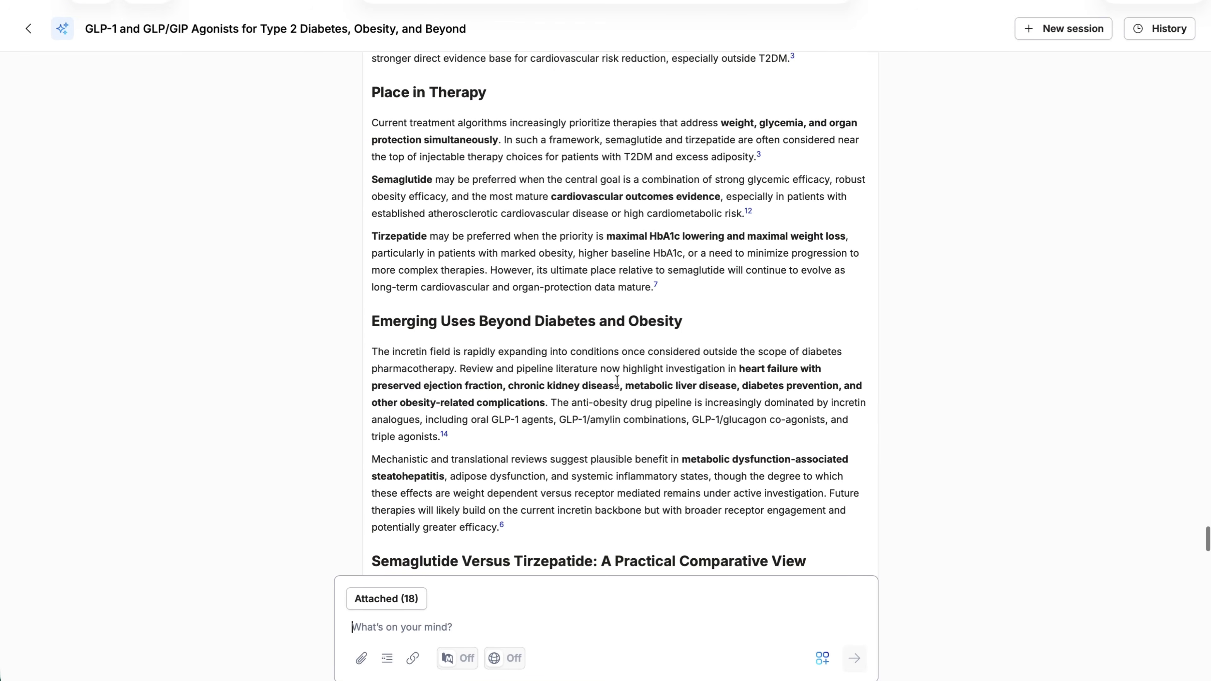
{"action": "scroll", "coordinate": [617, 381], "scroll_direction": "down", "scroll_amount": 2}
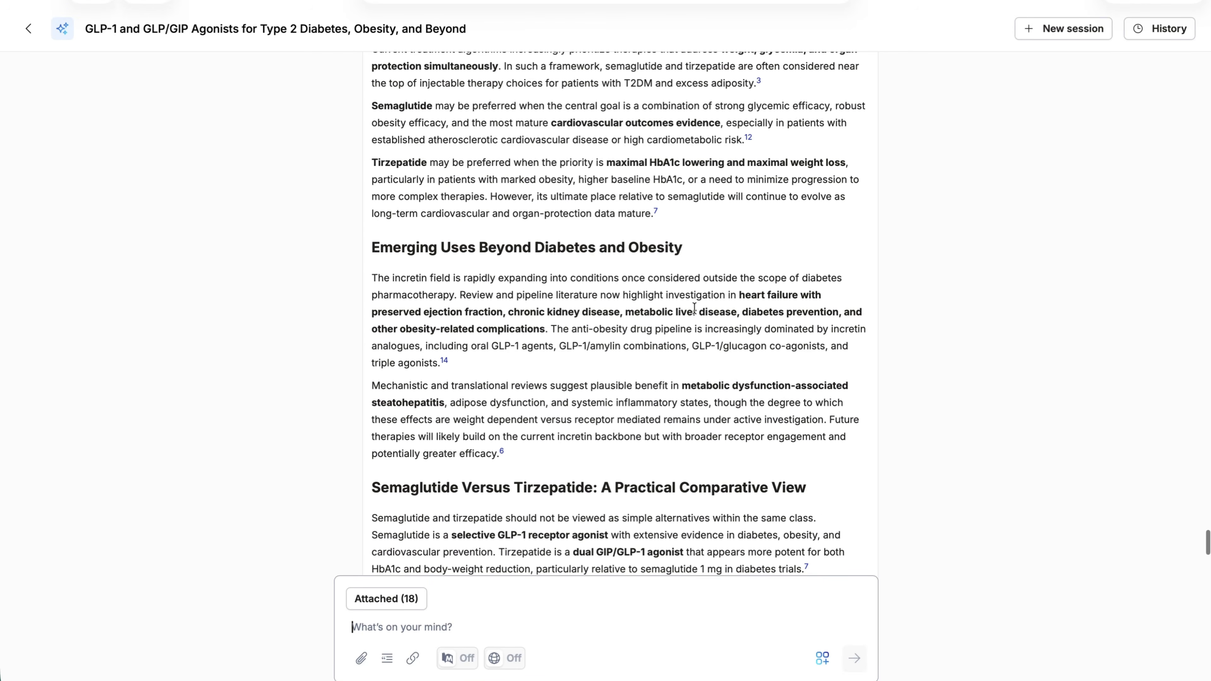
{"action": "scroll", "coordinate": [694, 307], "scroll_direction": "down", "scroll_amount": 4}
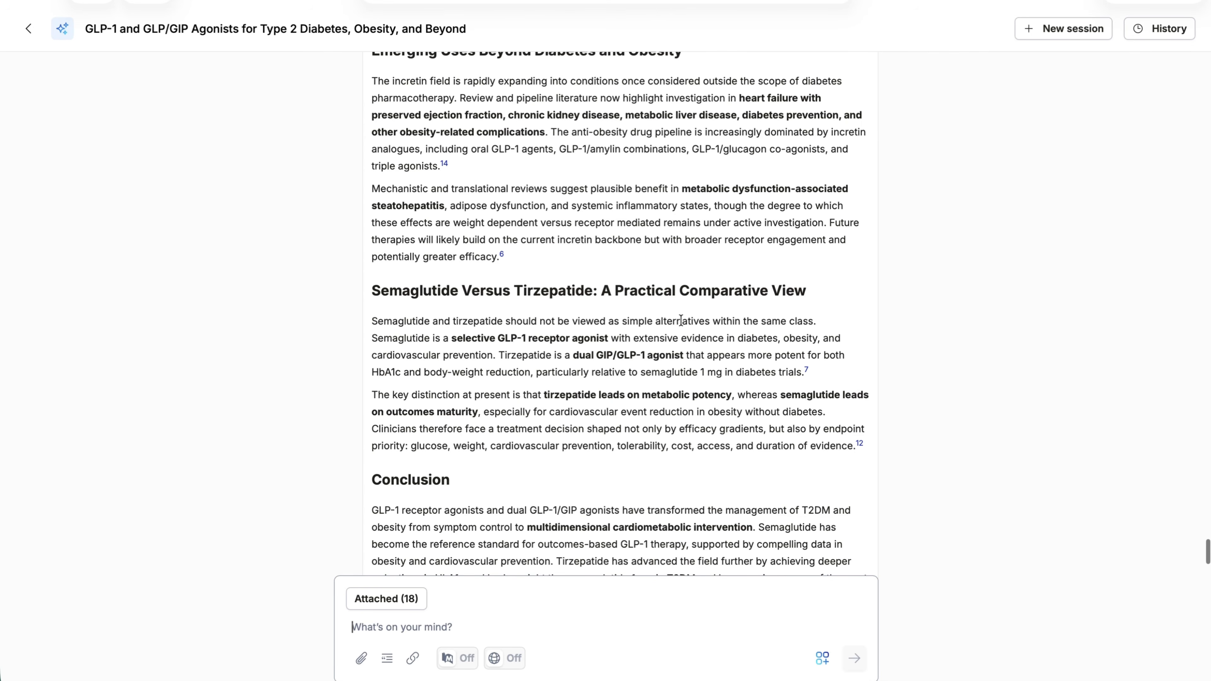
{"action": "scroll", "coordinate": [657, 387], "scroll_direction": "down", "scroll_amount": 3}
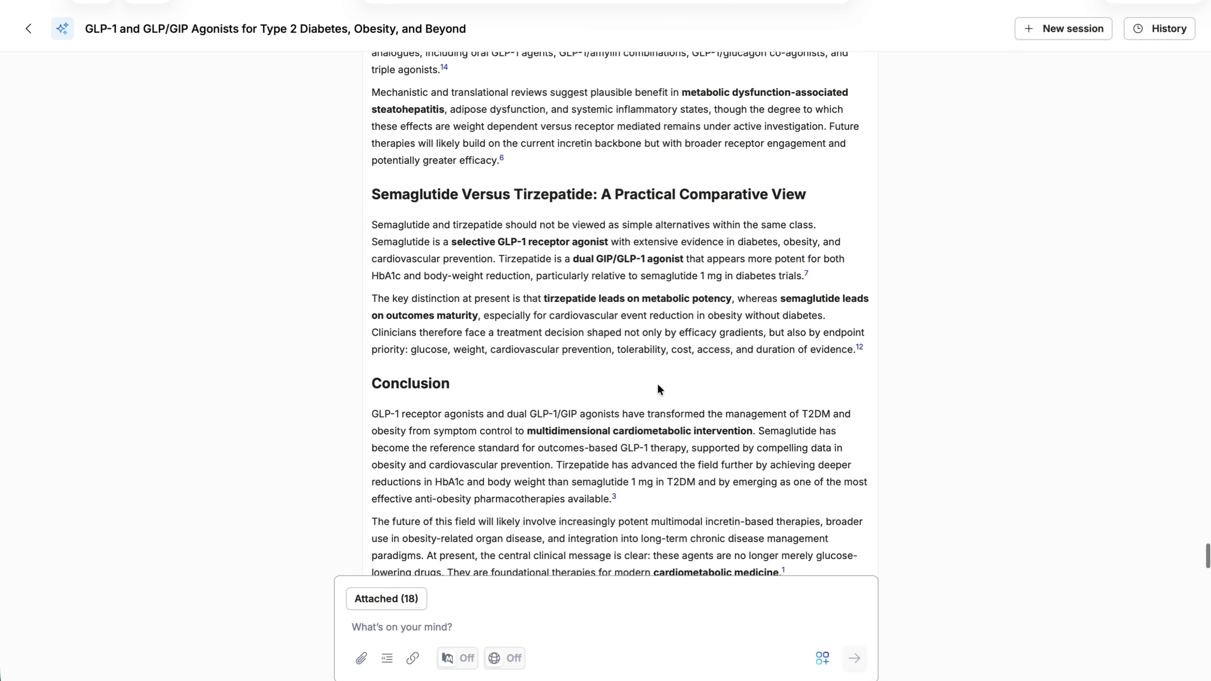
{"action": "scroll", "coordinate": [658, 384], "scroll_direction": "down", "scroll_amount": 4}
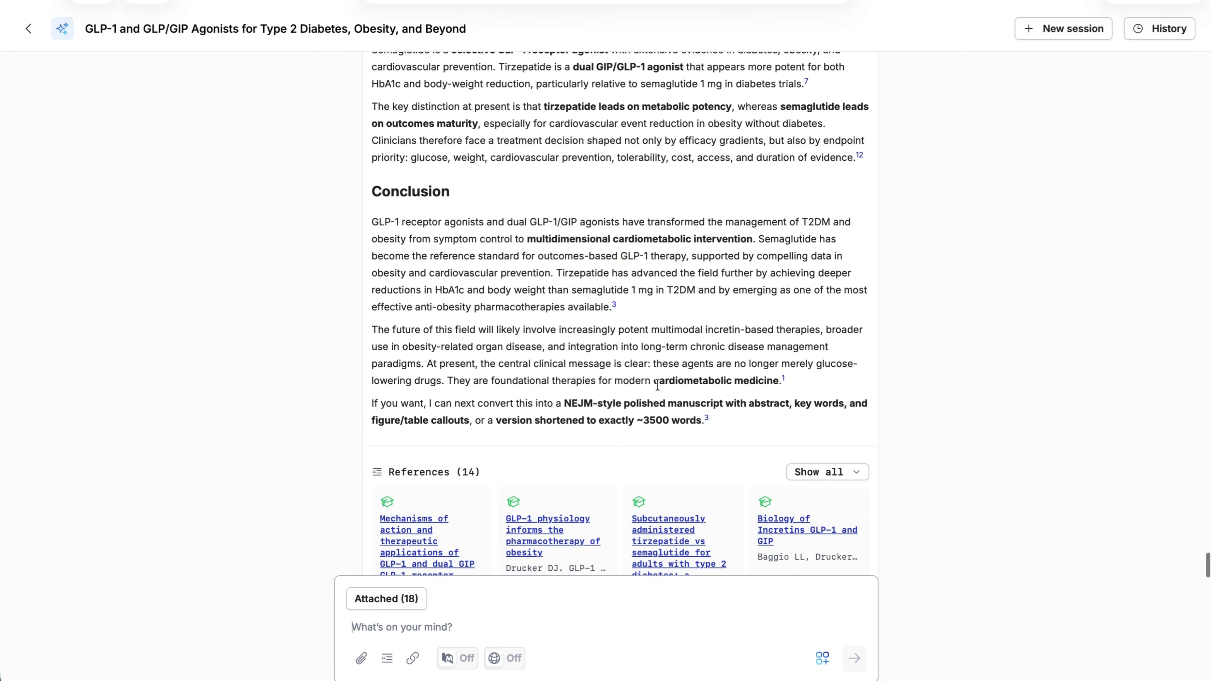
{"action": "mouse_move", "coordinate": [783, 376]}
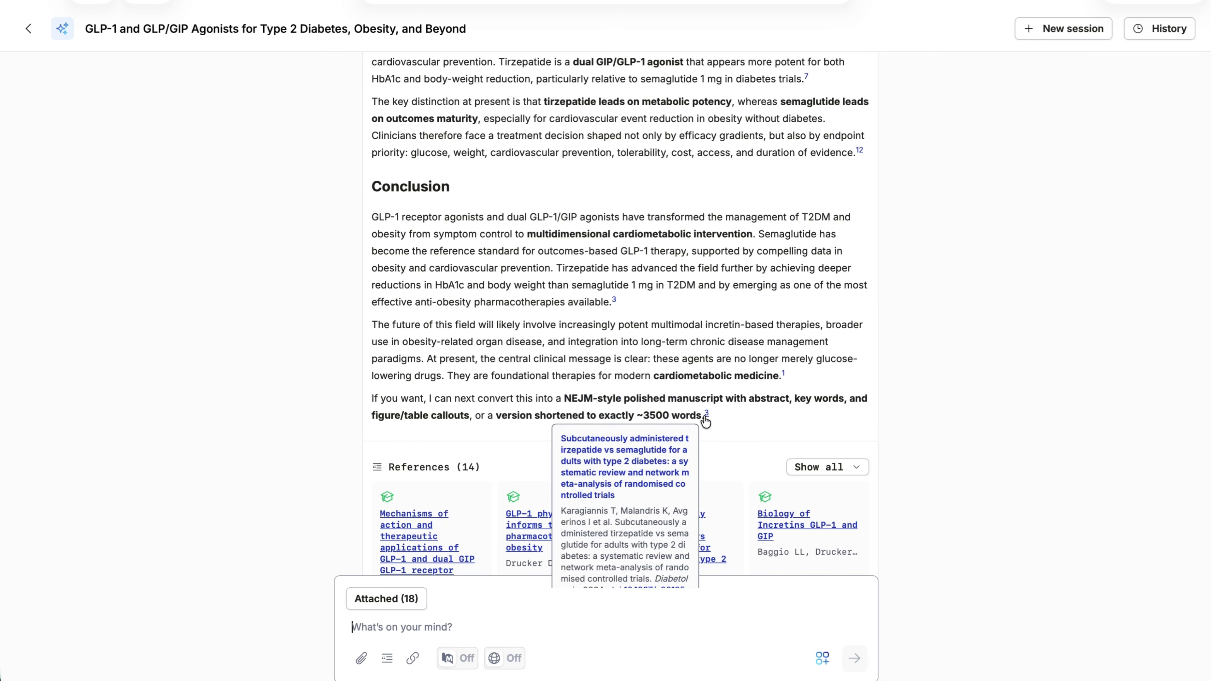
{"action": "scroll", "coordinate": [615, 299], "scroll_direction": "down", "scroll_amount": 4}
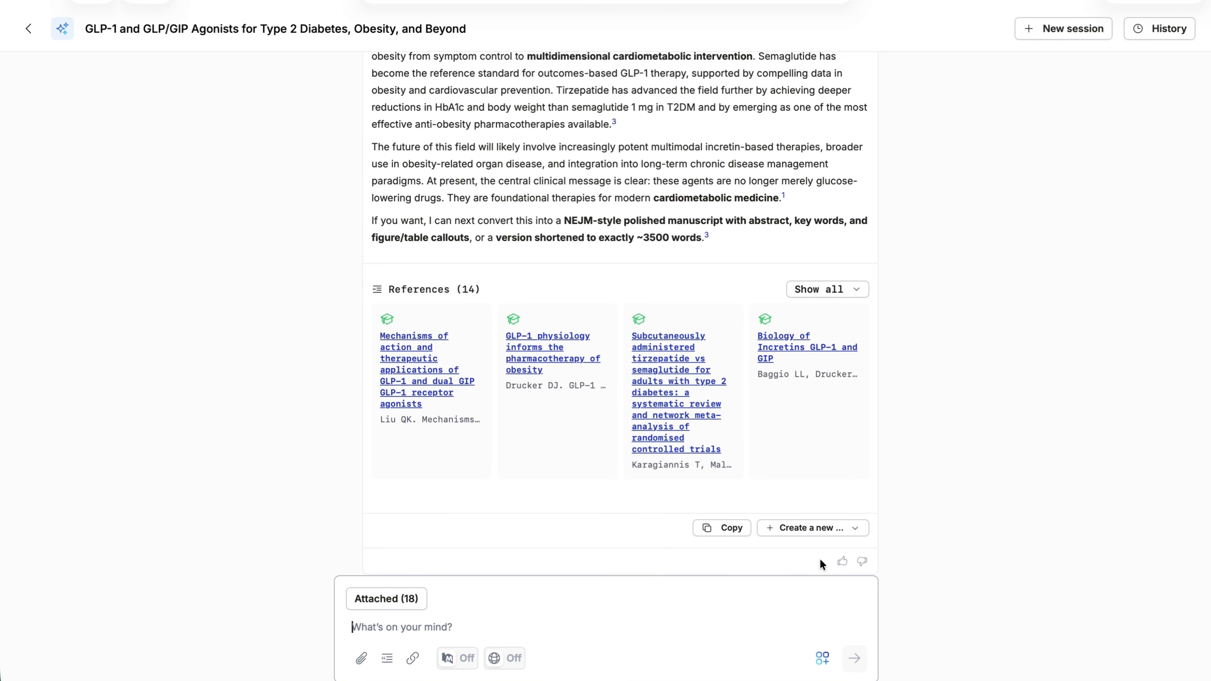
Create a new text document from the generated review draft and skim it through to the conclusion
{"action": "left_click", "coordinate": [855, 530]}
{"action": "scroll", "coordinate": [835, 552], "scroll_direction": "up", "scroll_amount": 2}
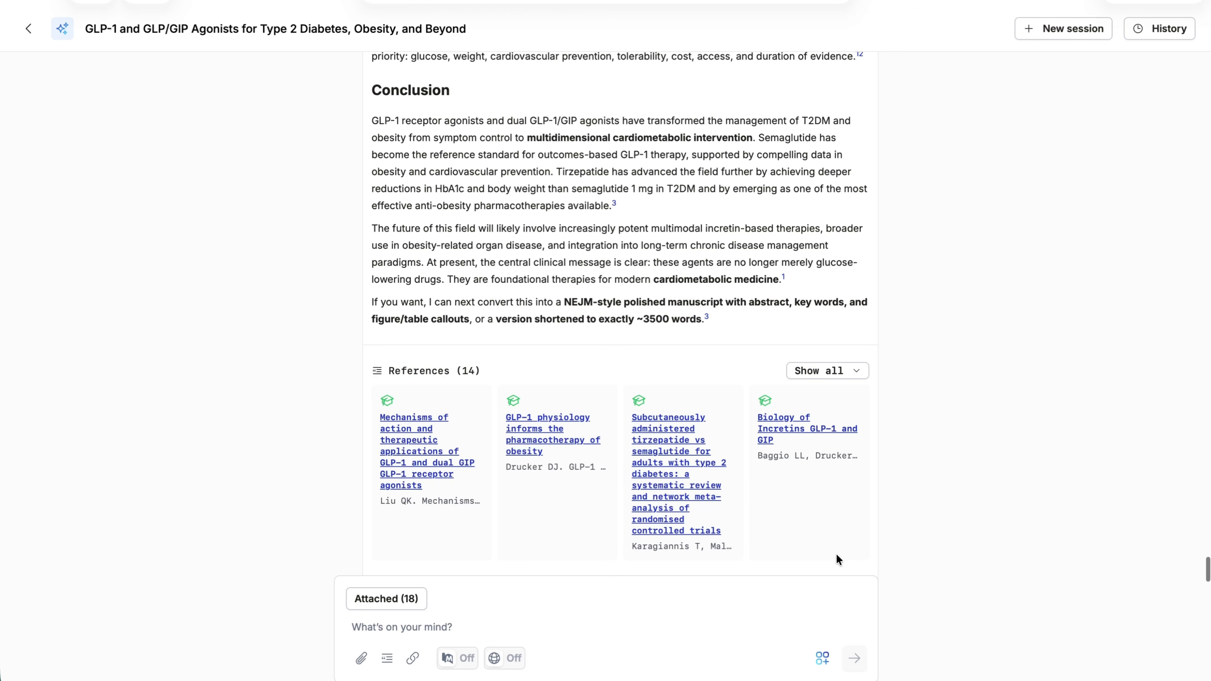
{"action": "scroll", "coordinate": [826, 495], "scroll_direction": "down", "scroll_amount": 2}
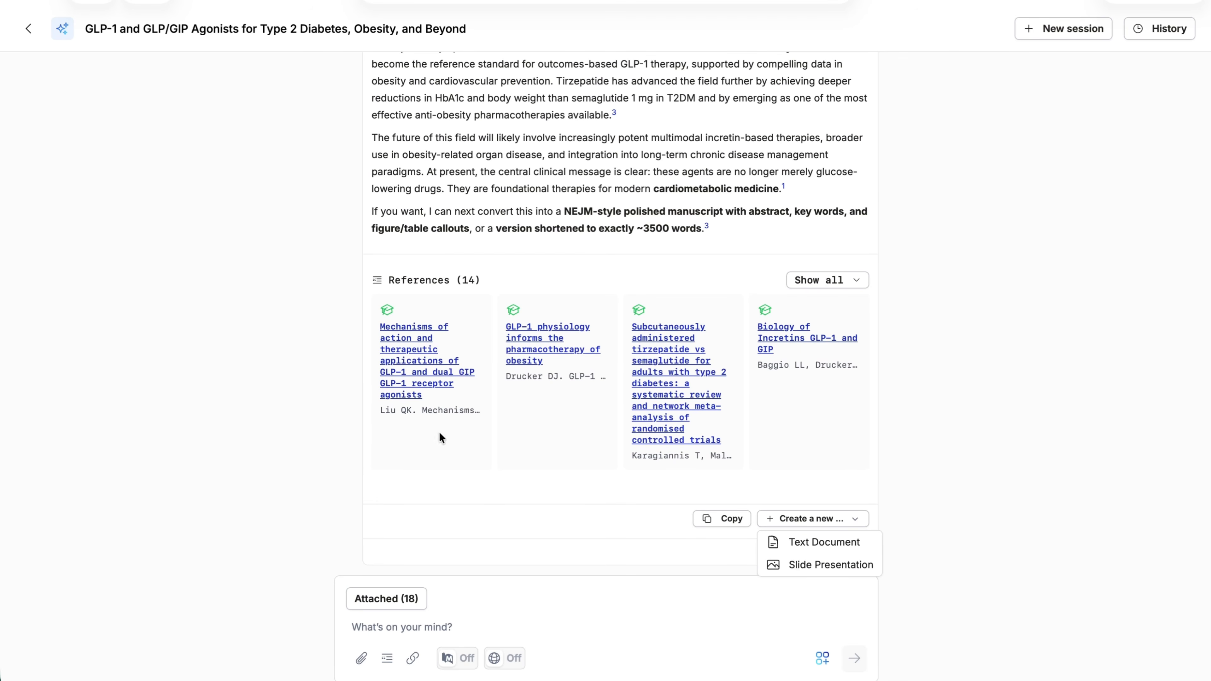
{"action": "left_click", "coordinate": [830, 542]}
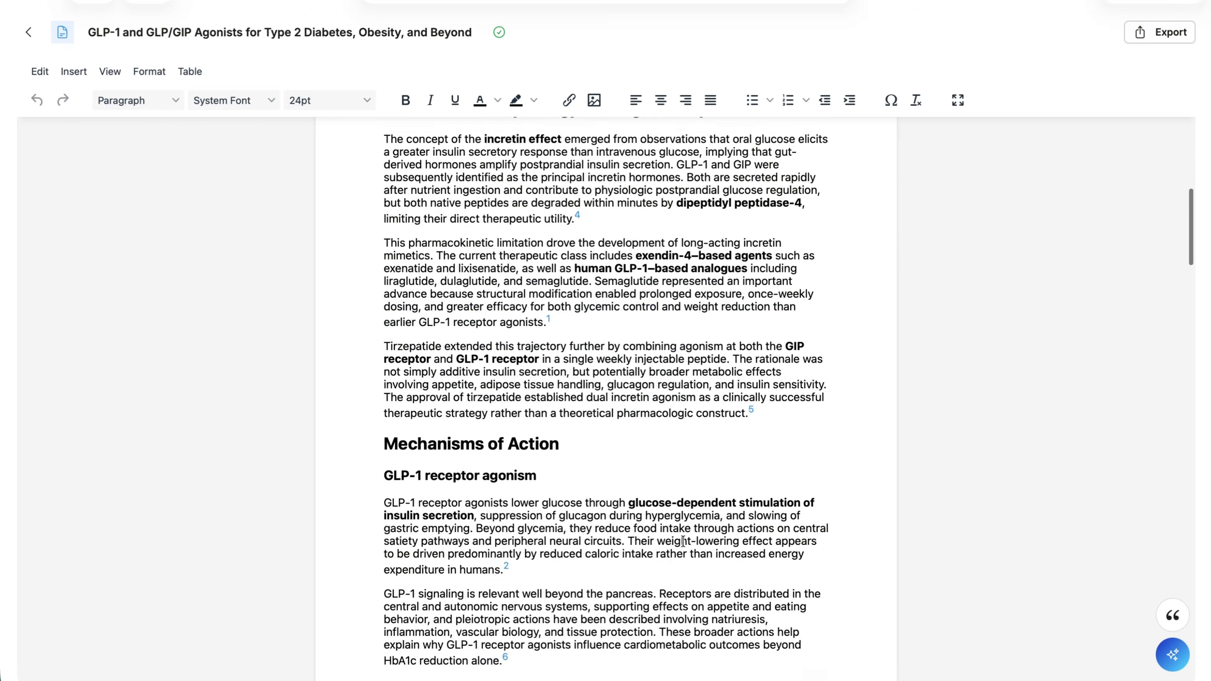
{"action": "scroll", "coordinate": [683, 541], "scroll_direction": "down", "scroll_amount": 20}
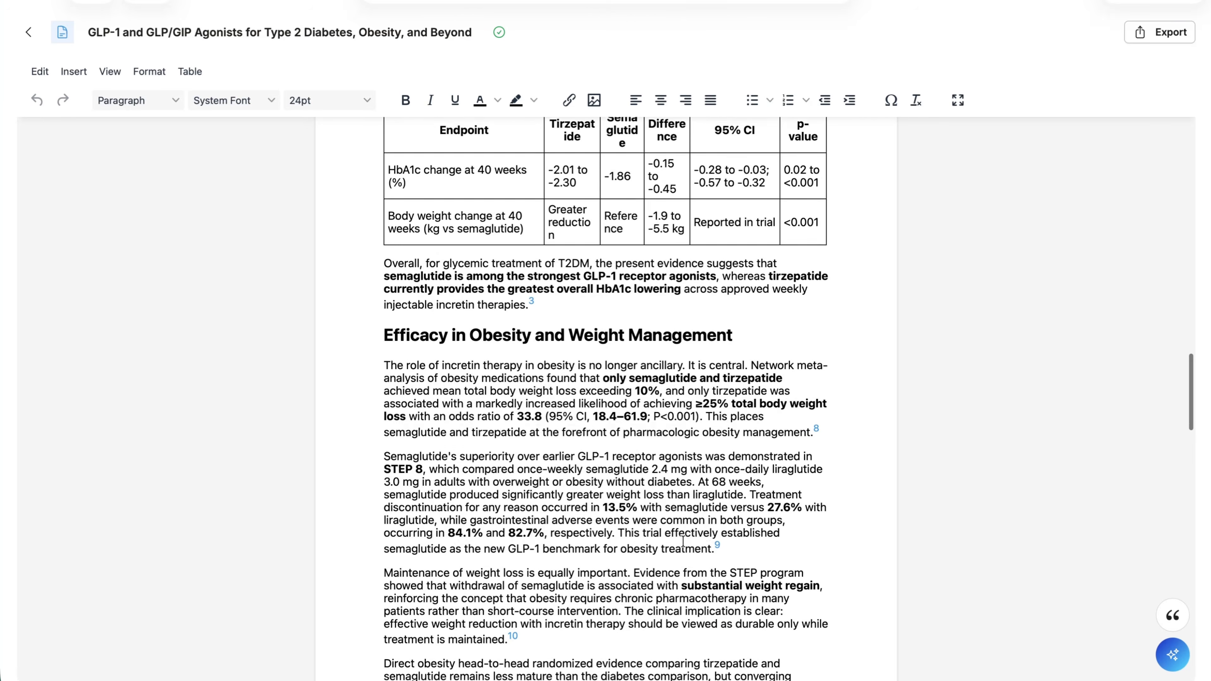
{"action": "scroll", "coordinate": [683, 541], "scroll_direction": "down", "scroll_amount": 4}
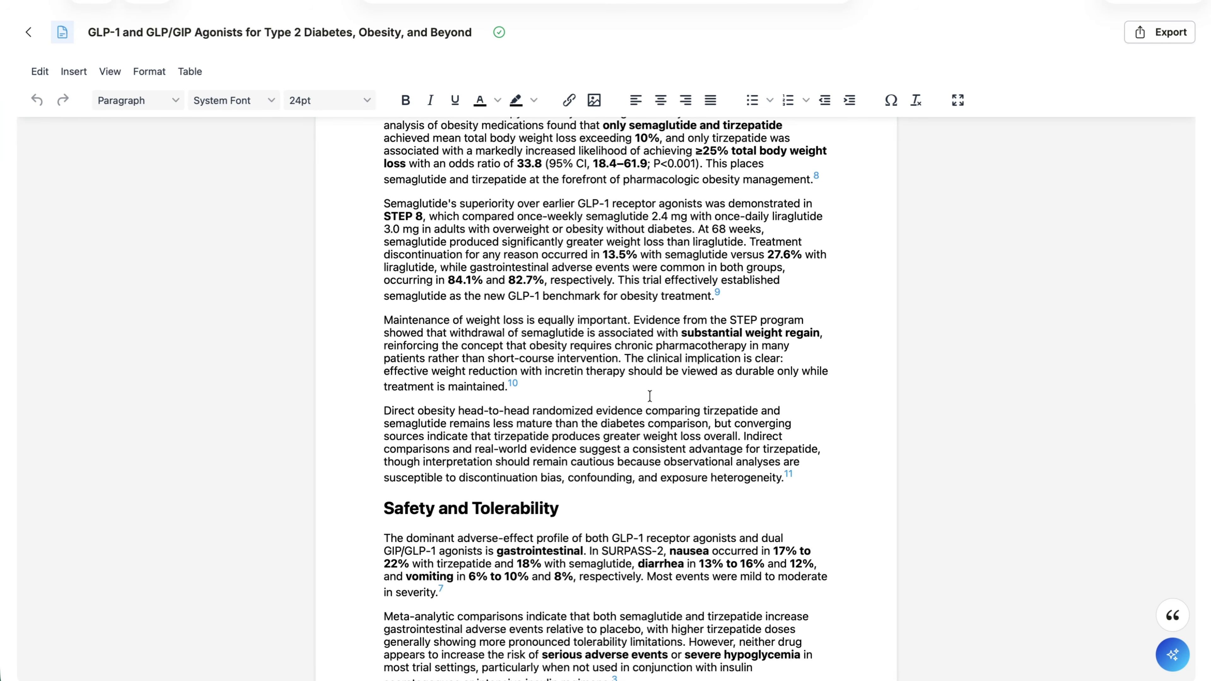
{"action": "scroll", "coordinate": [650, 396], "scroll_direction": "down", "scroll_amount": 20}
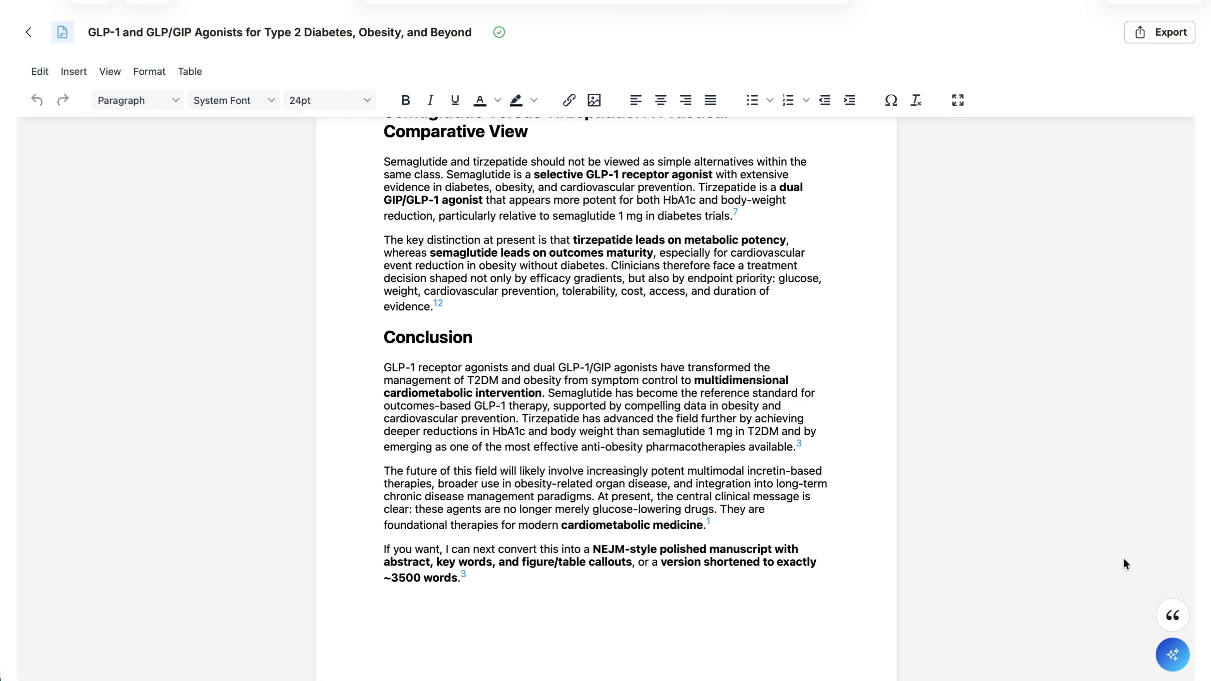
Examine the document's References & Citations list, checking the cited articles and the citing option for each entry
{"action": "left_click", "coordinate": [1174, 615]}
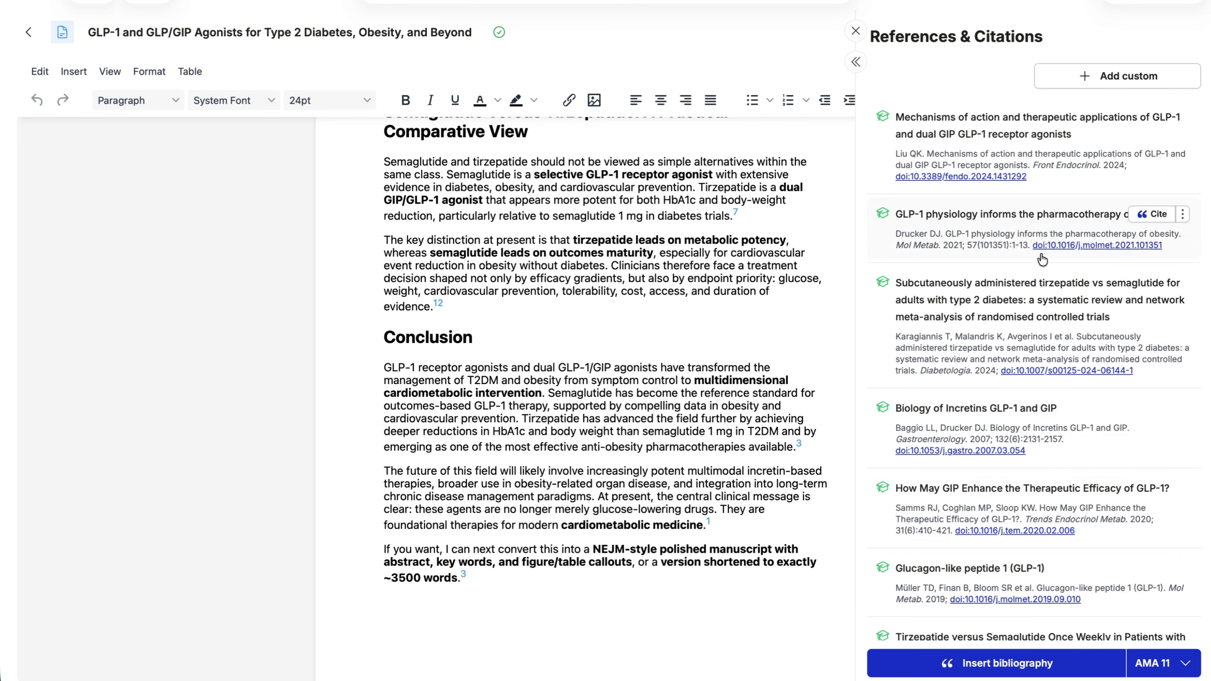
{"action": "scroll", "coordinate": [1042, 259], "scroll_direction": "down", "scroll_amount": 15}
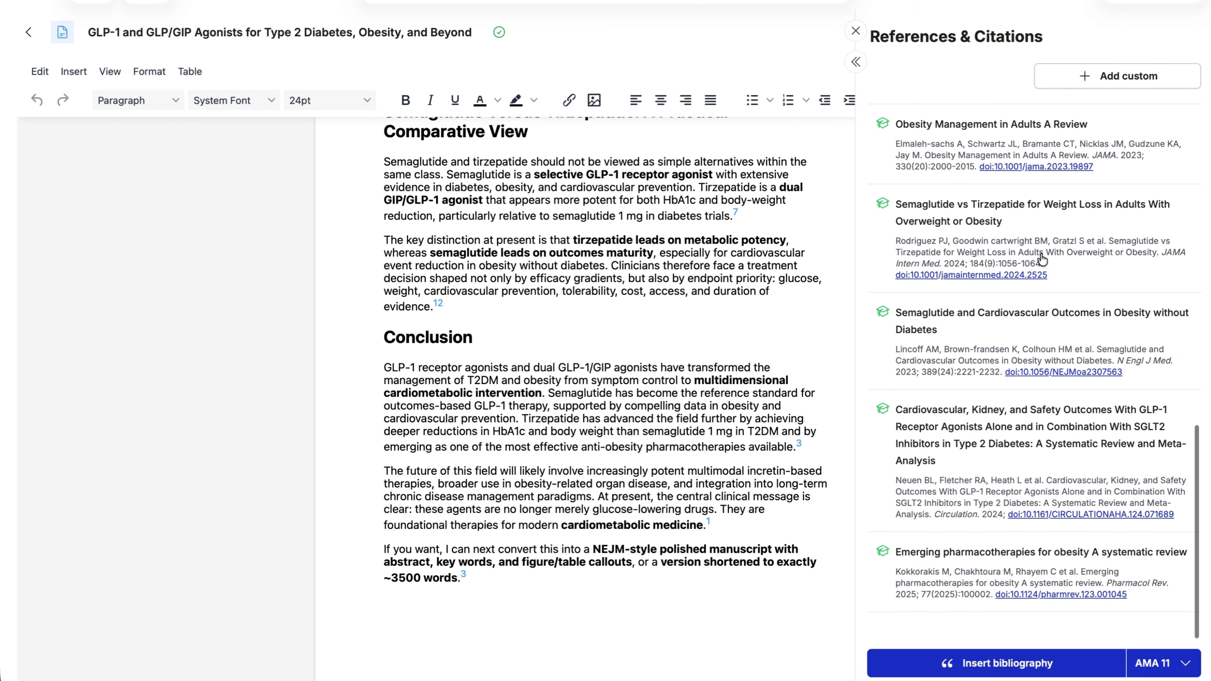
{"action": "scroll", "coordinate": [1042, 259], "scroll_direction": "up", "scroll_amount": 15}
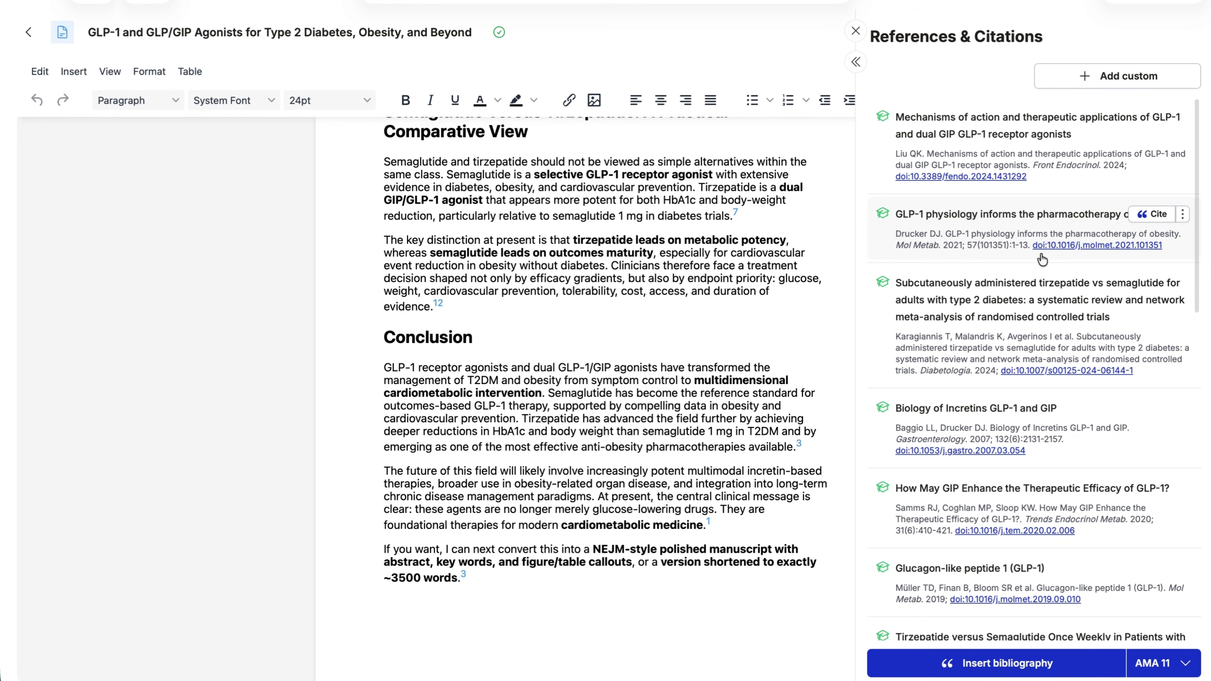
{"action": "mouse_move", "coordinate": [1143, 410]}
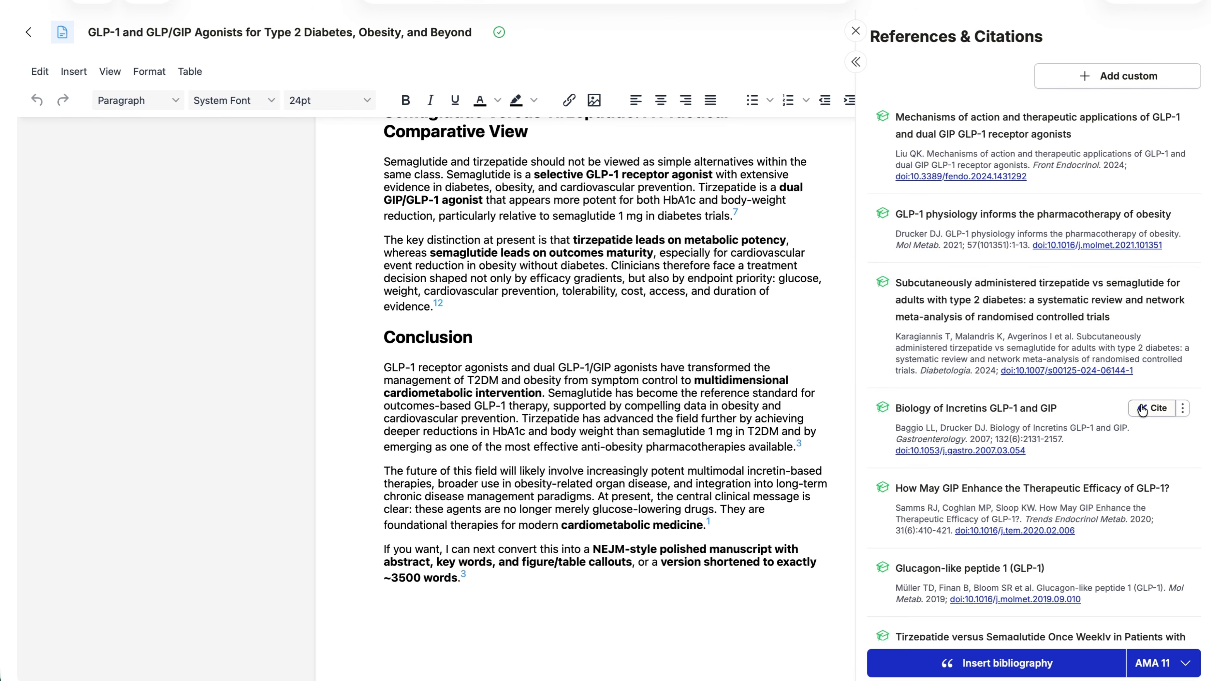
{"action": "scroll", "coordinate": [1142, 409], "scroll_direction": "down", "scroll_amount": 1}
{"action": "scroll", "coordinate": [1137, 353], "scroll_direction": "down", "scroll_amount": 7}
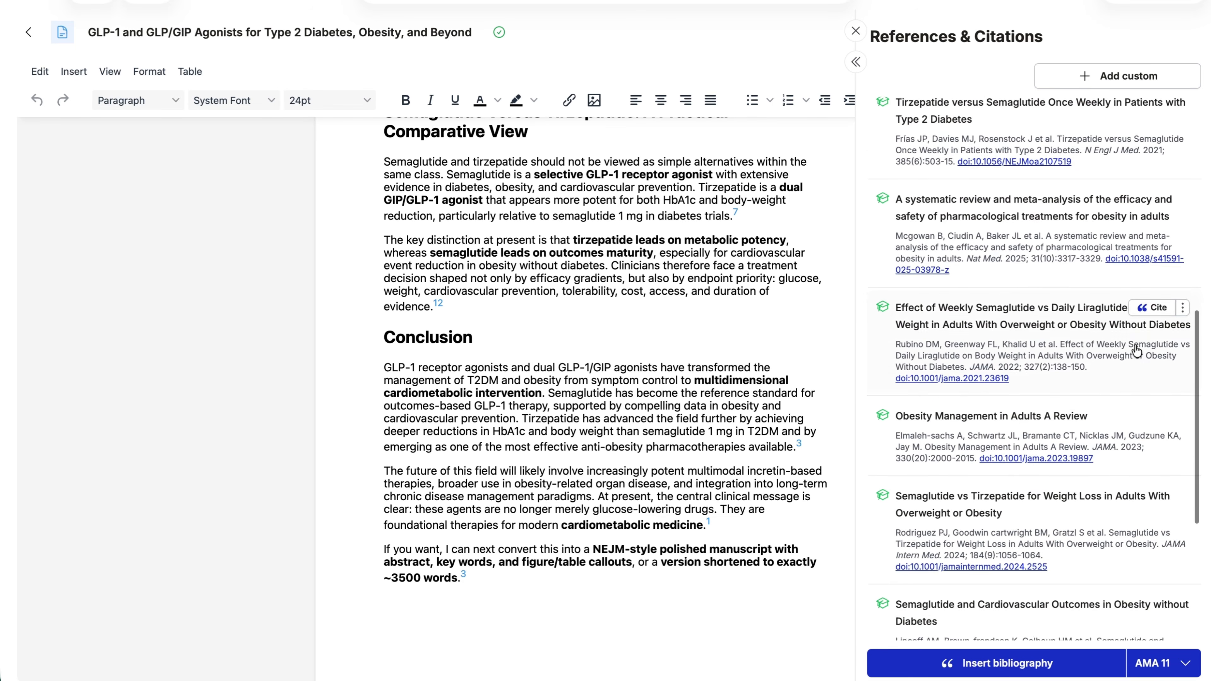
{"action": "scroll", "coordinate": [1137, 351], "scroll_direction": "up", "scroll_amount": 10}
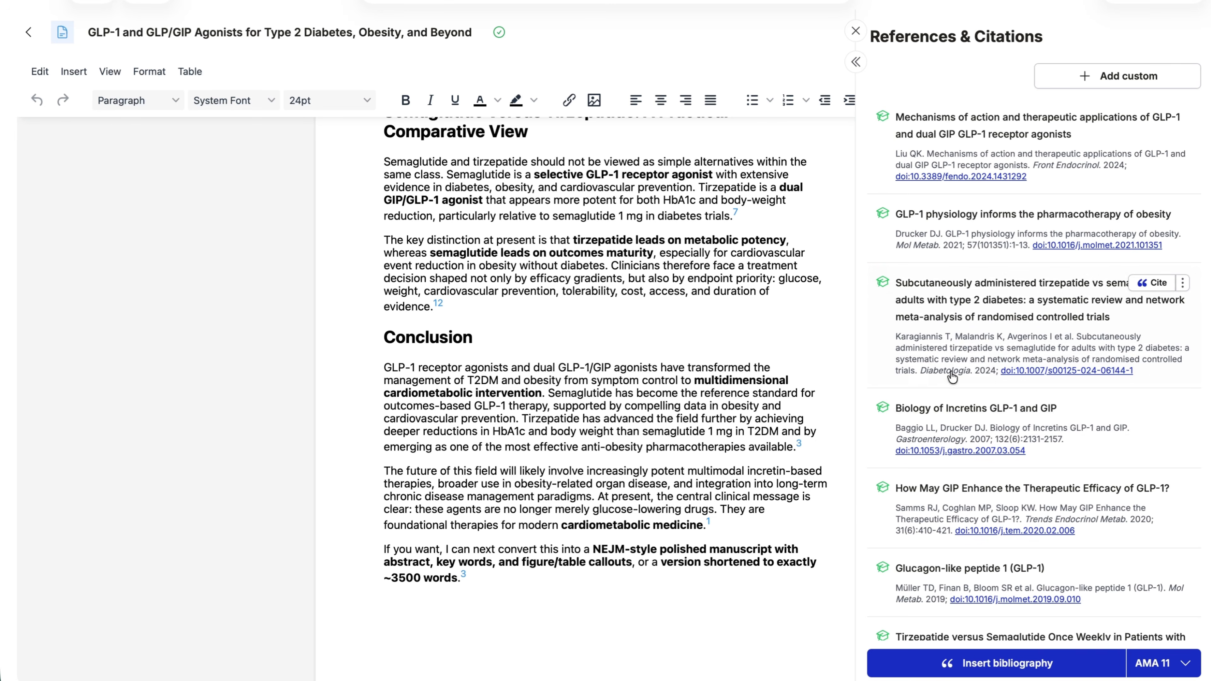
{"action": "scroll", "coordinate": [974, 374], "scroll_direction": "down", "scroll_amount": 6}
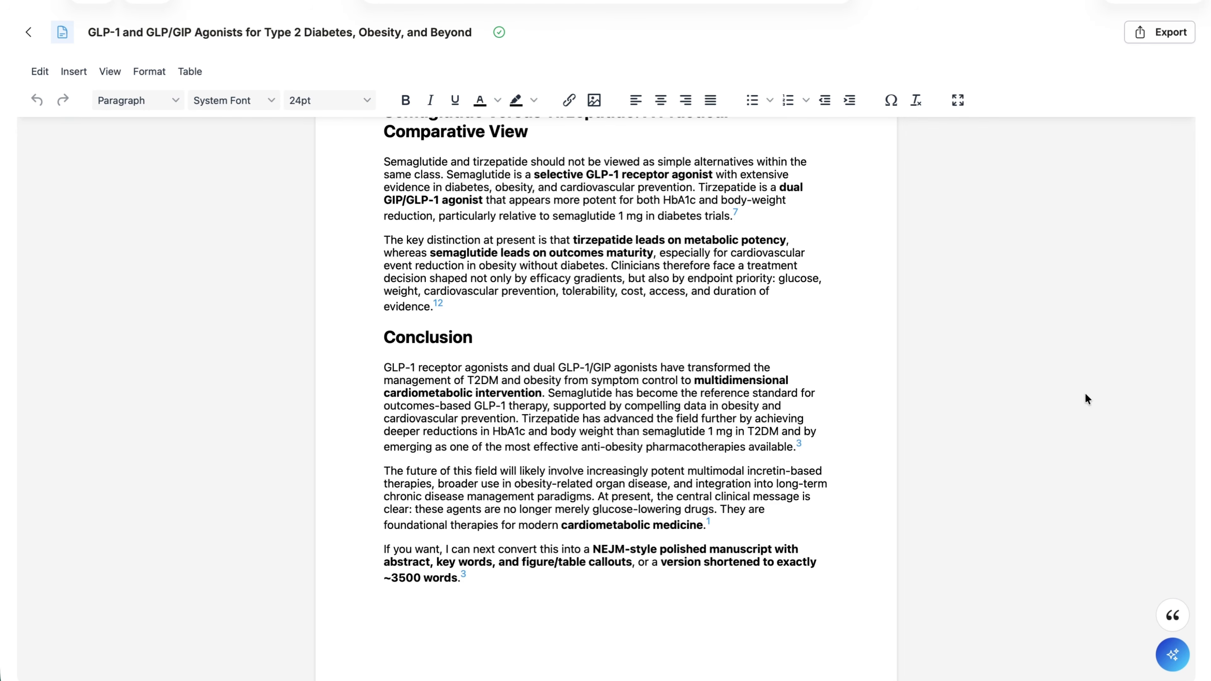
Open the MACg assistant session beside the document, widen it, and look back over the draft's closing sections
{"action": "mouse_move", "coordinate": [1174, 634]}
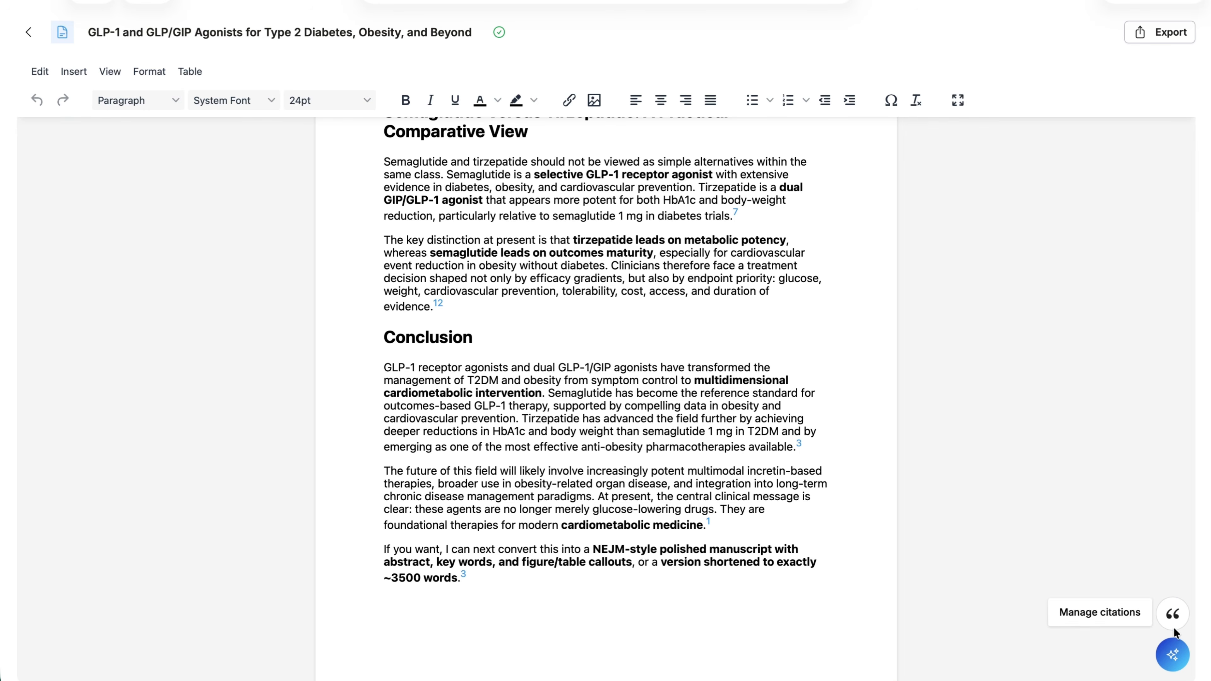
{"action": "left_click", "coordinate": [1173, 657]}
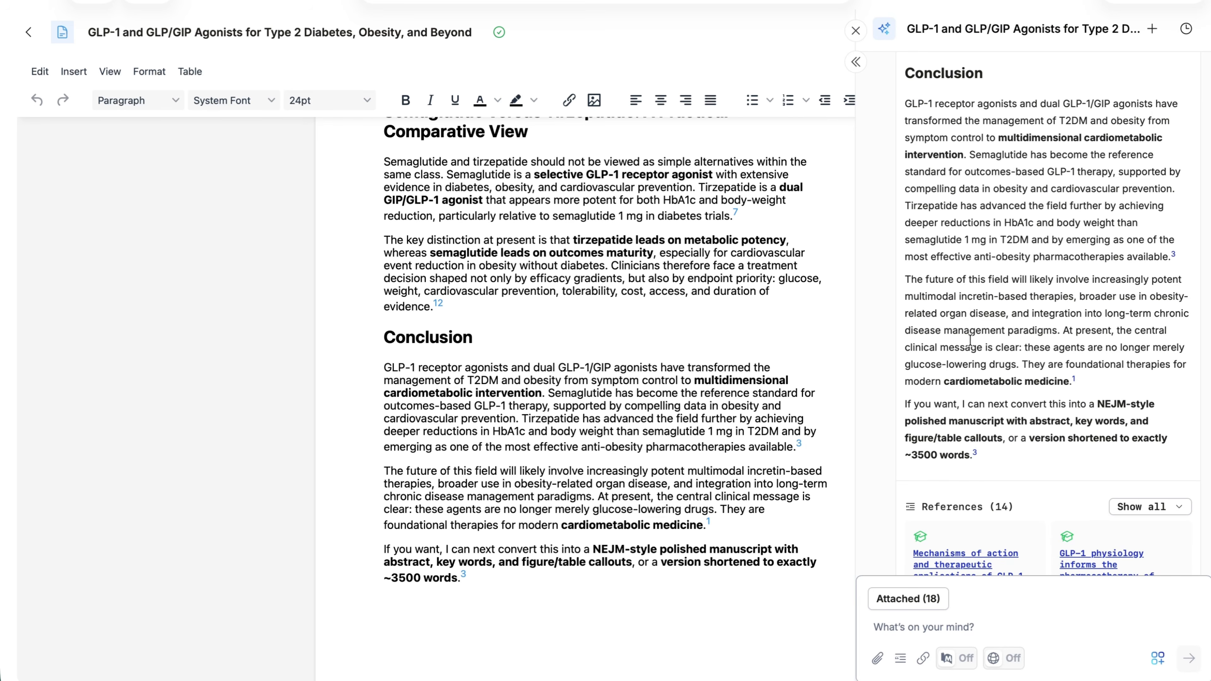
{"action": "left_click", "coordinate": [856, 63]}
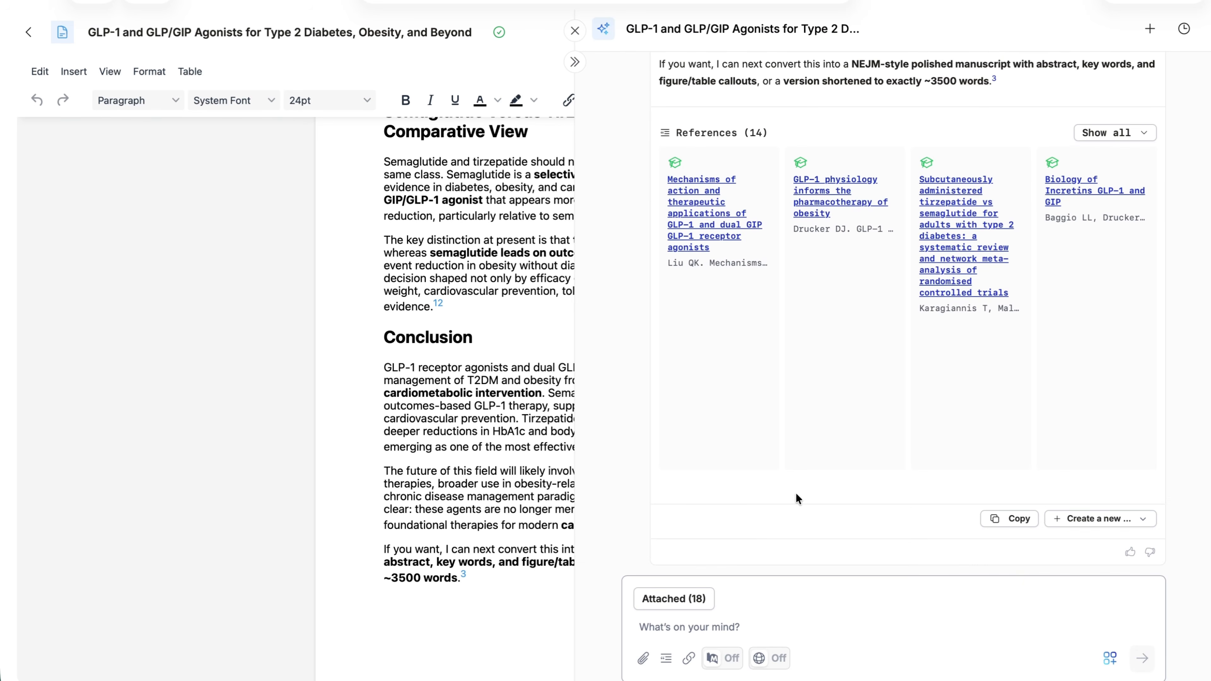
{"action": "scroll", "coordinate": [867, 184], "scroll_direction": "up", "scroll_amount": 3}
{"action": "scroll", "coordinate": [867, 183], "scroll_direction": "up", "scroll_amount": 10}
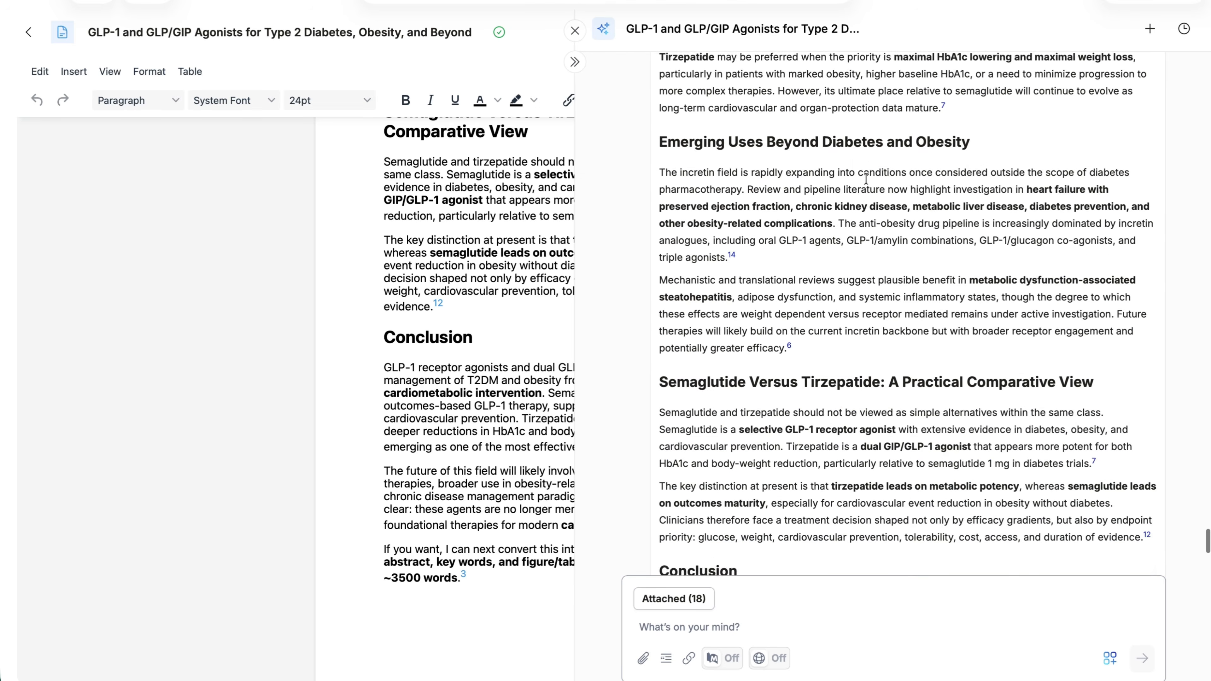
{"action": "scroll", "coordinate": [866, 183], "scroll_direction": "down", "scroll_amount": 10}
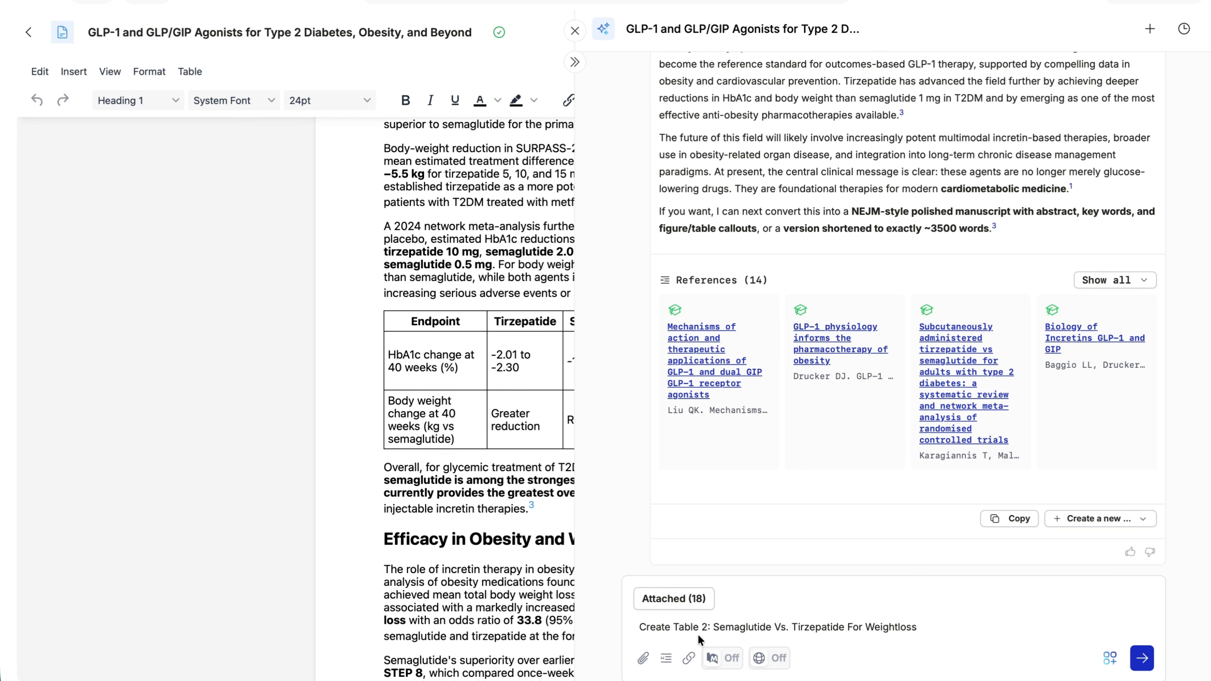
Ask the assistant to "Create Table 2: Semaglutide Vs. Tirzepatide For Weightloss" and review the generated table and suggested legend
{"action": "key", "text": "Return"}
{"action": "scroll", "coordinate": [937, 424], "scroll_direction": "up", "scroll_amount": 3}
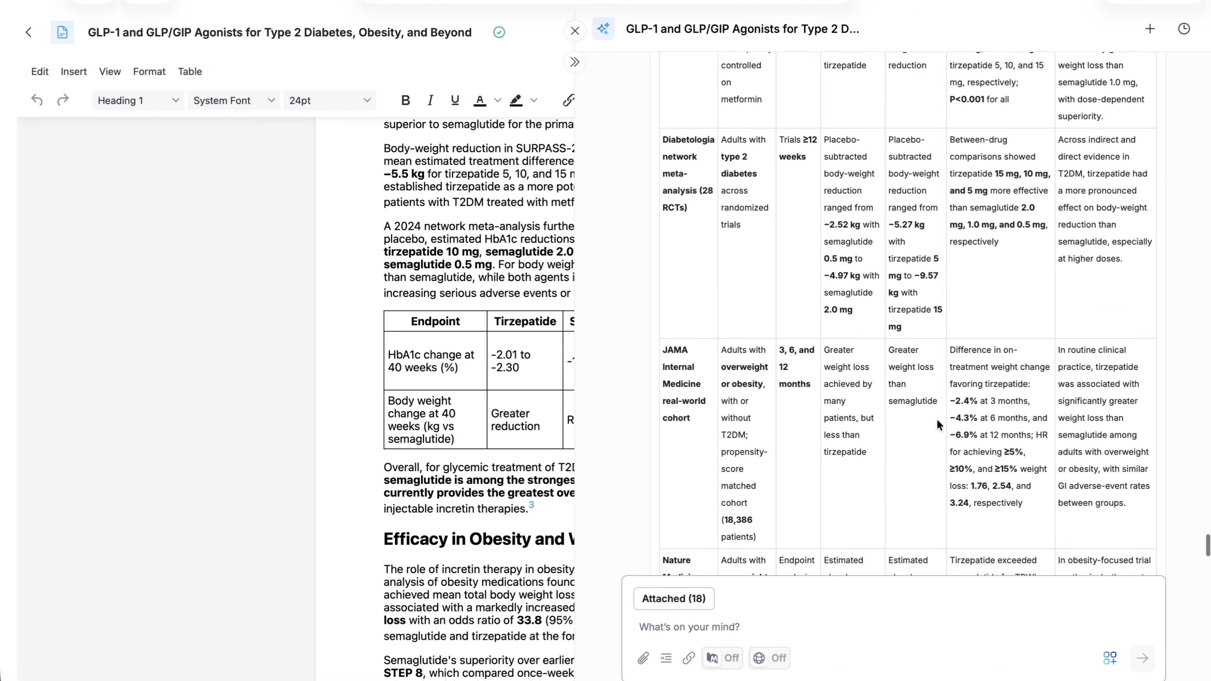
{"action": "scroll", "coordinate": [937, 421], "scroll_direction": "up", "scroll_amount": 5}
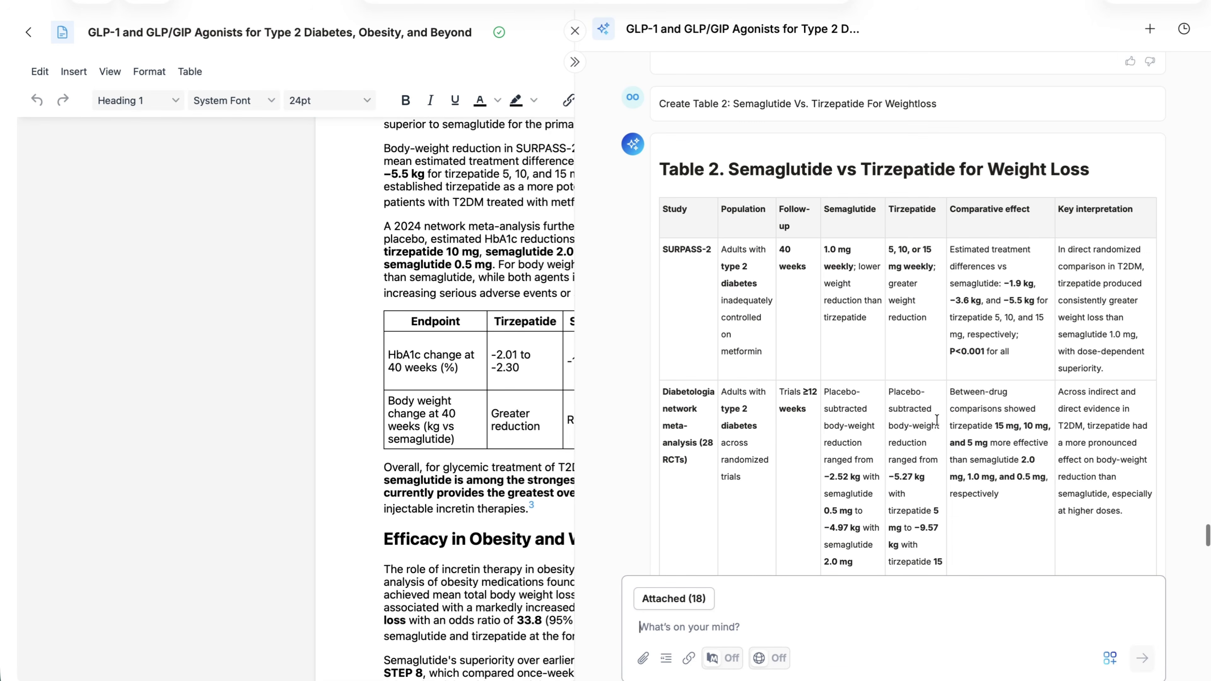
{"action": "scroll", "coordinate": [937, 423], "scroll_direction": "down", "scroll_amount": 6}
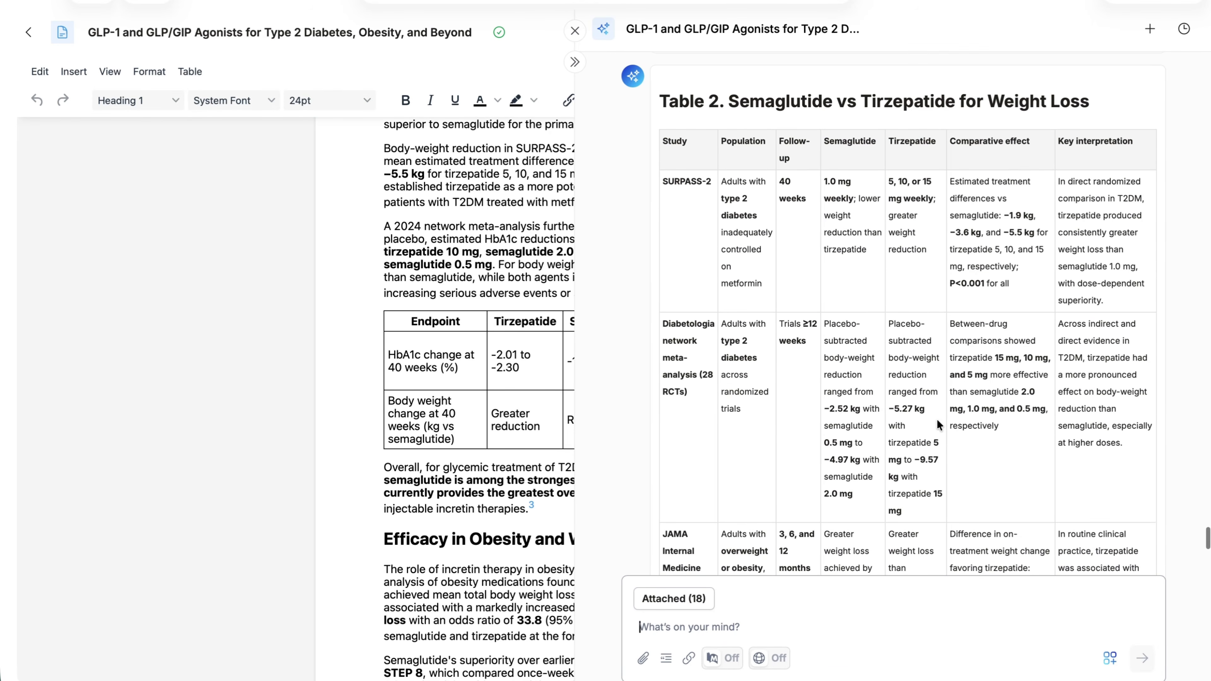
{"action": "scroll", "coordinate": [937, 419], "scroll_direction": "down", "scroll_amount": 3}
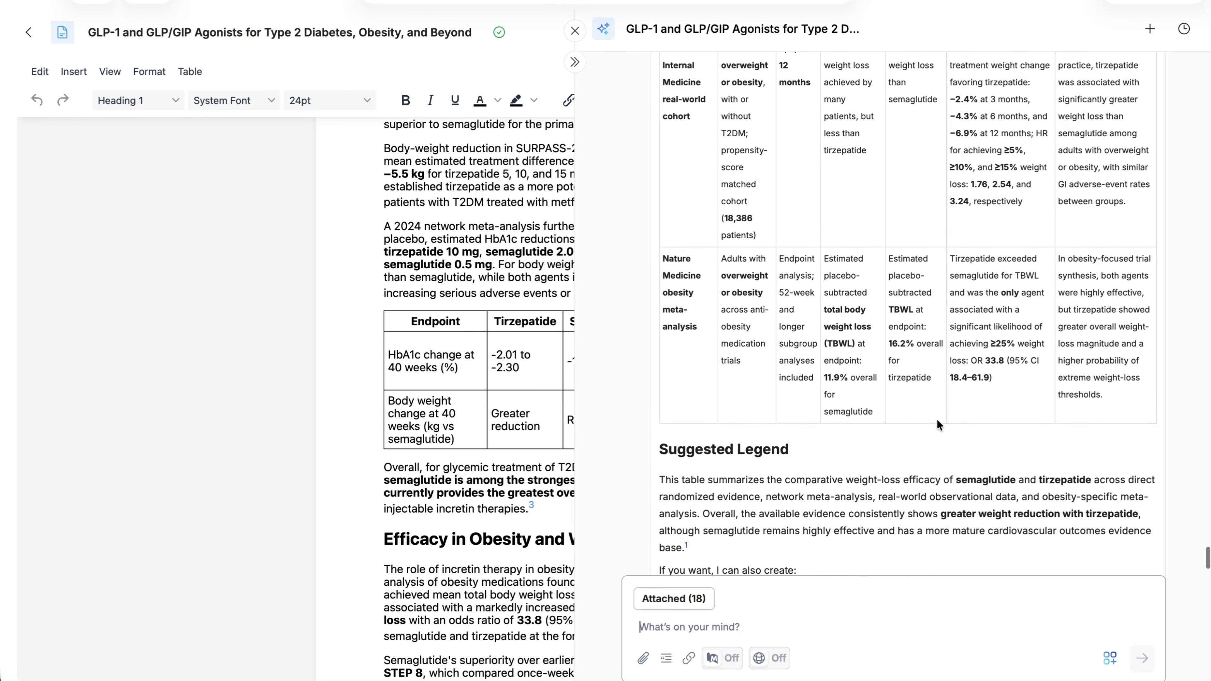
{"action": "scroll", "coordinate": [936, 419], "scroll_direction": "up", "scroll_amount": 2}
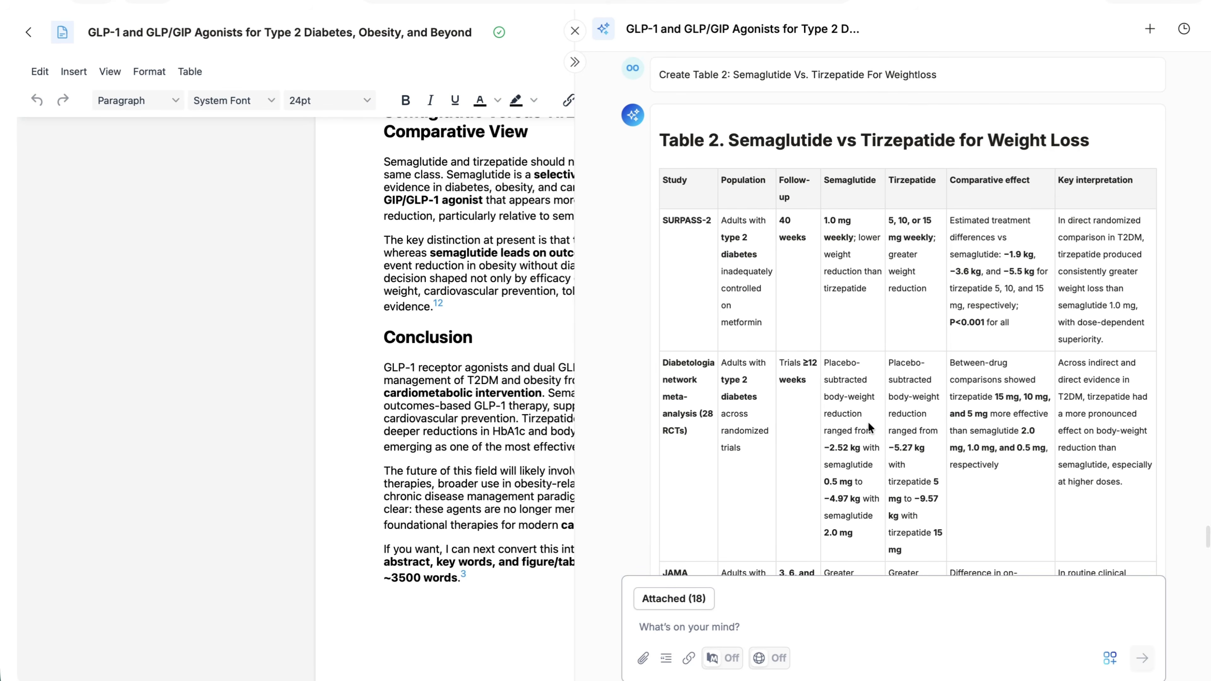
Ask the assistant to revise Table 2 so it is more succinct and focuses on the key points, and check the result
{"action": "scroll", "coordinate": [868, 421], "scroll_direction": "down", "scroll_amount": 5}
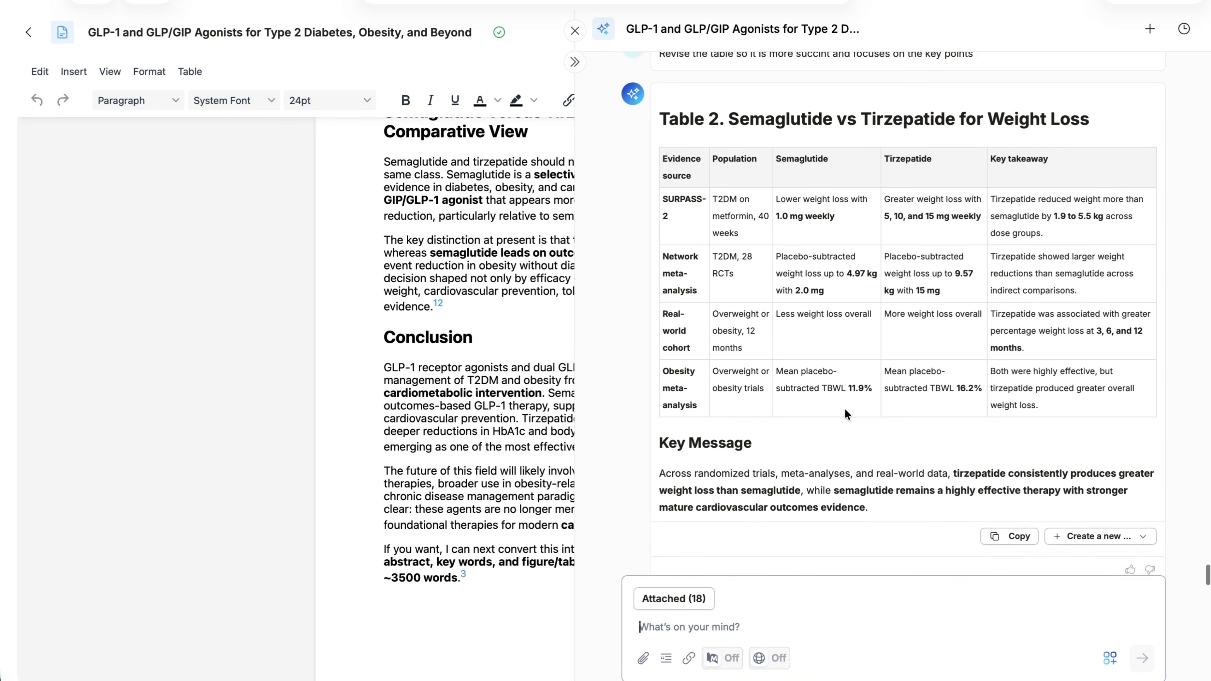
{"action": "scroll", "coordinate": [844, 408], "scroll_direction": "down", "scroll_amount": 1}
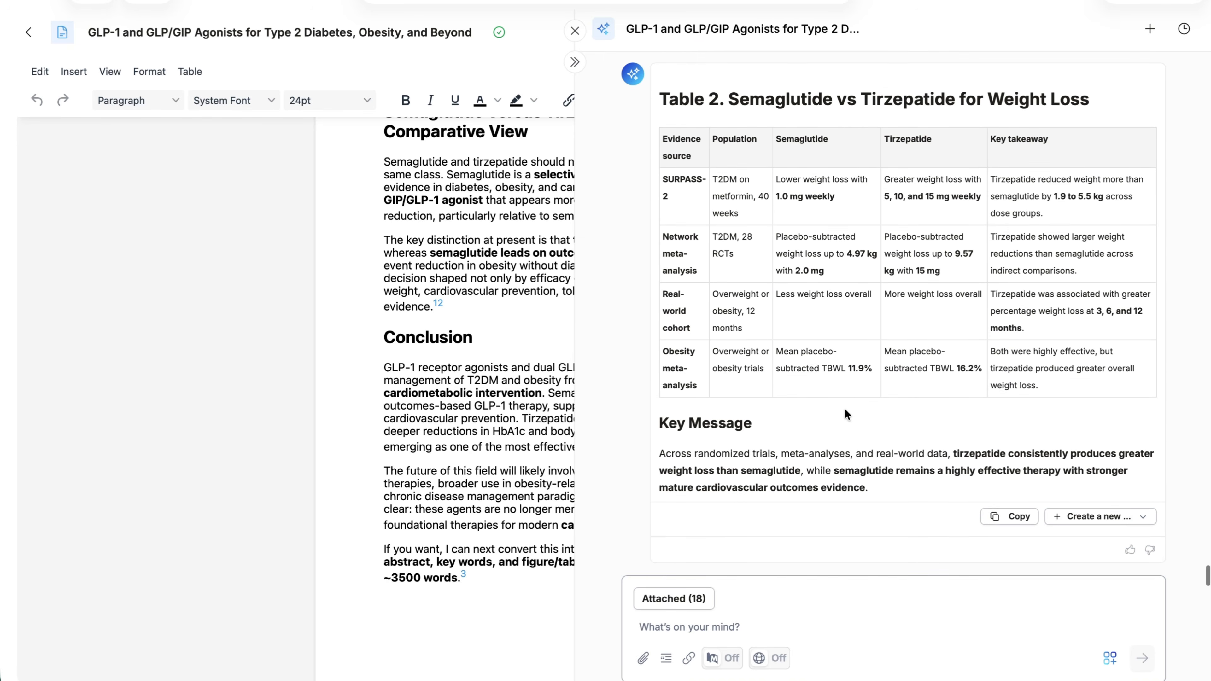
{"action": "left_click", "coordinate": [1132, 520]}
{"action": "scroll", "coordinate": [1079, 548], "scroll_direction": "up", "scroll_amount": 2}
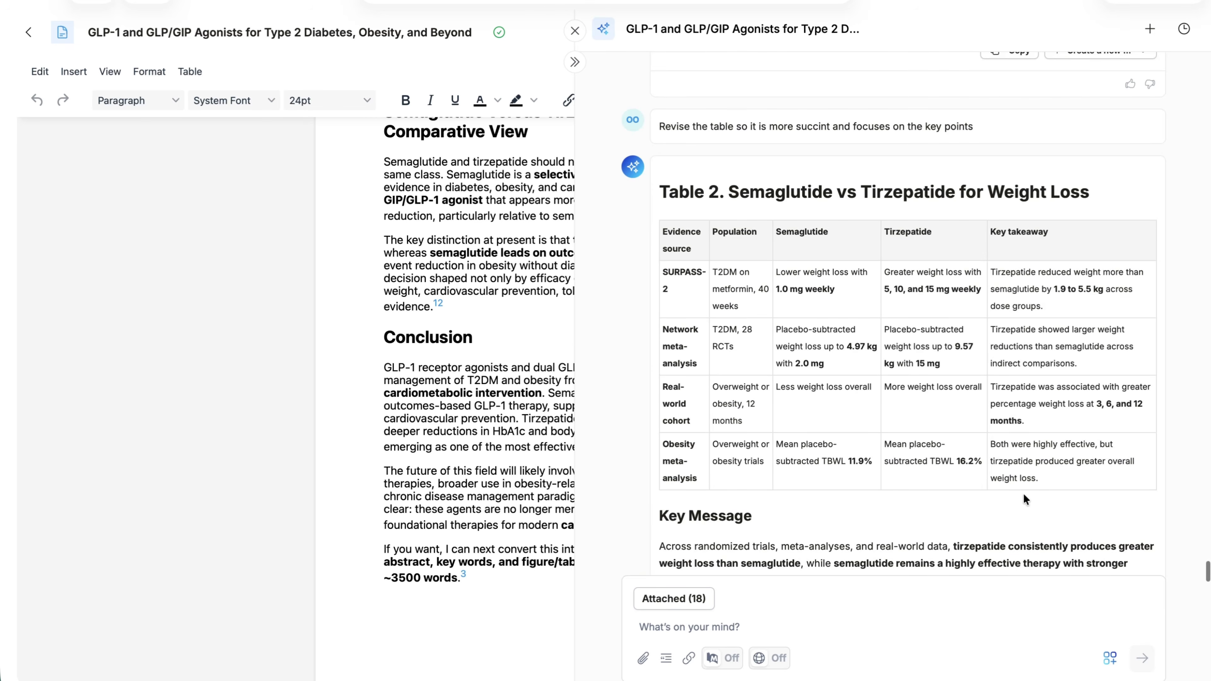
Copy the revised Table 2 with its key message and paste it into the document just before the Conclusion heading
{"action": "scroll", "coordinate": [1023, 493], "scroll_direction": "down", "scroll_amount": 2}
{"action": "left_click", "coordinate": [1005, 517]}
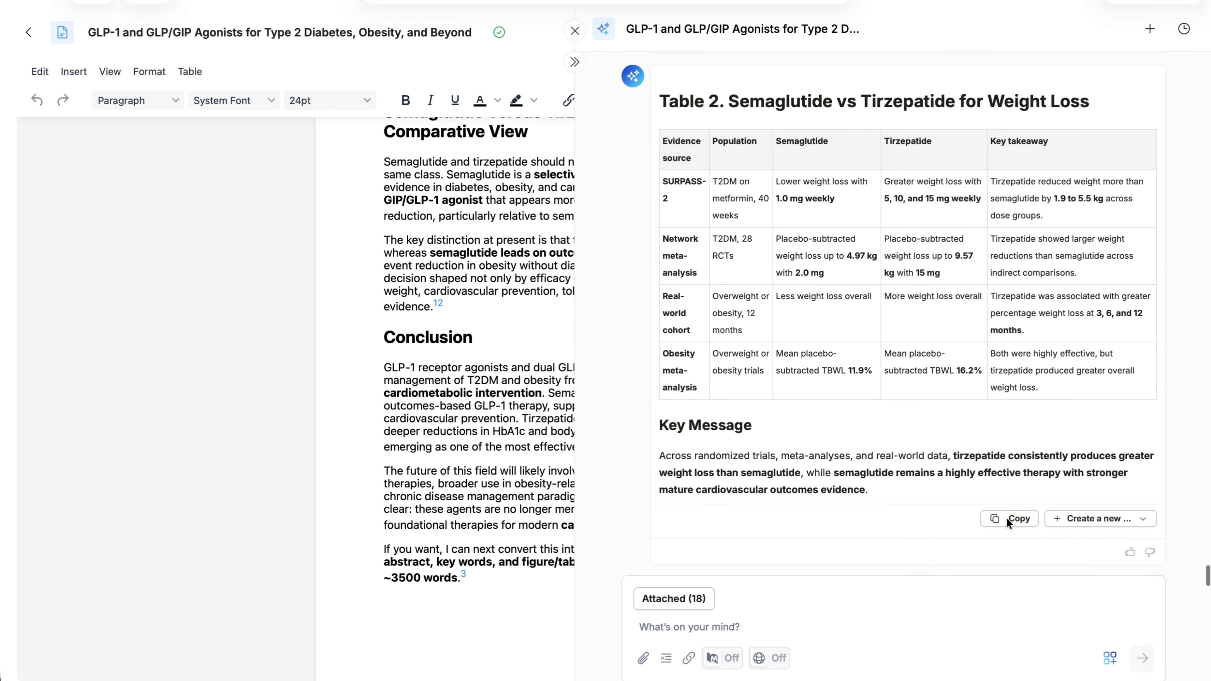
{"action": "left_click", "coordinate": [1012, 527]}
{"action": "left_click", "coordinate": [384, 524]}
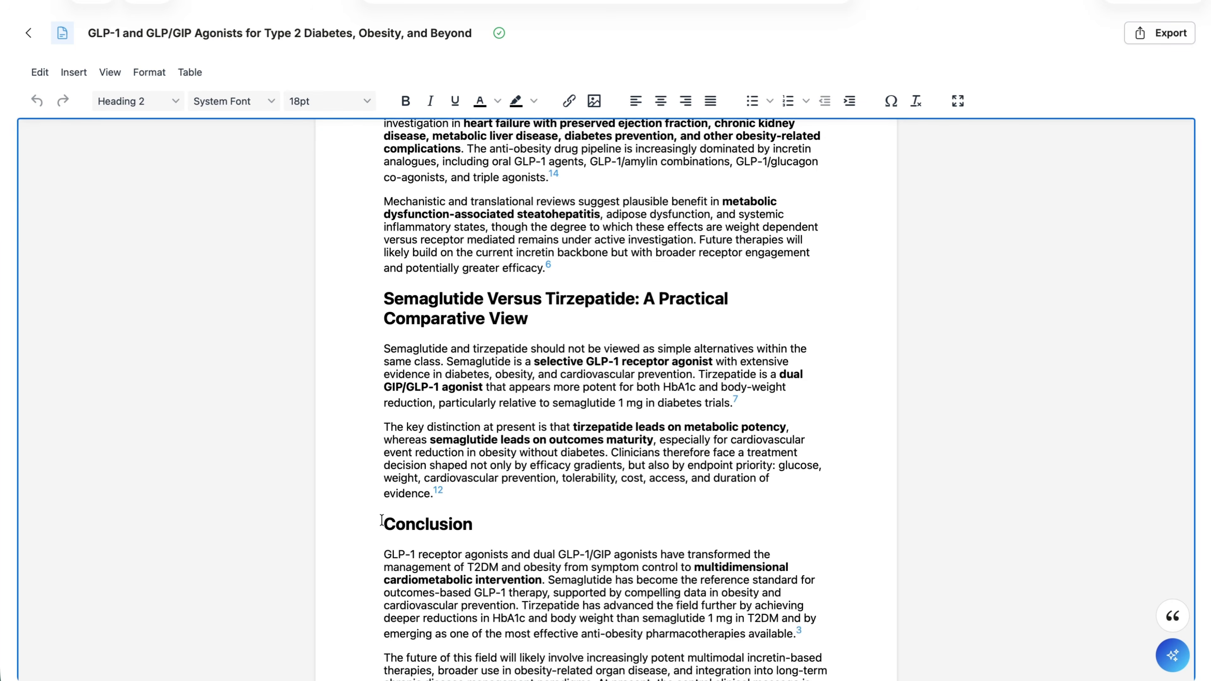
{"action": "key", "text": "Return"}
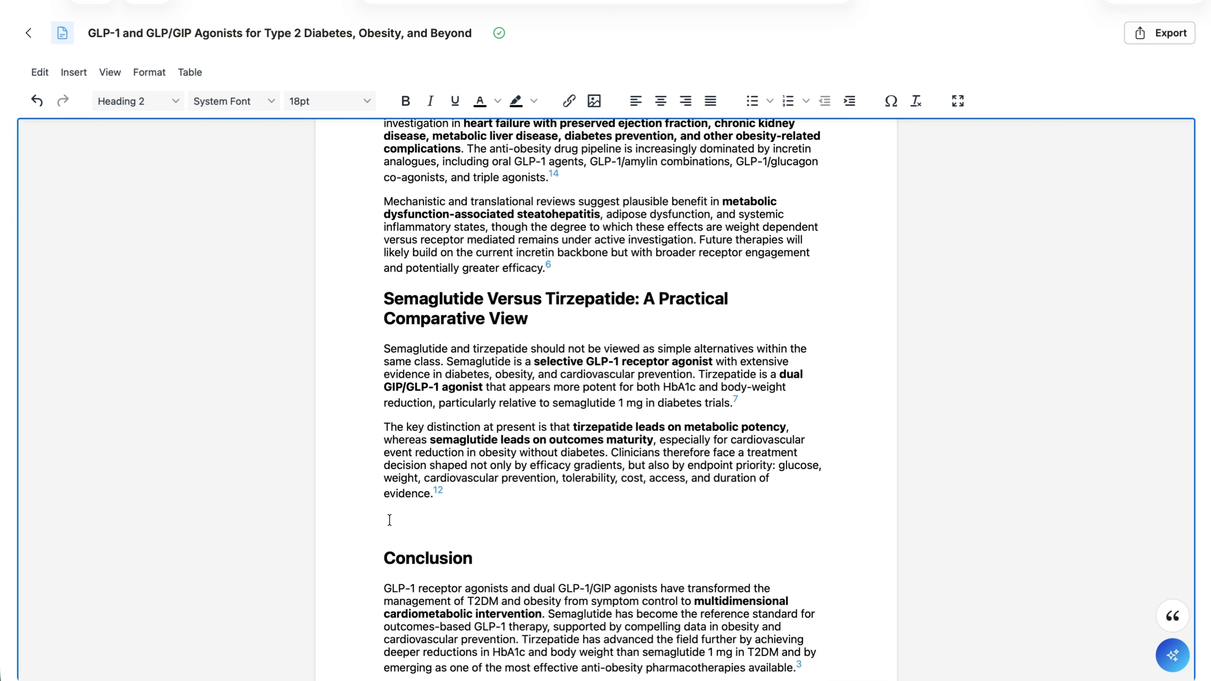
{"action": "key", "text": "ctrl+v"}
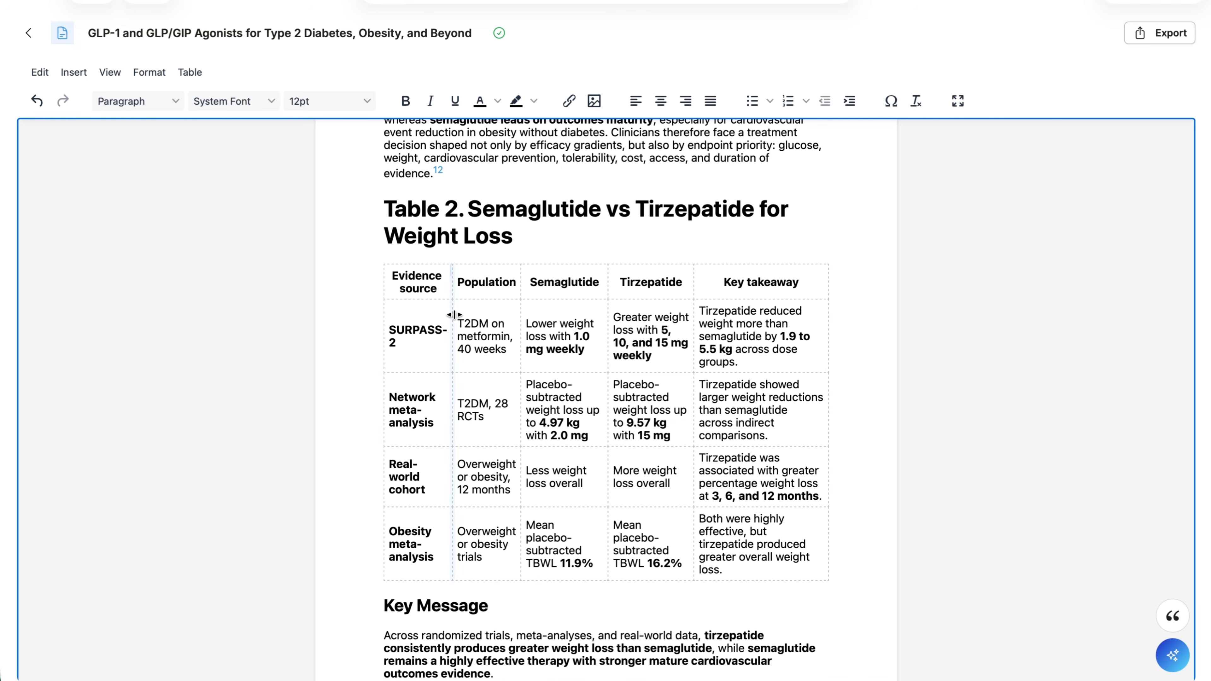
Widen the Evidence source column of Table 2 in the document so SURPASS-2 fits on one line
{"action": "left_click_drag", "start_coordinate": [453, 314], "coordinate": [464, 315]}
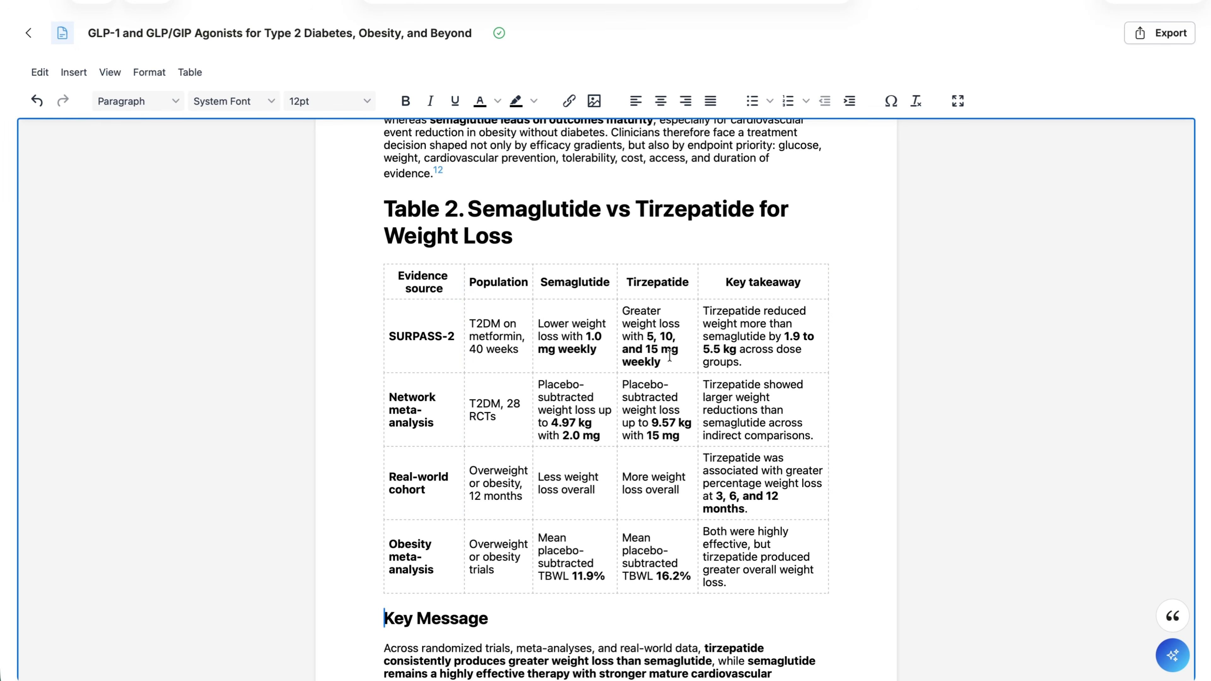
{"action": "left_click", "coordinate": [500, 414]}
{"action": "left_click", "coordinate": [434, 420]}
{"action": "left_click", "coordinate": [513, 349]}
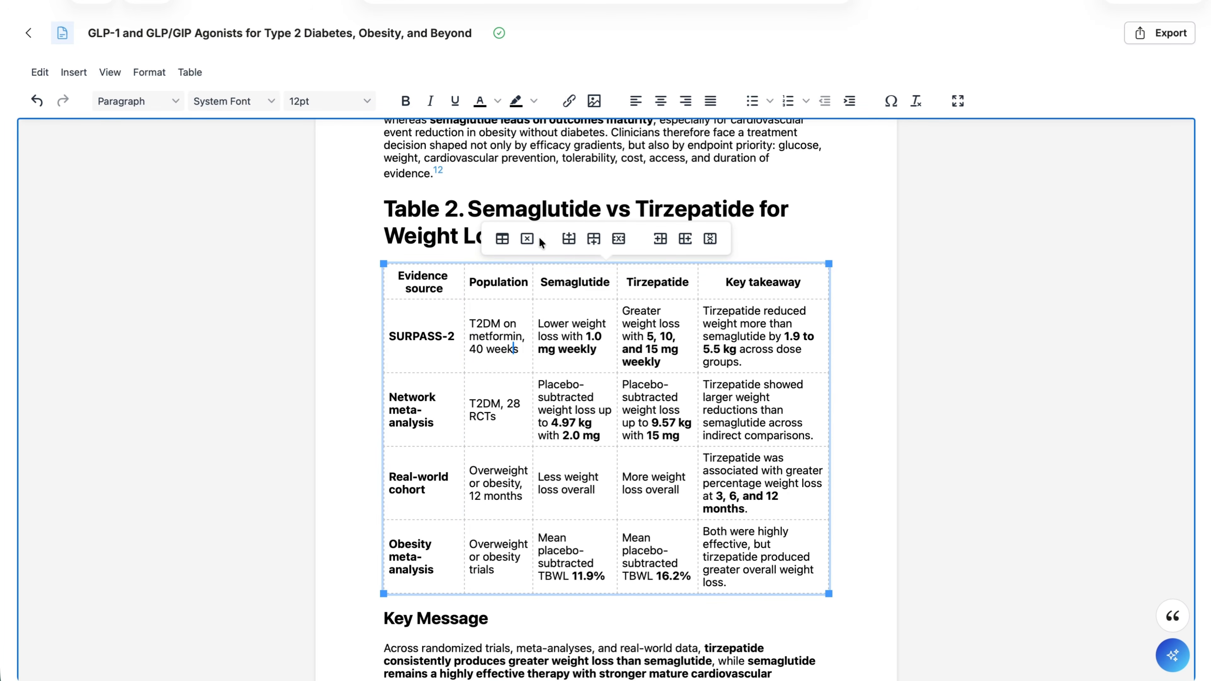
{"action": "left_click", "coordinate": [857, 323]}
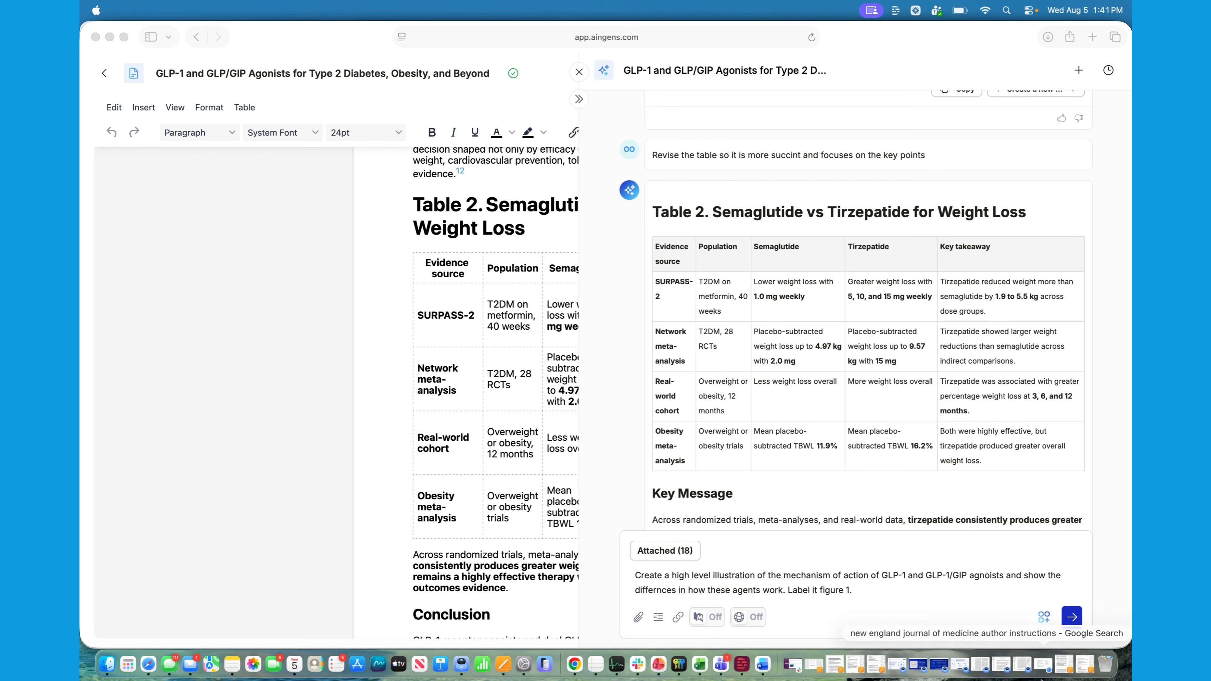
Request a high-level illustration of the GLP-1 and GLP-1/GIP agonist mechanisms and their differences, labelled figure 1, and view it
{"action": "left_click", "coordinate": [1073, 619]}
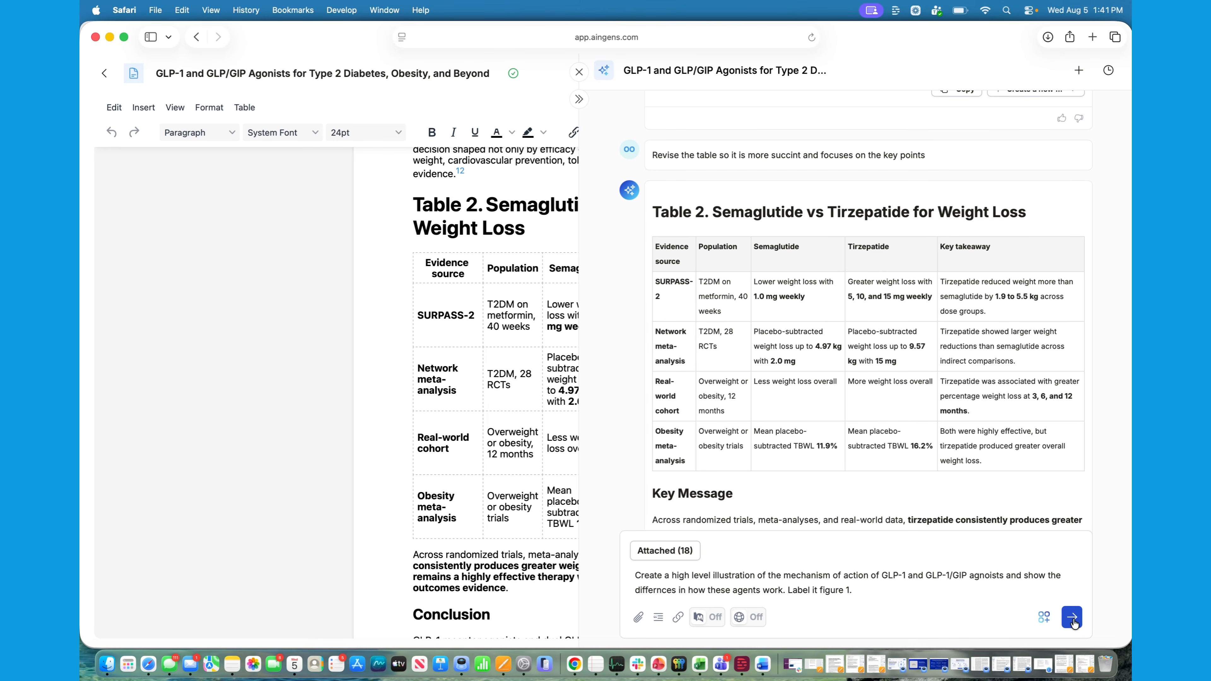
{"action": "left_click", "coordinate": [1072, 618]}
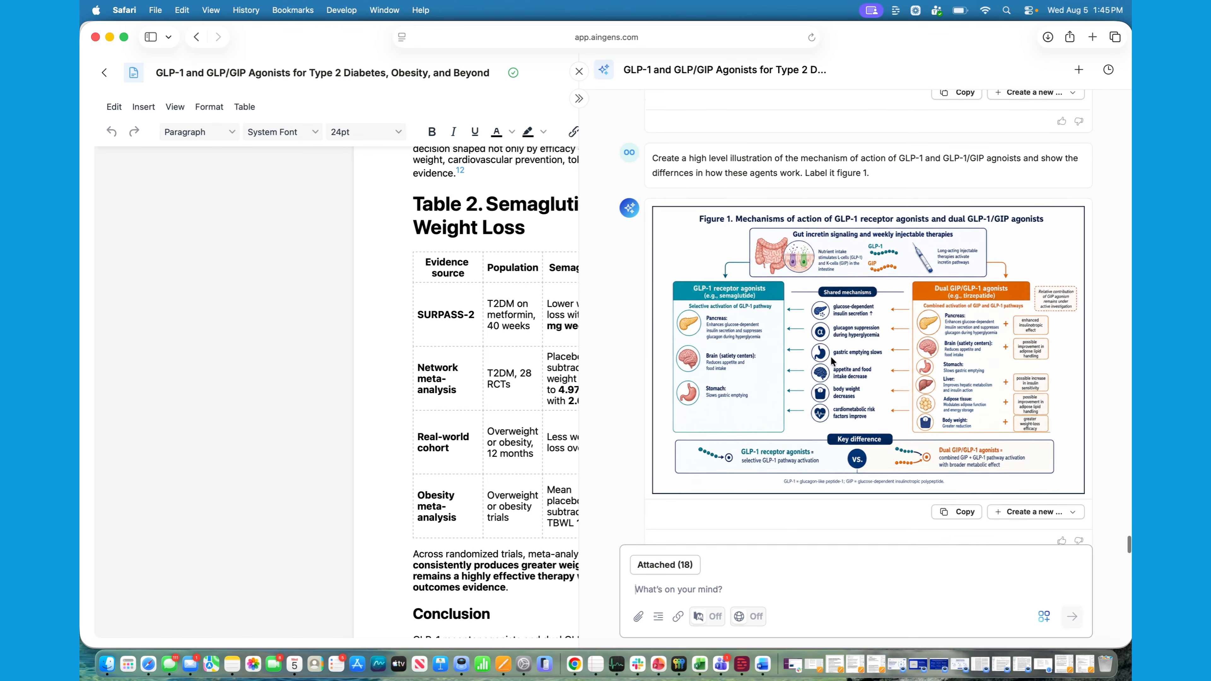
{"action": "scroll", "coordinate": [832, 362], "scroll_direction": "down", "scroll_amount": 3}
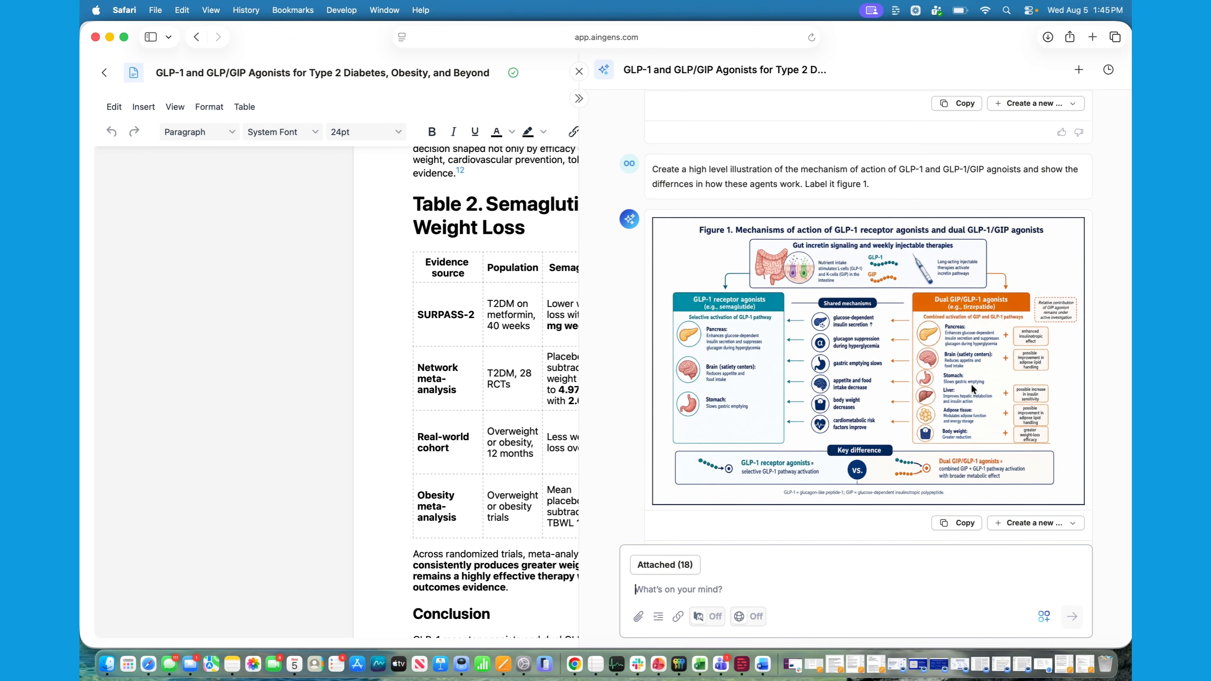
Copy the generated Figure 1 and paste it into the document just before the Dual GIP/GLP-1 receptor agonism heading
{"action": "scroll", "coordinate": [971, 385], "scroll_direction": "down", "scroll_amount": 1}
{"action": "left_click", "coordinate": [963, 499]}
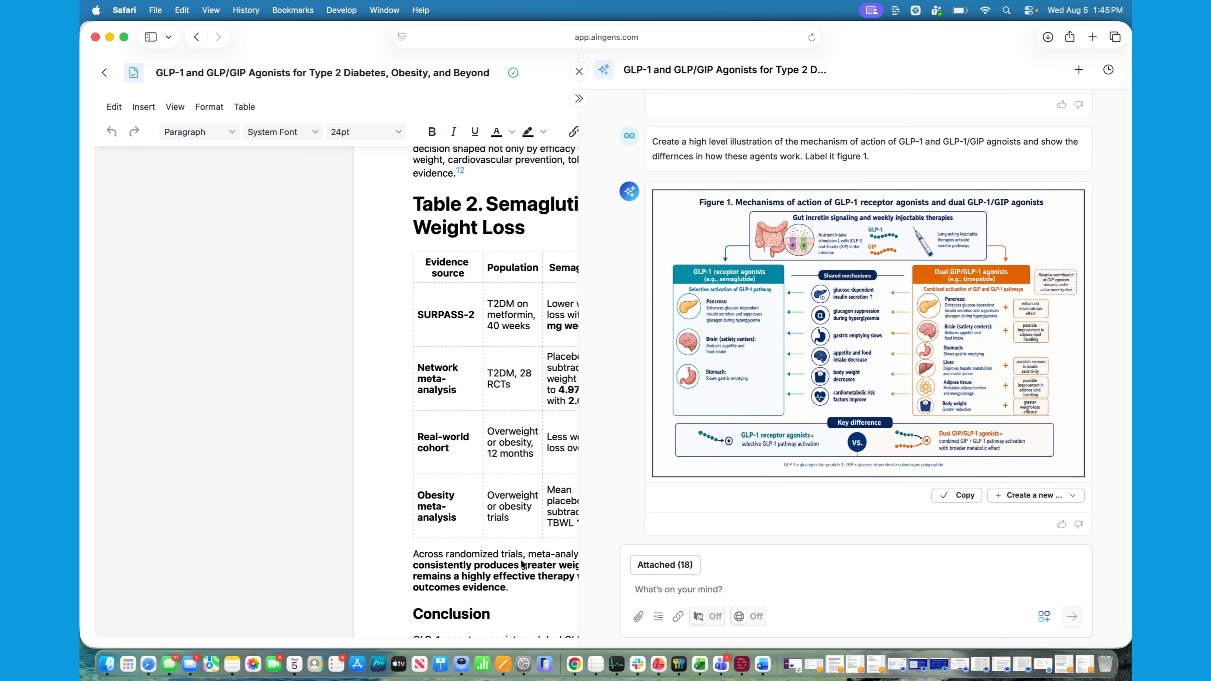
{"action": "left_click", "coordinate": [488, 576]}
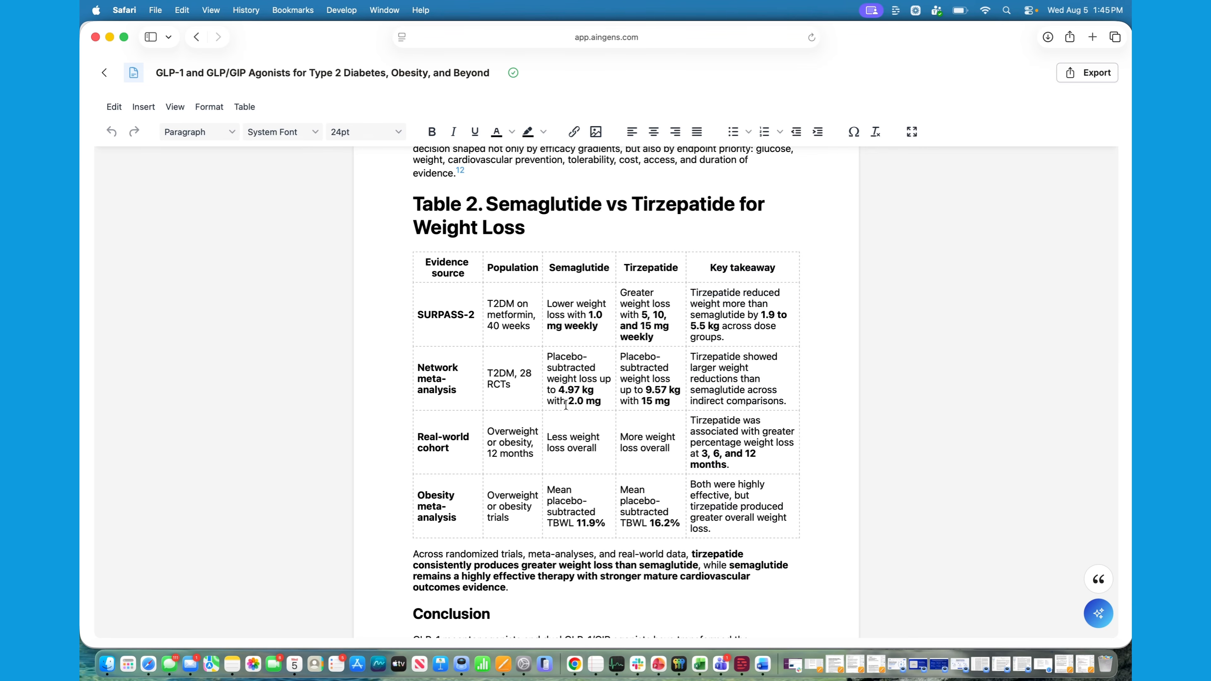
{"action": "scroll", "coordinate": [566, 405], "scroll_direction": "up", "scroll_amount": 5}
{"action": "scroll", "coordinate": [566, 405], "scroll_direction": "up", "scroll_amount": 10}
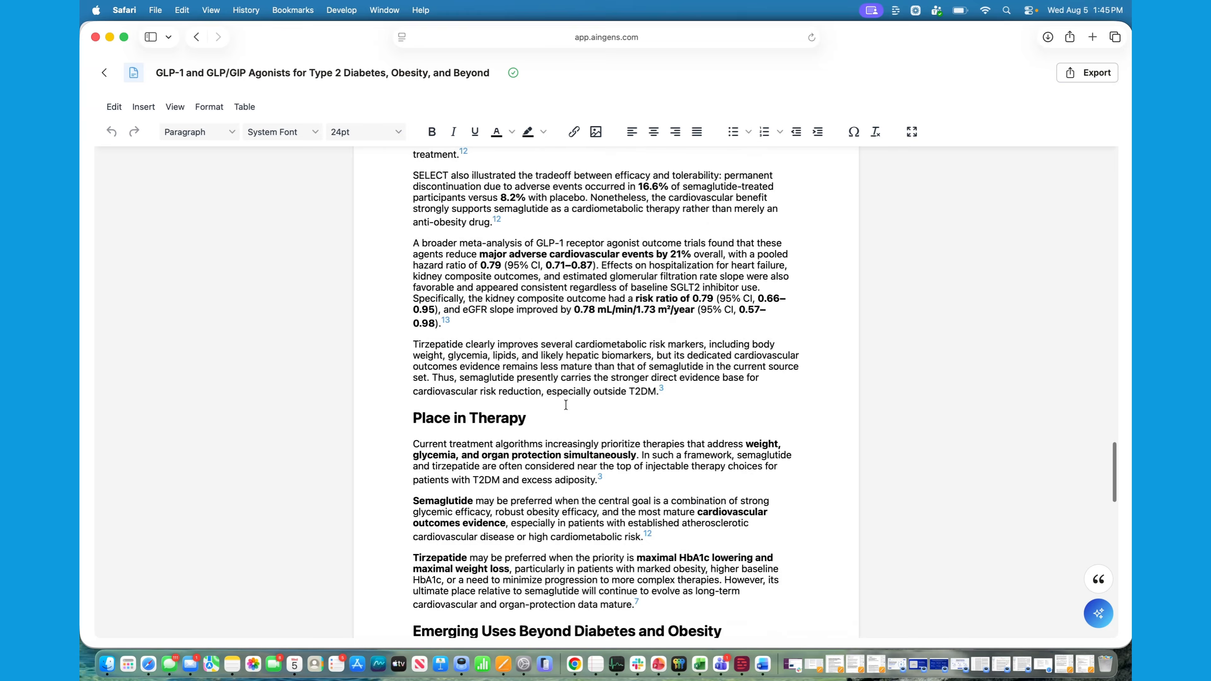
{"action": "left_click", "coordinate": [418, 363]}
{"action": "key", "text": "super+v"}
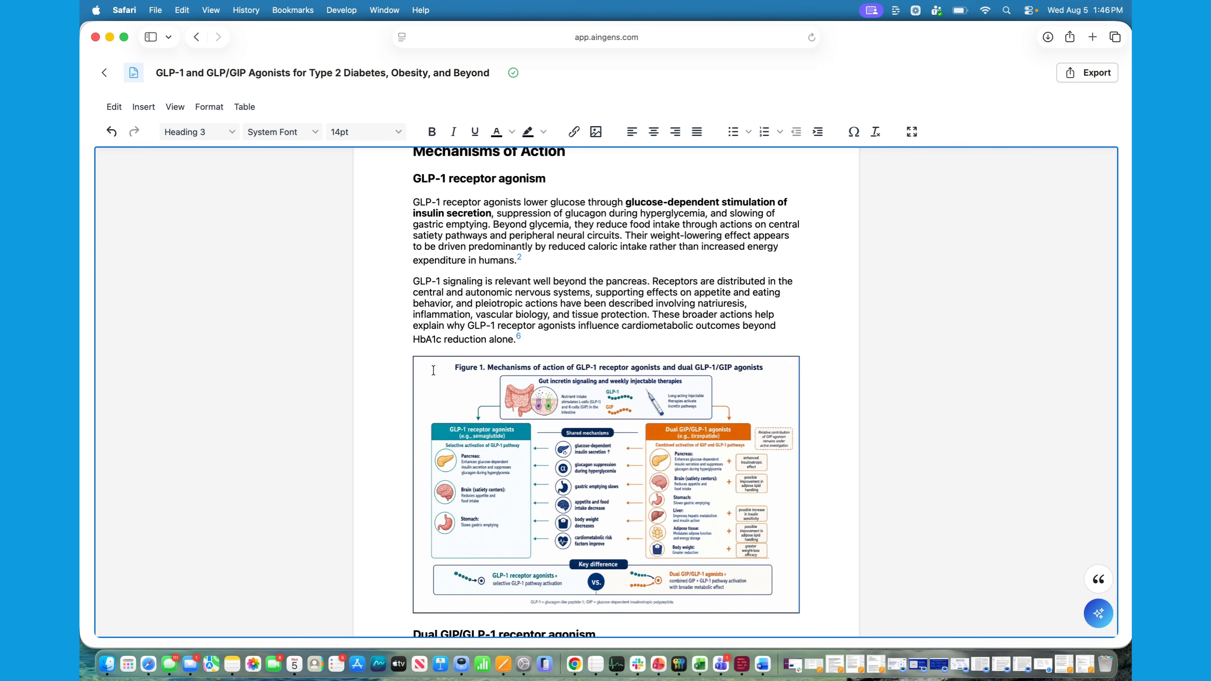
Delete the empty line above the Efficacy in Type 2 Diabetes heading
{"action": "scroll", "coordinate": [832, 469], "scroll_direction": "down", "scroll_amount": 2}
{"action": "scroll", "coordinate": [832, 469], "scroll_direction": "down", "scroll_amount": 10}
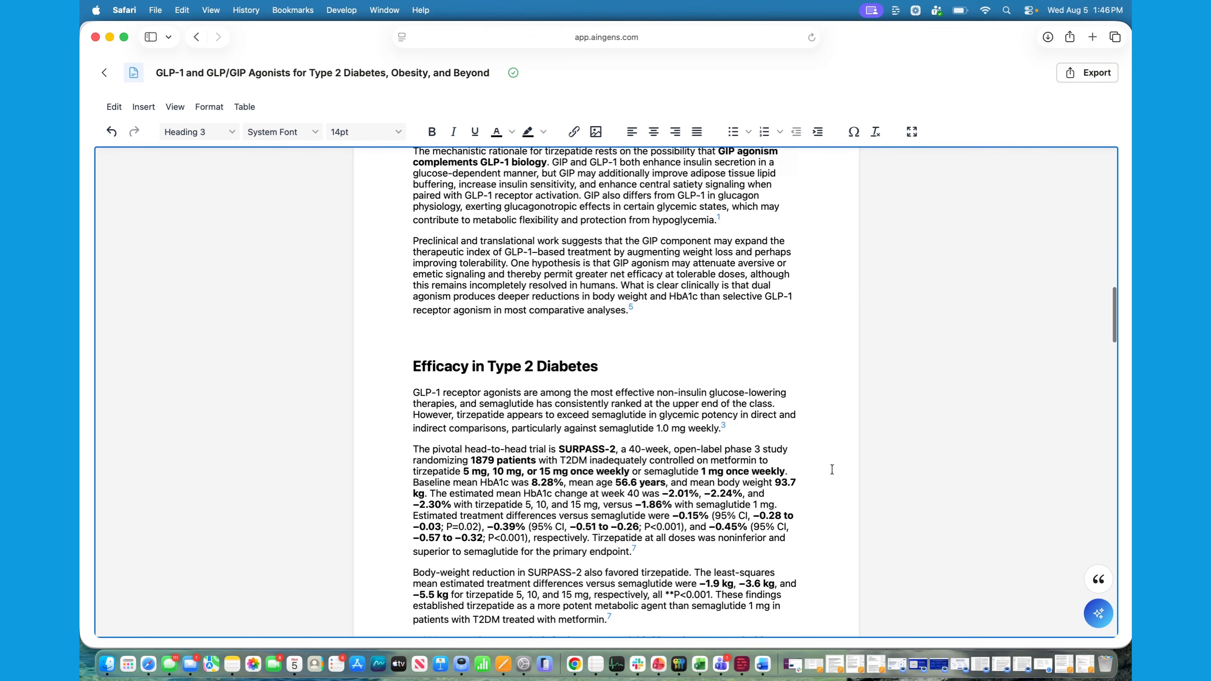
{"action": "scroll", "coordinate": [832, 469], "scroll_direction": "up", "scroll_amount": 2}
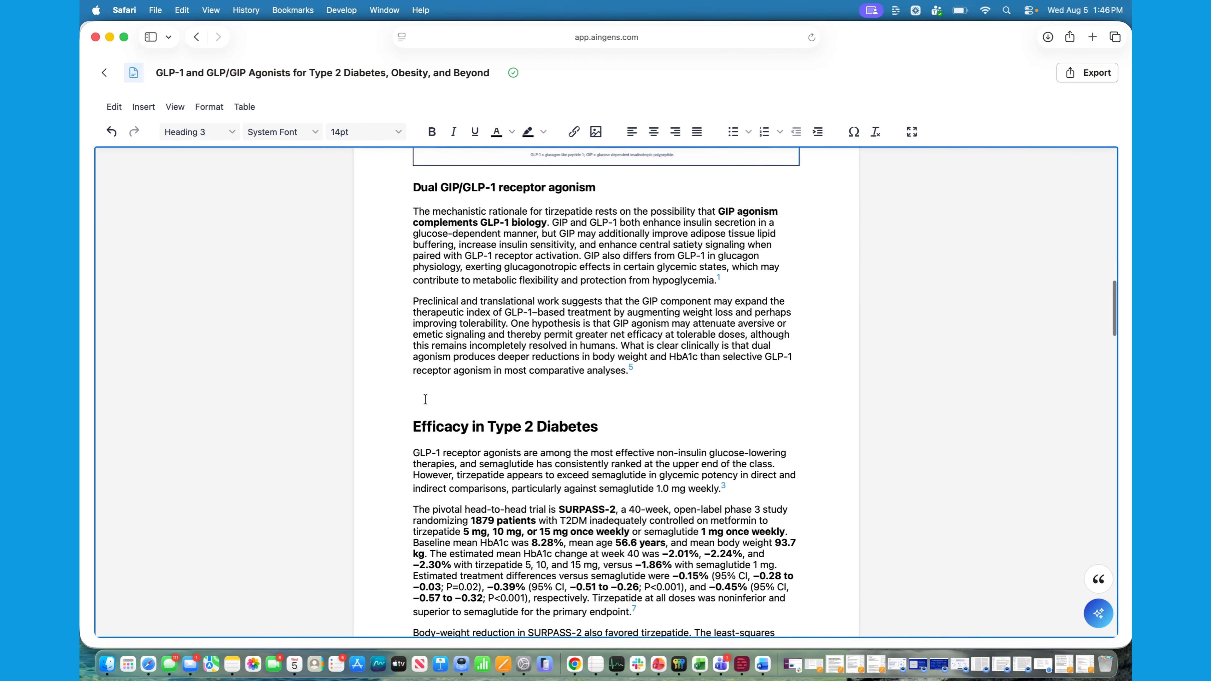
{"action": "key", "text": "BackSpace"}
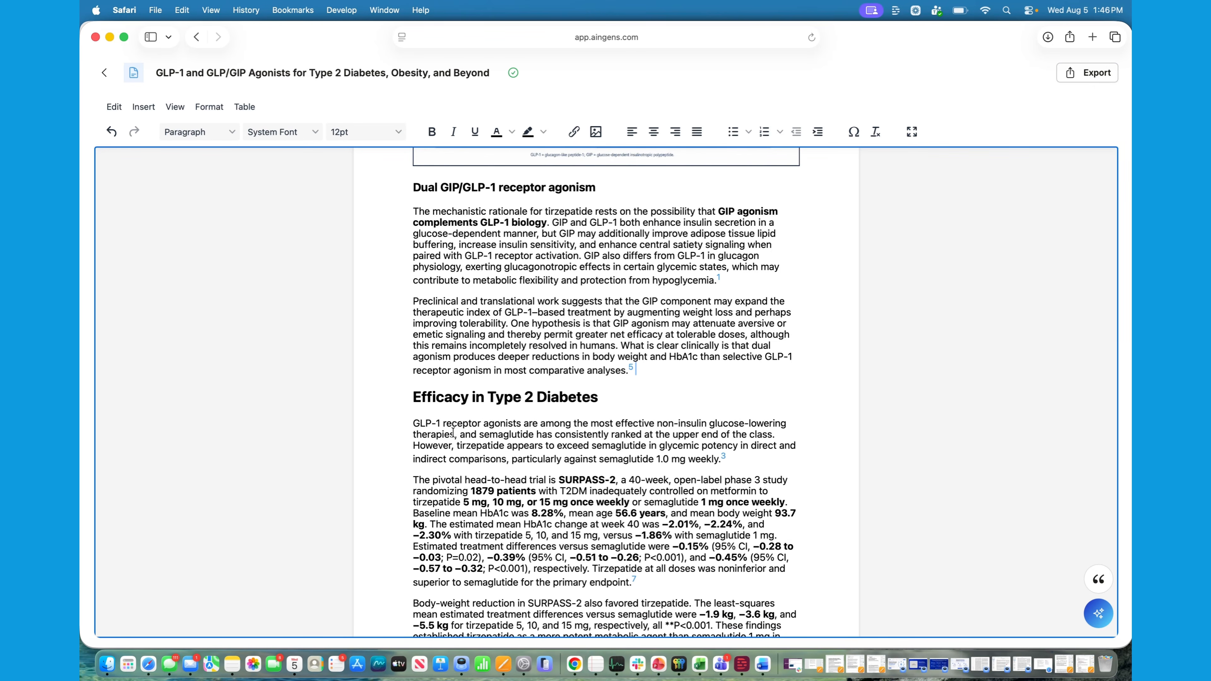
Review the article's text around Figure 1, from the type 2 diabetes efficacy section back to the incretin physiology section
{"action": "scroll", "coordinate": [452, 432], "scroll_direction": "down", "scroll_amount": 6}
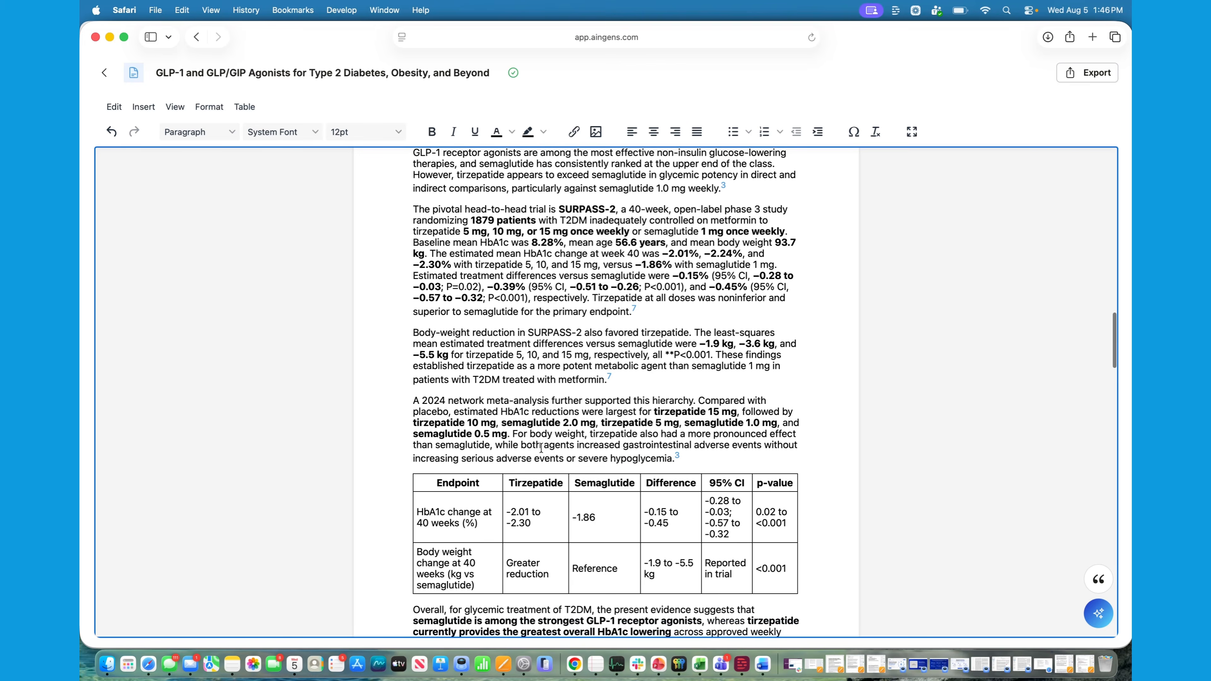
{"action": "scroll", "coordinate": [541, 448], "scroll_direction": "down", "scroll_amount": 2}
{"action": "scroll", "coordinate": [541, 447], "scroll_direction": "up", "scroll_amount": 5}
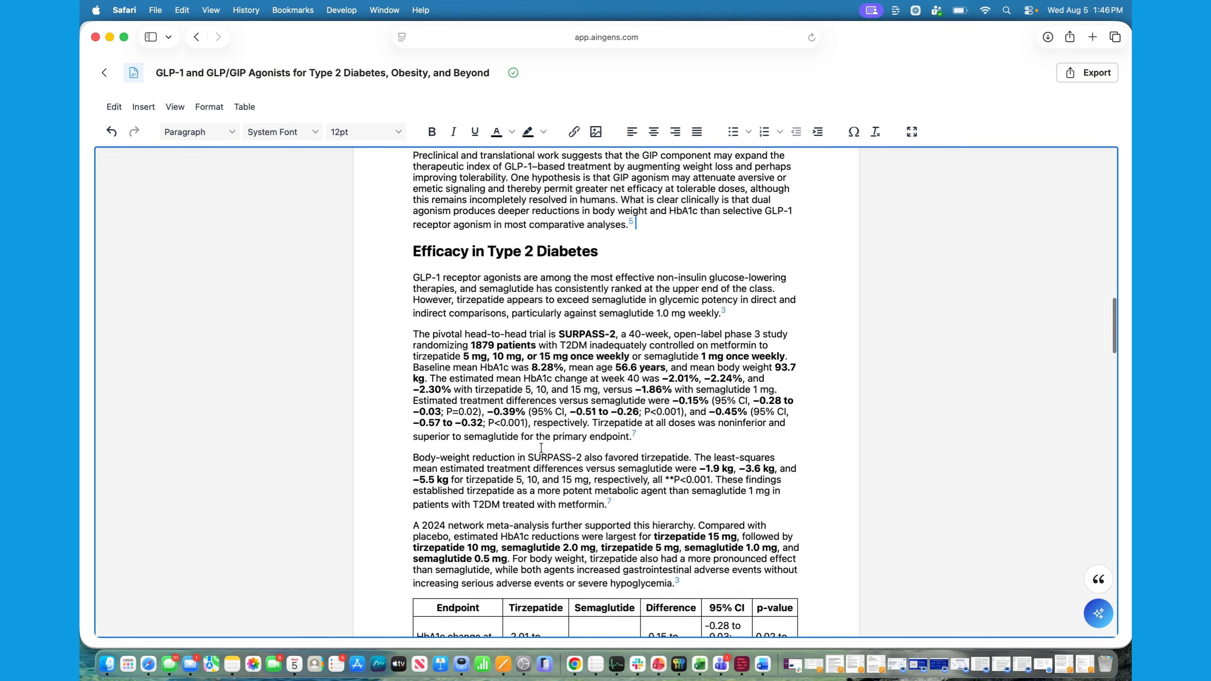
{"action": "scroll", "coordinate": [541, 449], "scroll_direction": "up", "scroll_amount": 4}
{"action": "scroll", "coordinate": [700, 466], "scroll_direction": "up", "scroll_amount": 2}
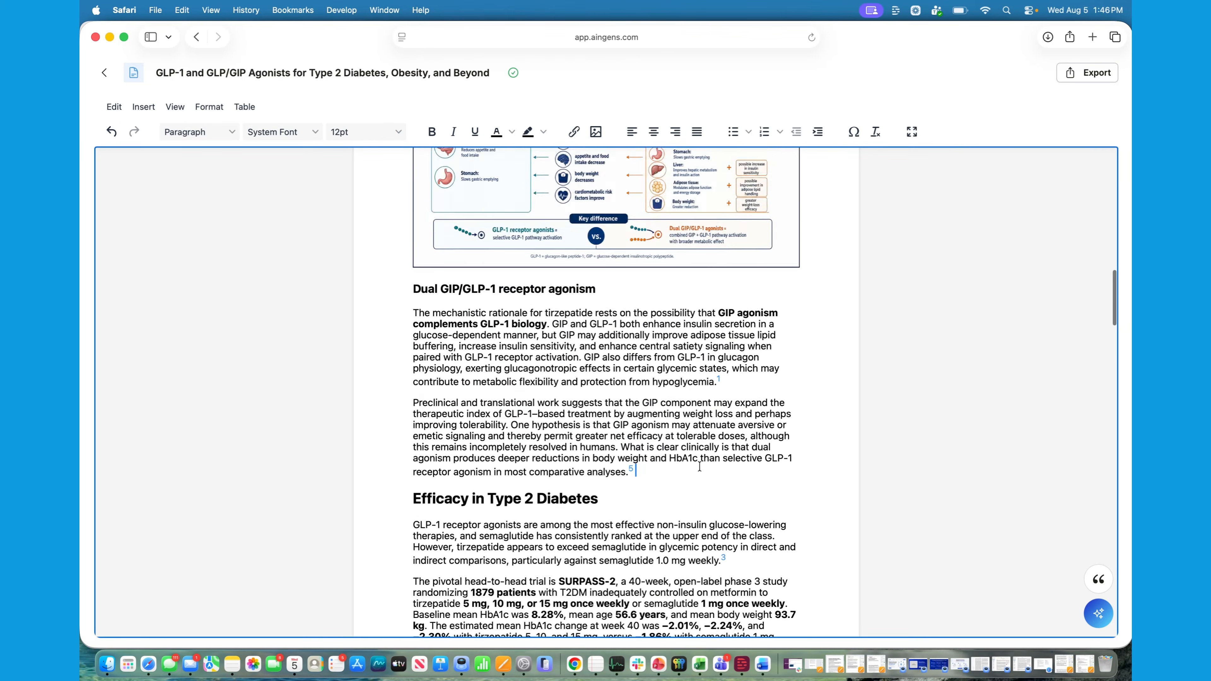
{"action": "scroll", "coordinate": [700, 466], "scroll_direction": "up", "scroll_amount": 12}
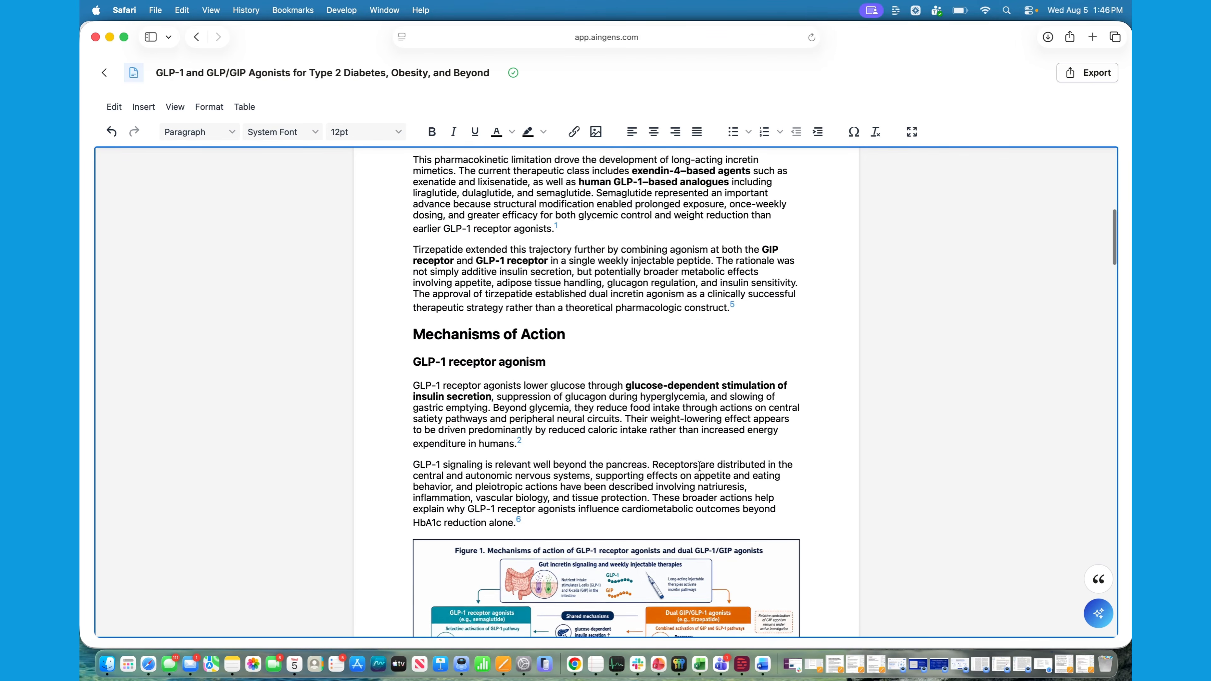
{"action": "scroll", "coordinate": [699, 467], "scroll_direction": "up", "scroll_amount": 2}
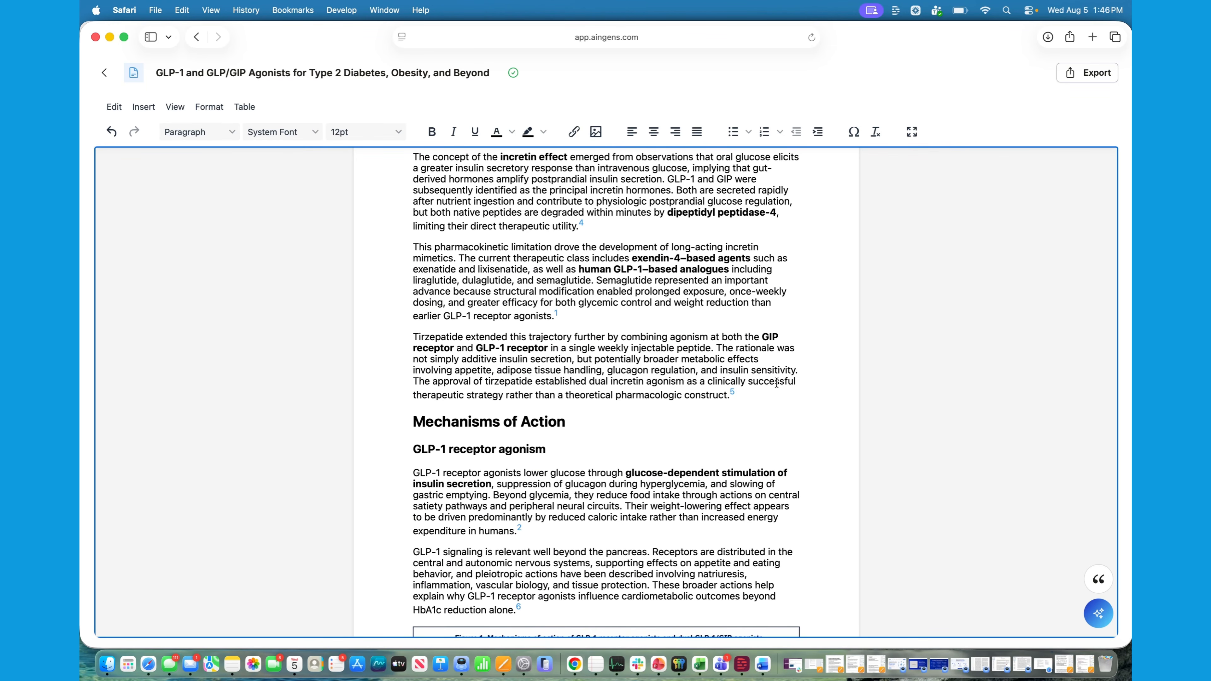
{"action": "scroll", "coordinate": [644, 407], "scroll_direction": "up", "scroll_amount": 2}
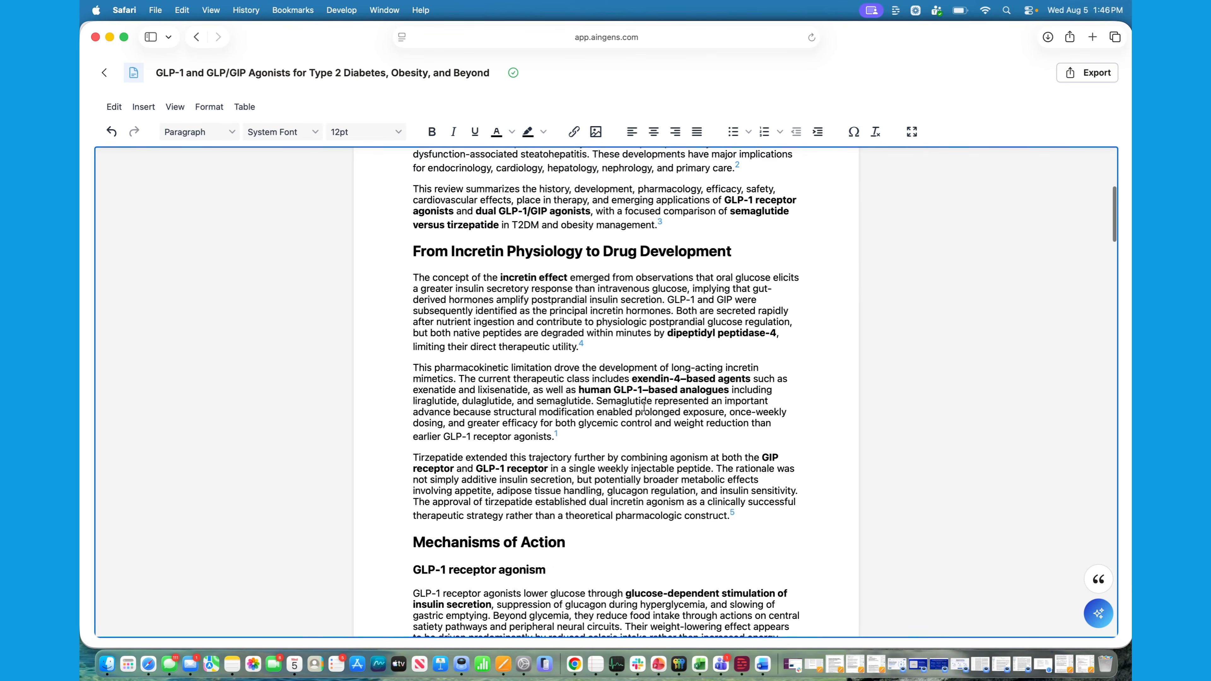
{"action": "scroll", "coordinate": [644, 407], "scroll_direction": "down", "scroll_amount": 2}
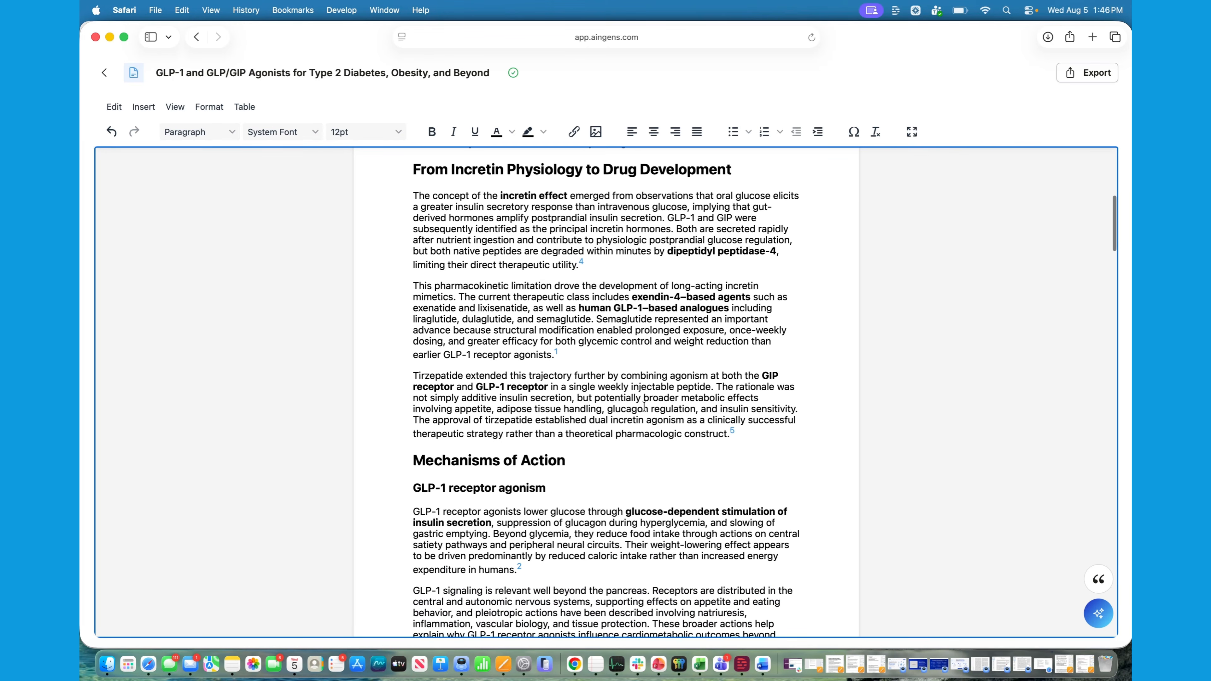
Remove the bold formatting from all three paragraphs of the Introduction
{"action": "left_click", "coordinate": [749, 420]}
{"action": "key", "text": "BackSpace"}
{"action": "scroll", "coordinate": [699, 438], "scroll_direction": "up", "scroll_amount": 10}
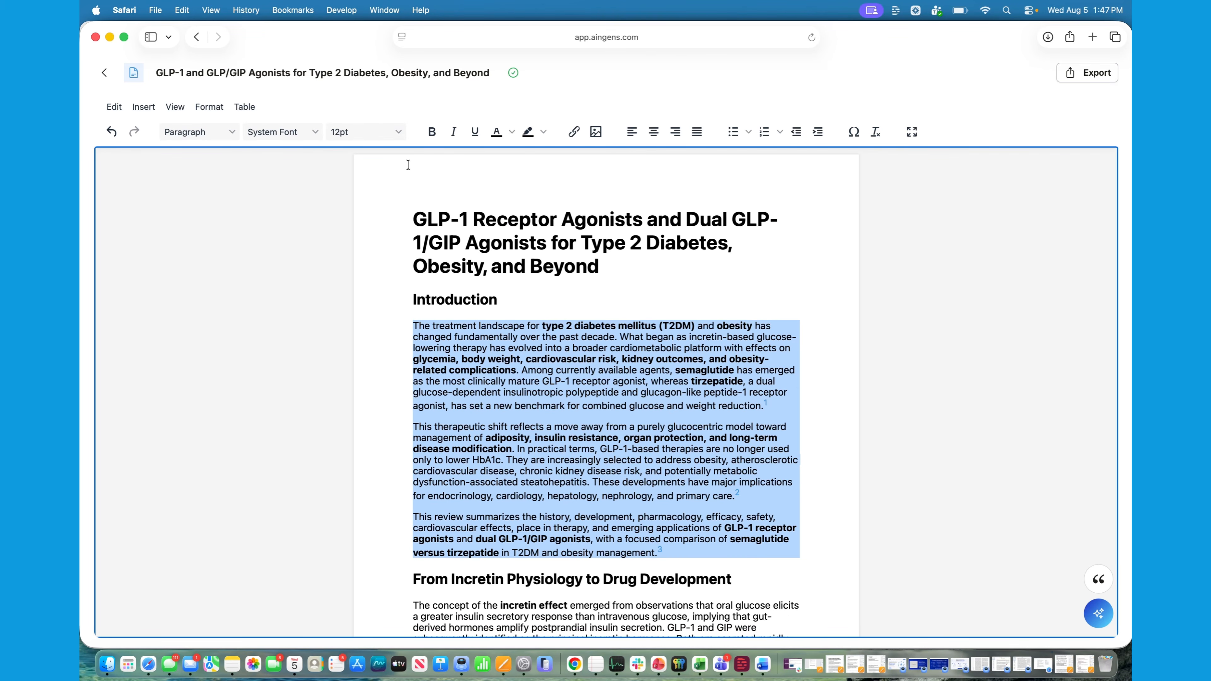
{"action": "left_click", "coordinate": [432, 132]}
{"action": "left_click", "coordinate": [432, 131]}
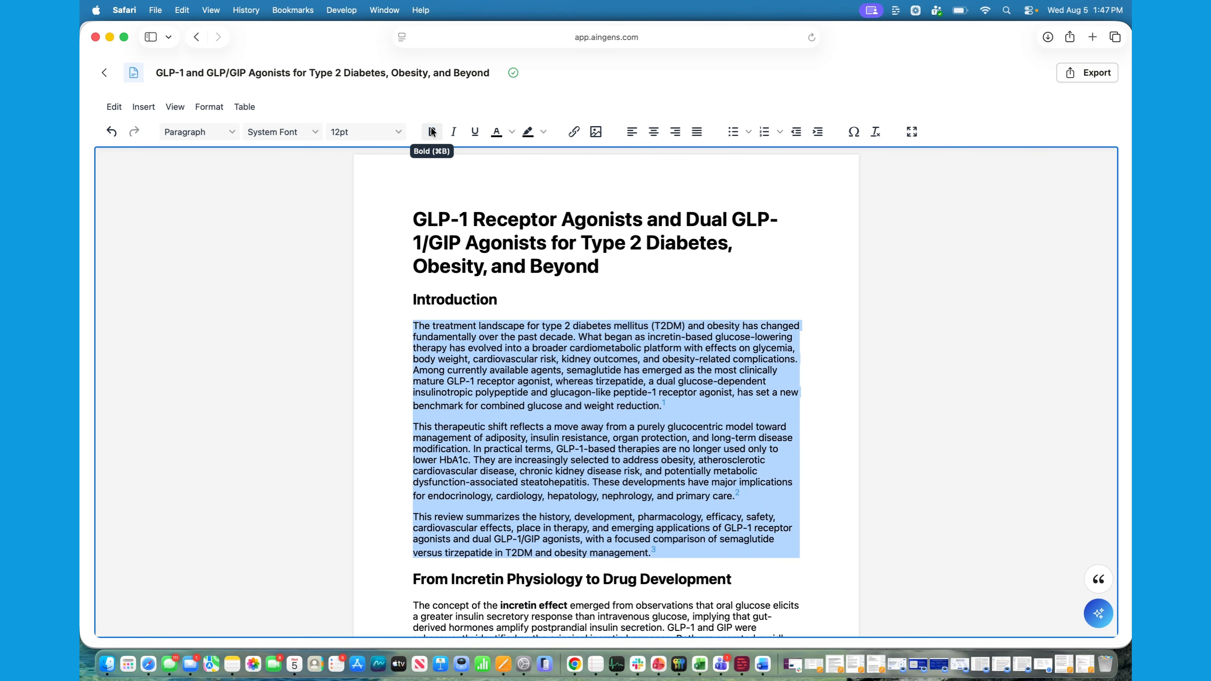
{"action": "left_click", "coordinate": [770, 539]}
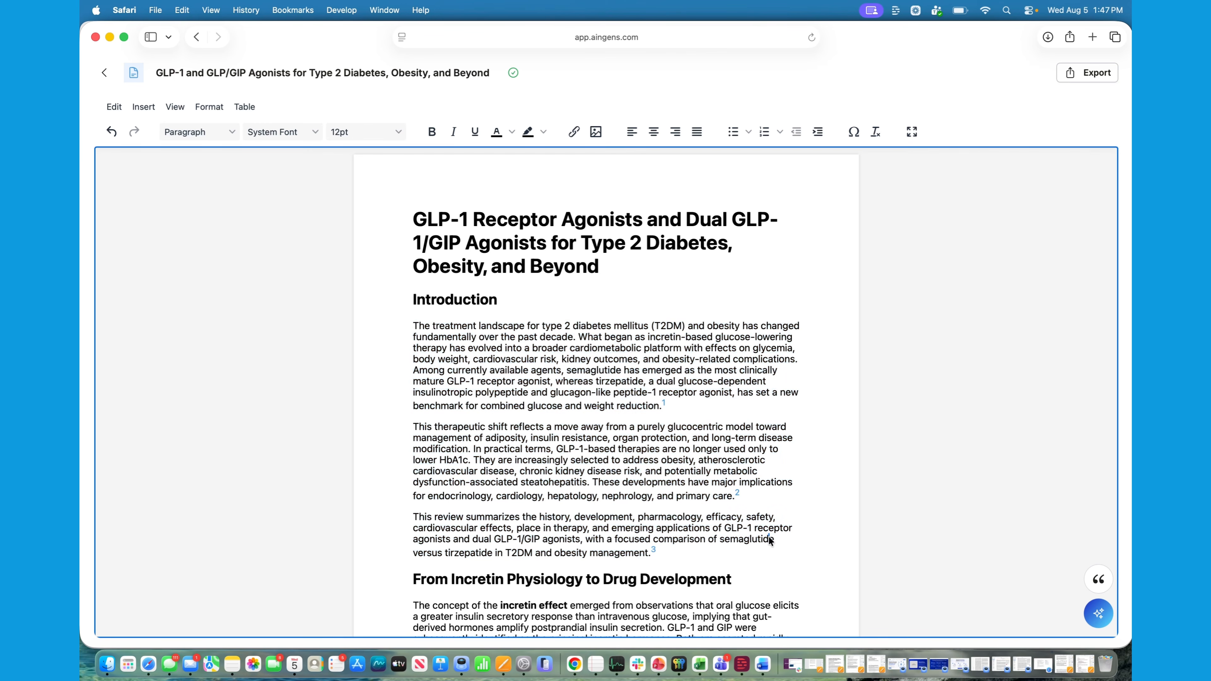
Open the document's citation manager and insert the bibliography in AMA 11 style at the end of the article
{"action": "scroll", "coordinate": [770, 539], "scroll_direction": "down", "scroll_amount": 5}
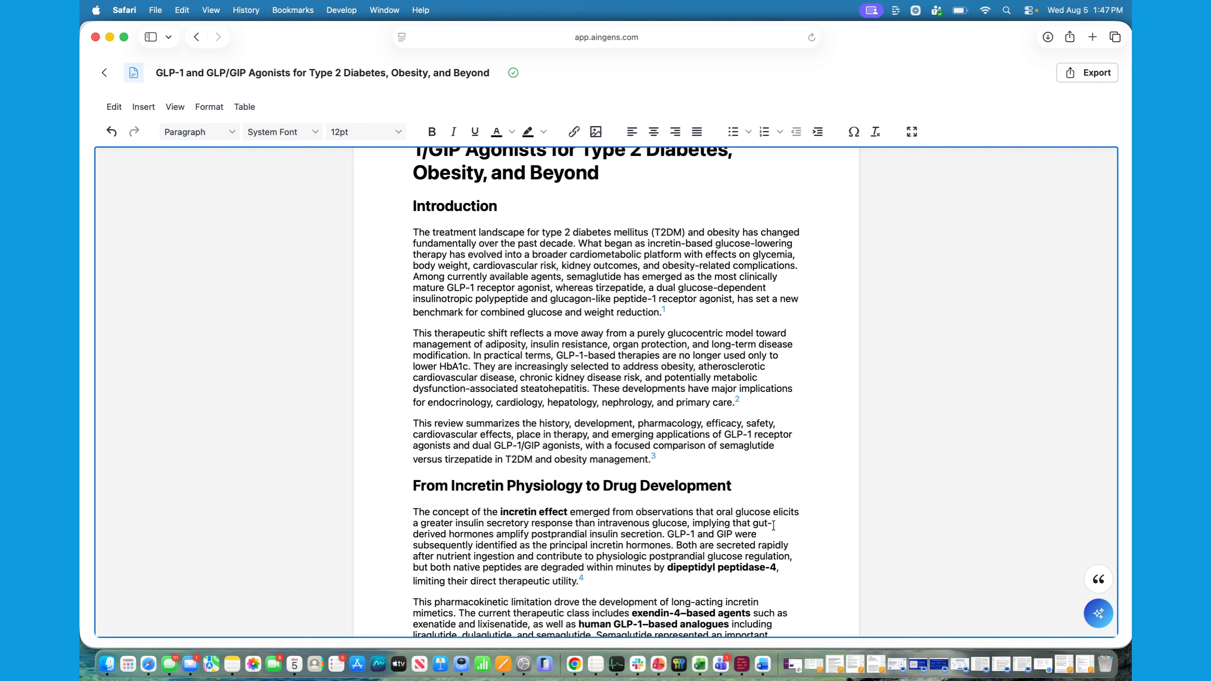
{"action": "scroll", "coordinate": [773, 525], "scroll_direction": "down", "scroll_amount": 20}
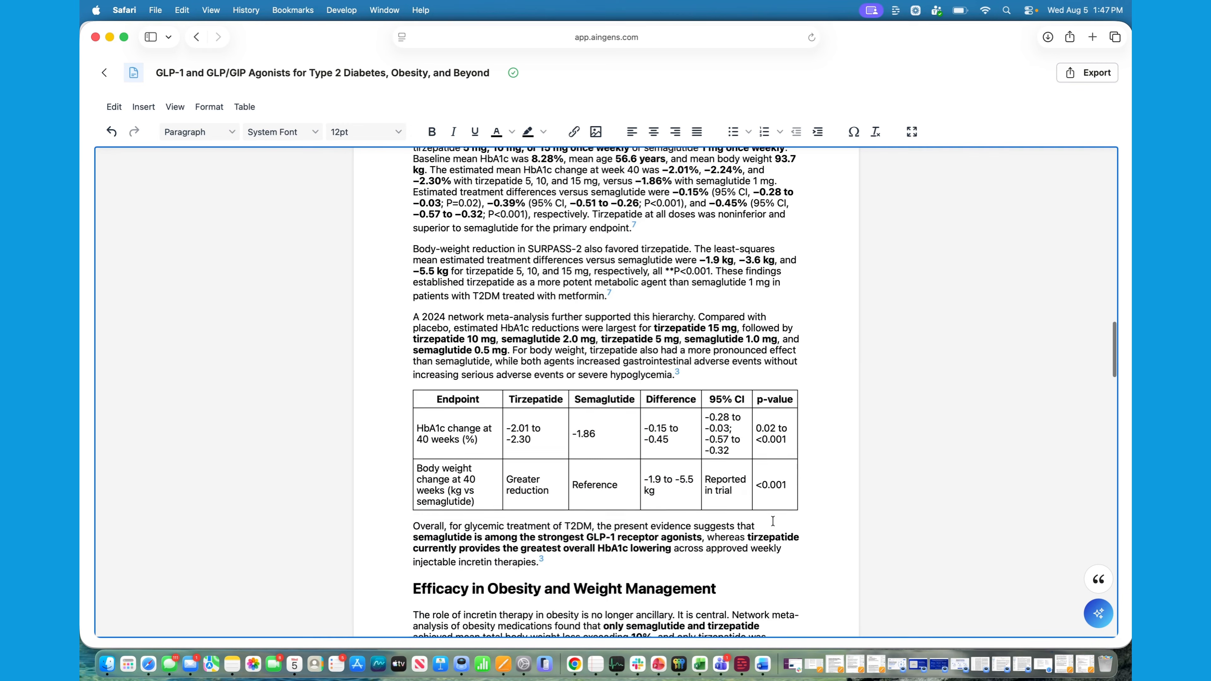
{"action": "scroll", "coordinate": [773, 521], "scroll_direction": "down", "scroll_amount": 15}
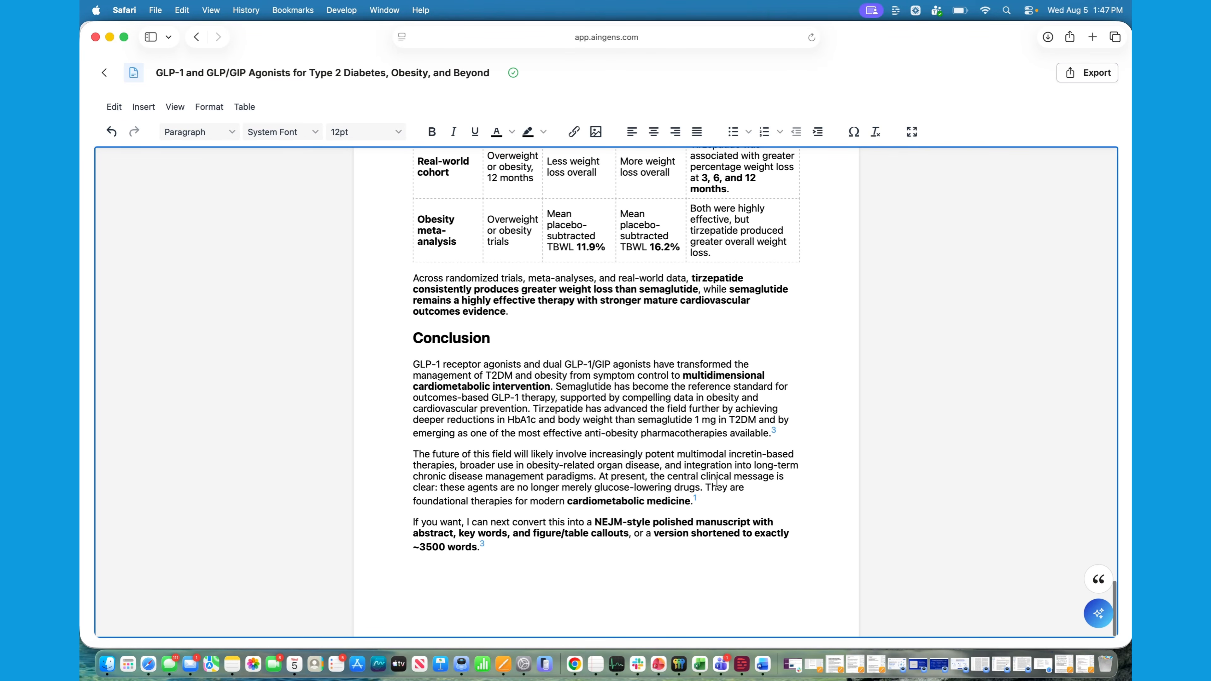
{"action": "left_click", "coordinate": [1104, 619]}
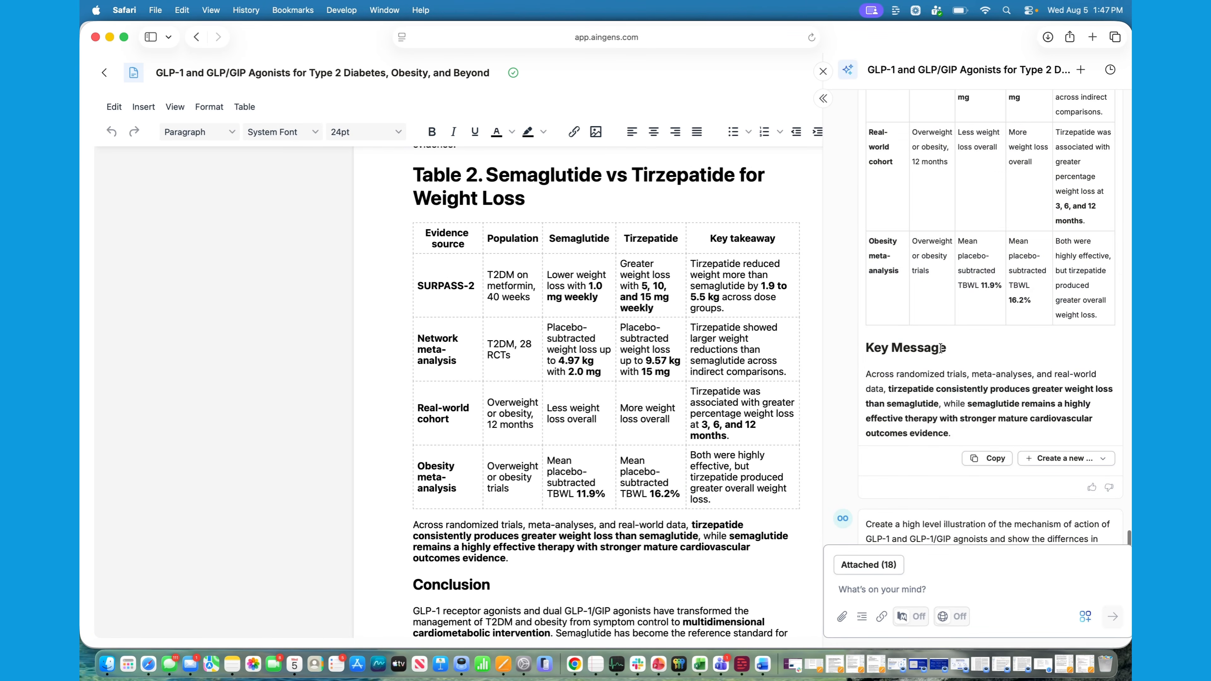
{"action": "left_click", "coordinate": [823, 71]}
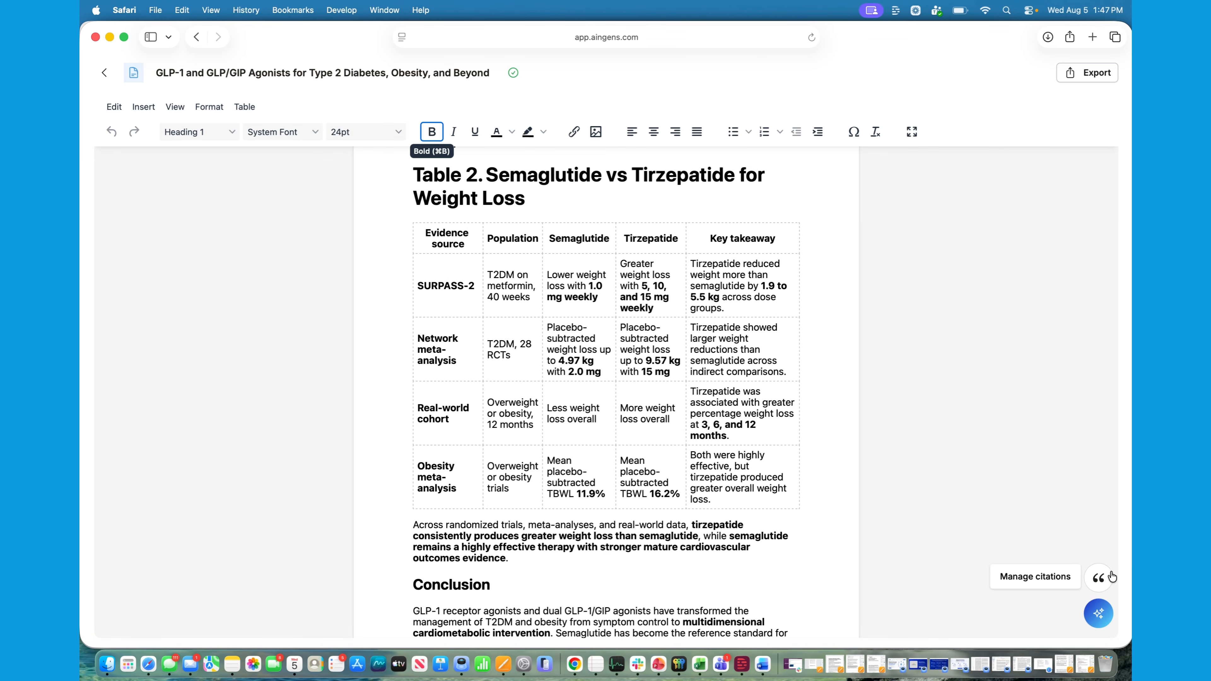
{"action": "left_click", "coordinate": [1104, 580]}
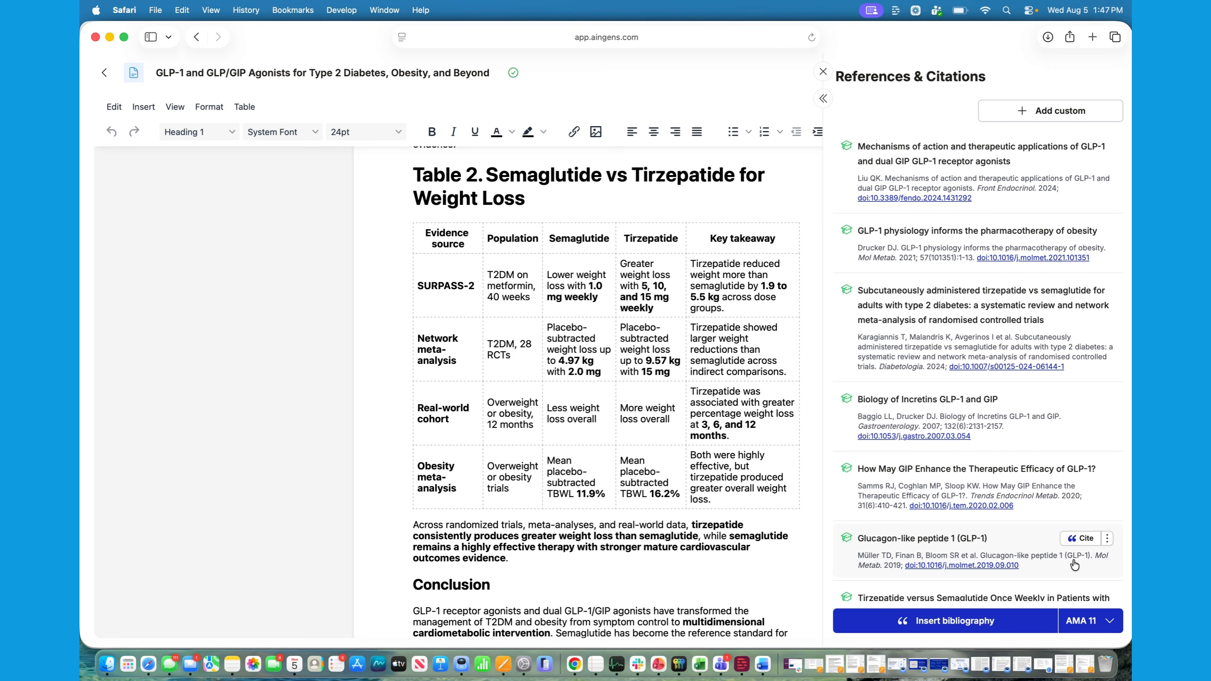
{"action": "left_click", "coordinate": [996, 623]}
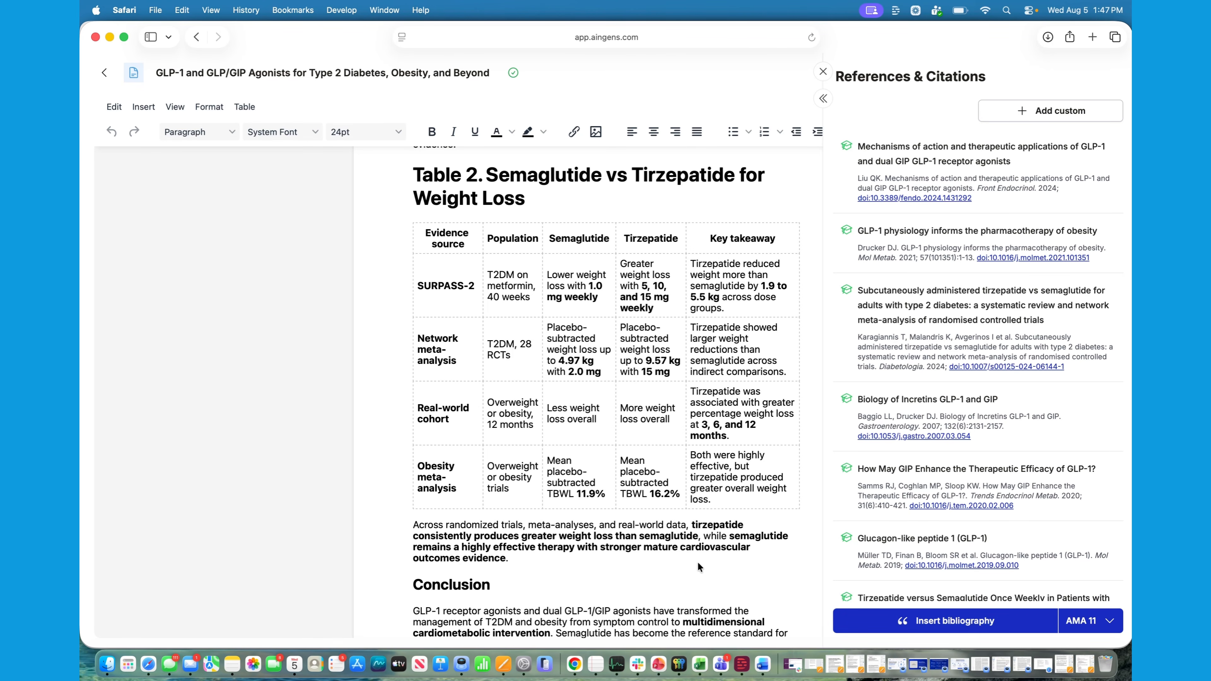
{"action": "left_click", "coordinate": [1111, 623]}
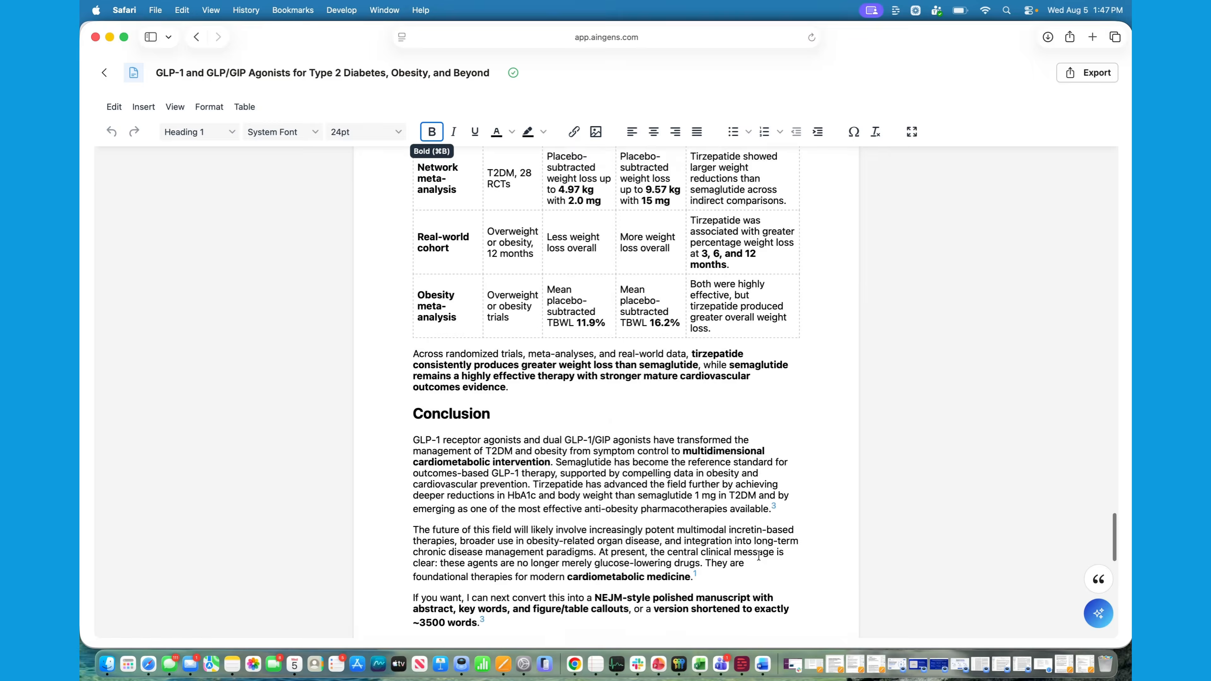
Examine the inserted References list and its DOI links below the Conclusion
{"action": "scroll", "coordinate": [761, 560], "scroll_direction": "down", "scroll_amount": 5}
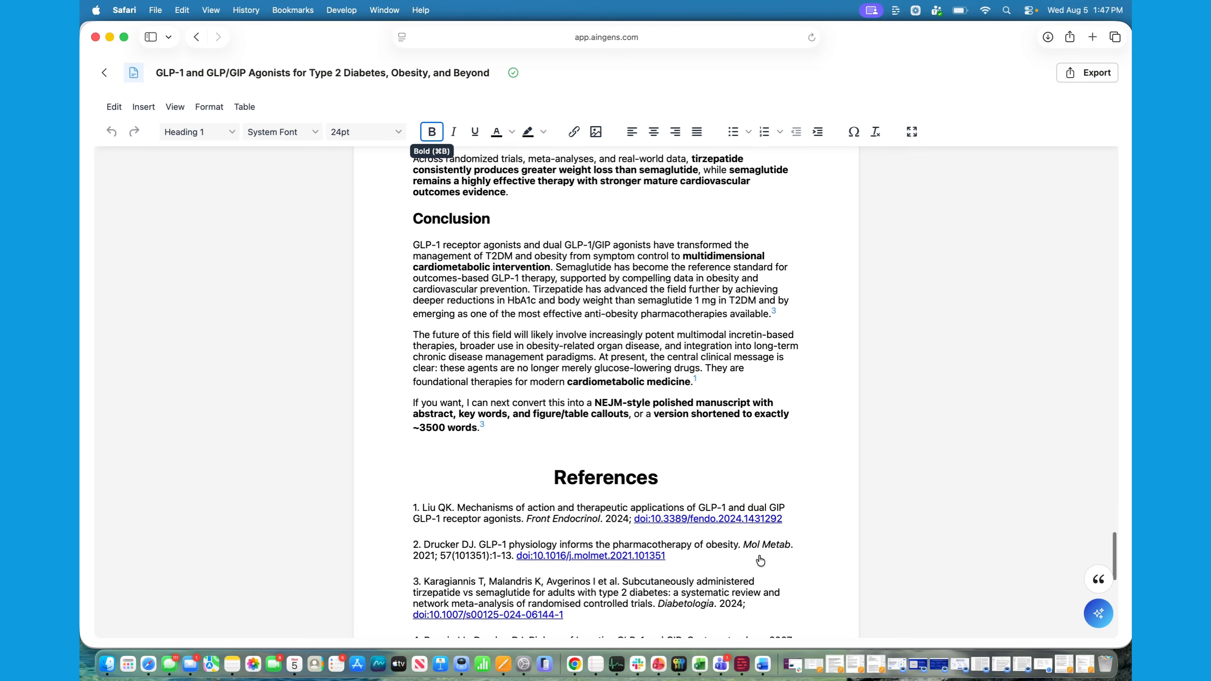
{"action": "scroll", "coordinate": [761, 561], "scroll_direction": "down", "scroll_amount": 3}
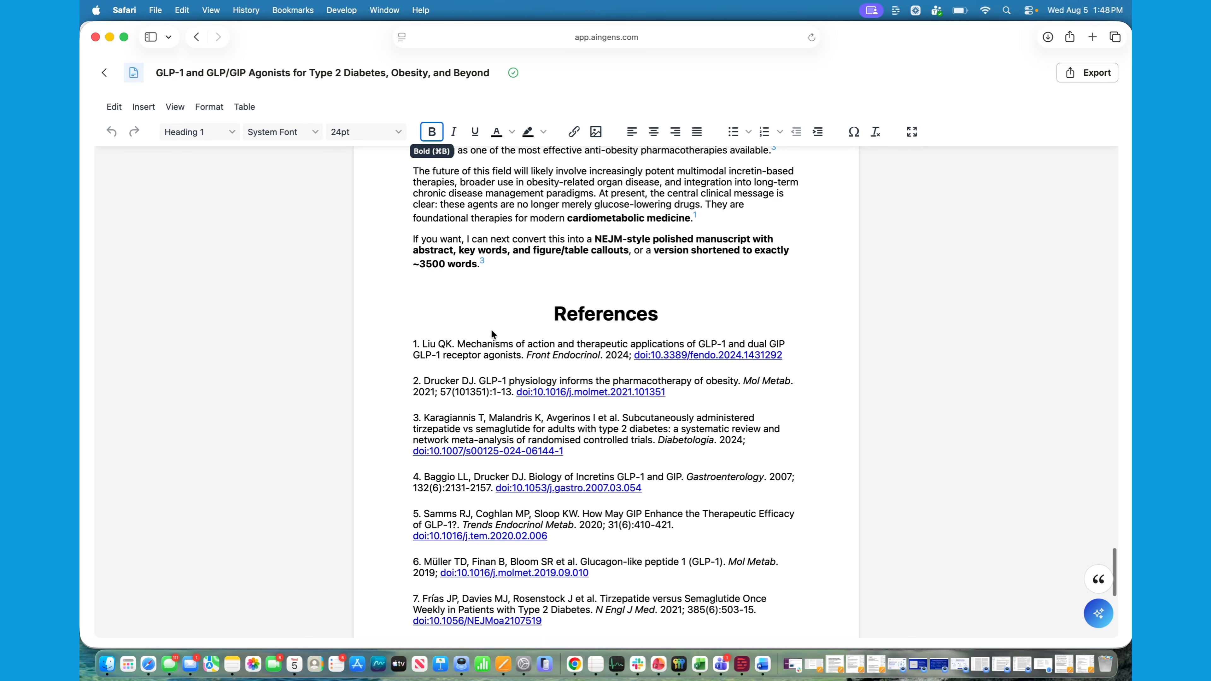
{"action": "scroll", "coordinate": [574, 561], "scroll_direction": "down", "scroll_amount": 4}
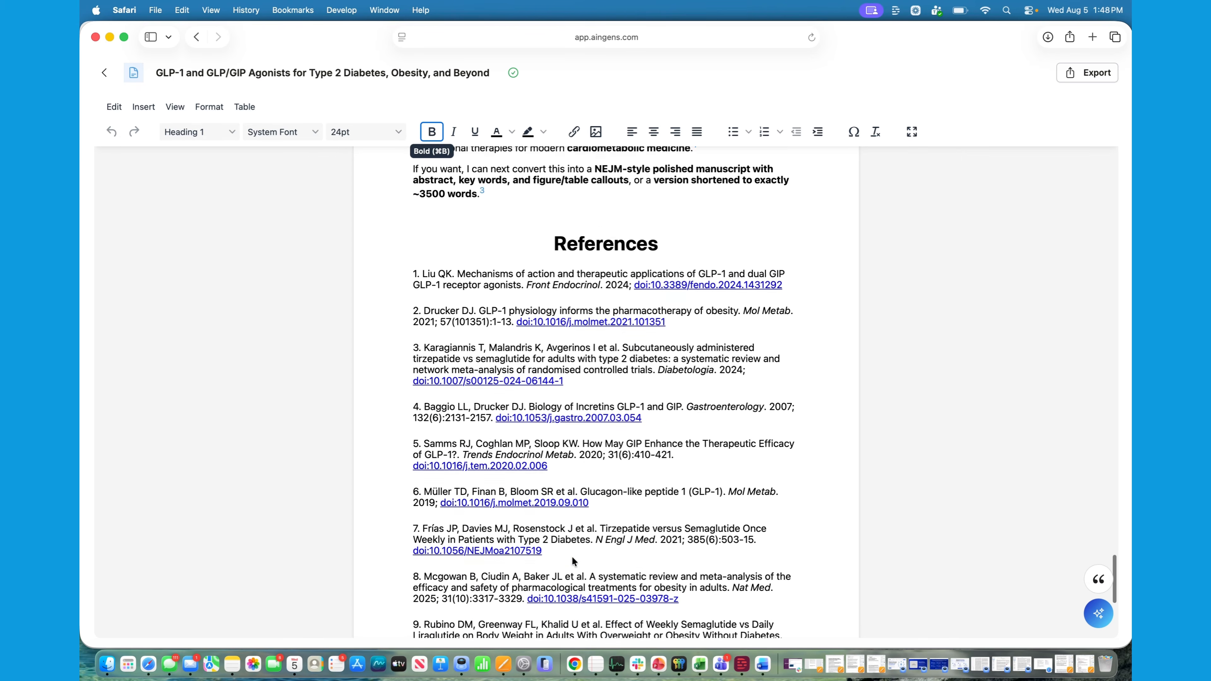
{"action": "scroll", "coordinate": [573, 561], "scroll_direction": "down", "scroll_amount": 2}
{"action": "scroll", "coordinate": [573, 561], "scroll_direction": "up", "scroll_amount": 5}
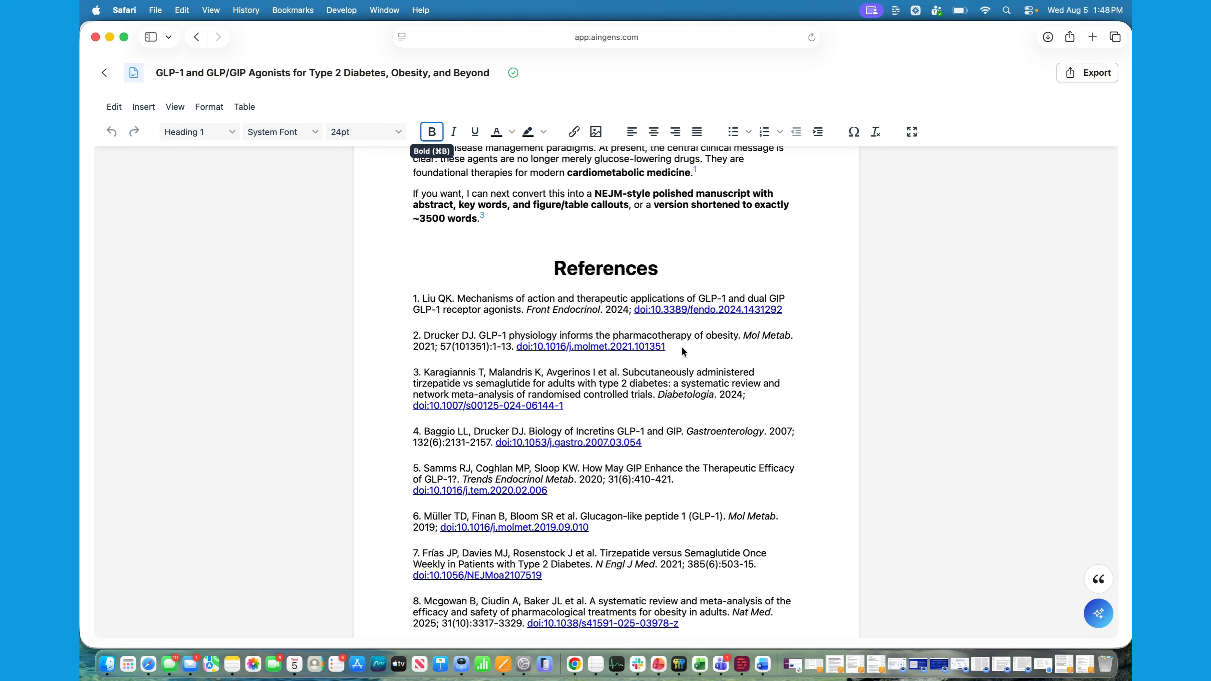
{"action": "scroll", "coordinate": [673, 382], "scroll_direction": "up", "scroll_amount": 6}
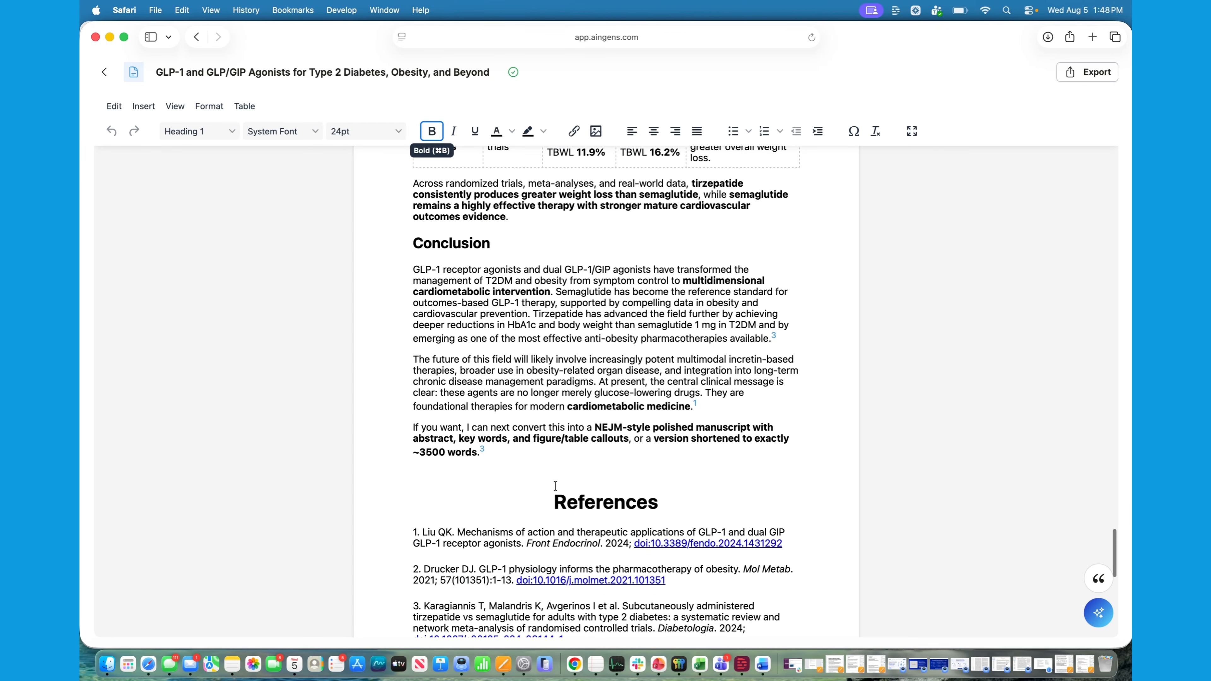
{"action": "scroll", "coordinate": [639, 519], "scroll_direction": "down", "scroll_amount": 1}
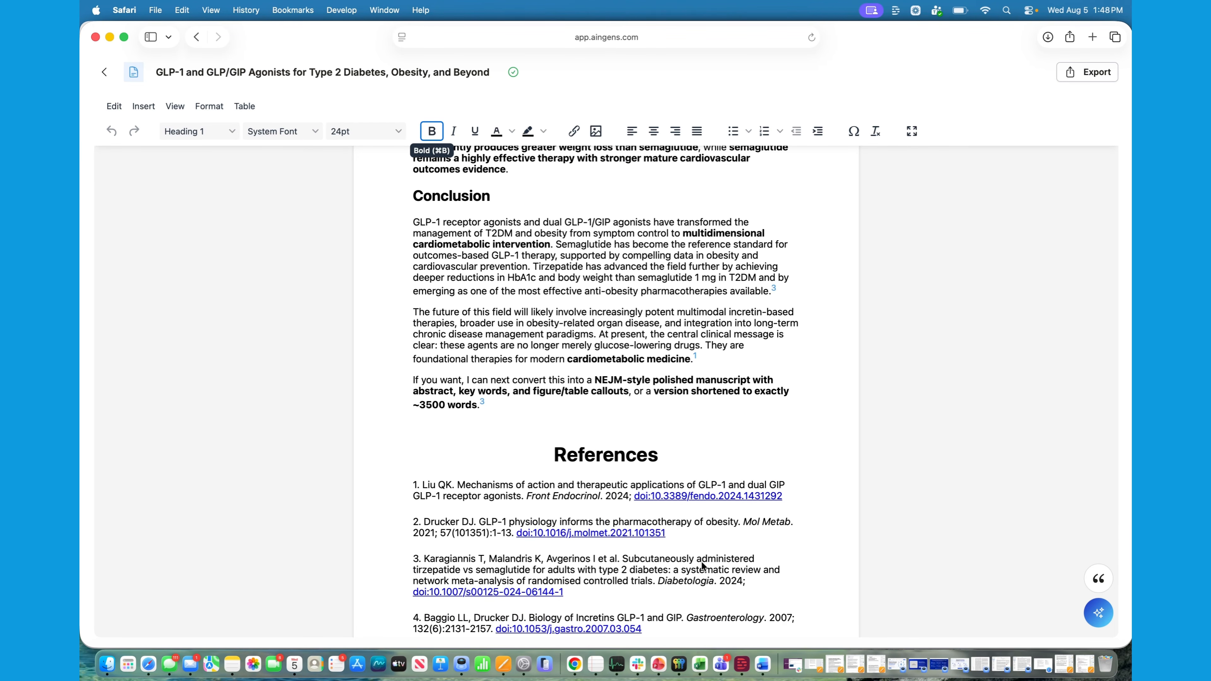
{"action": "scroll", "coordinate": [765, 582], "scroll_direction": "down", "scroll_amount": 1}
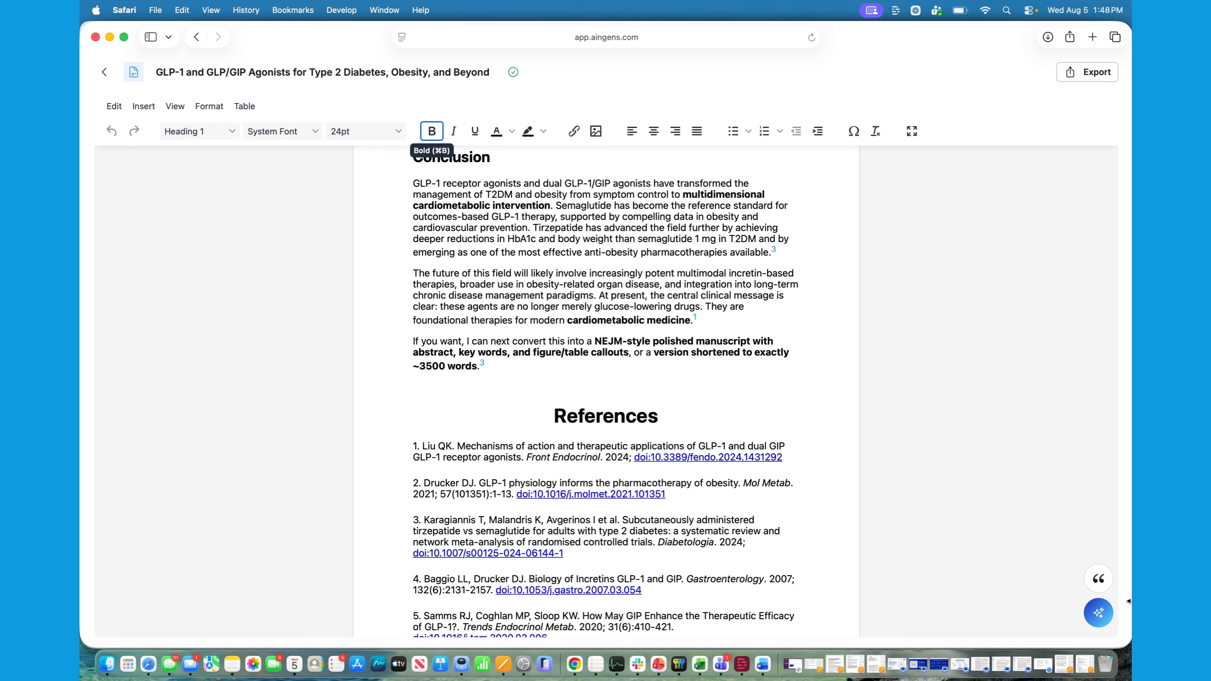
Open the assistant chat beside the article and review its history back to the prompt requesting the 3500-word review outline
{"action": "scroll", "coordinate": [767, 488], "scroll_direction": "up", "scroll_amount": 15}
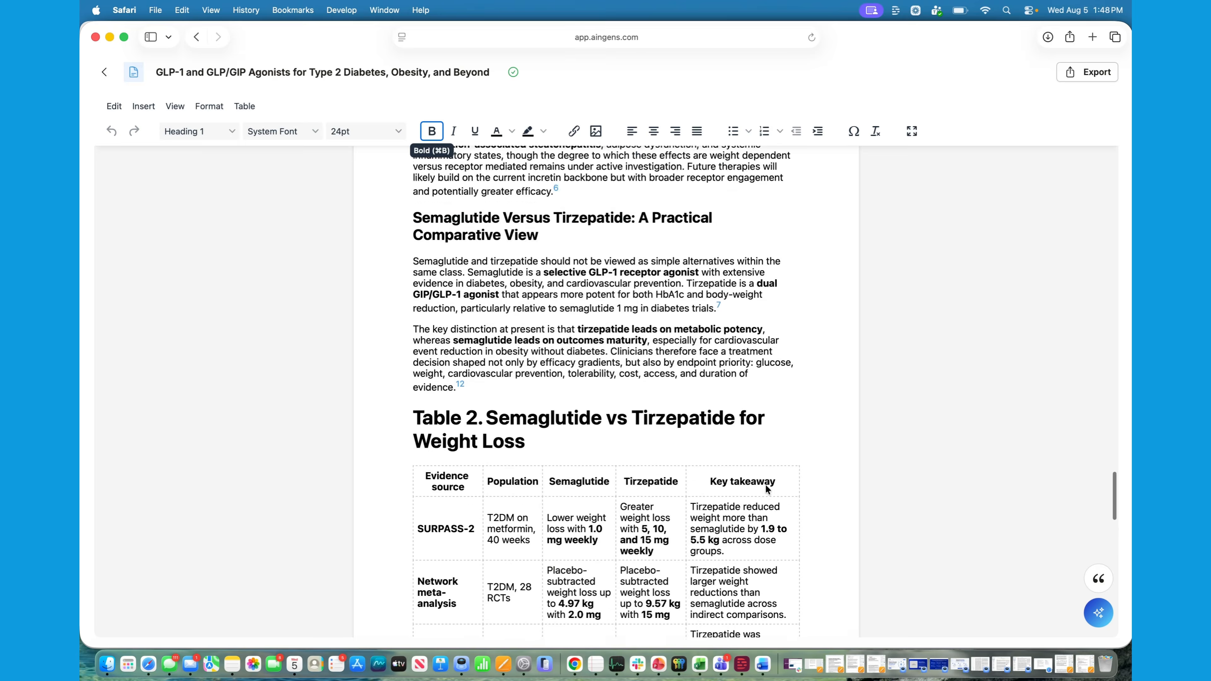
{"action": "scroll", "coordinate": [766, 489], "scroll_direction": "up", "scroll_amount": 12}
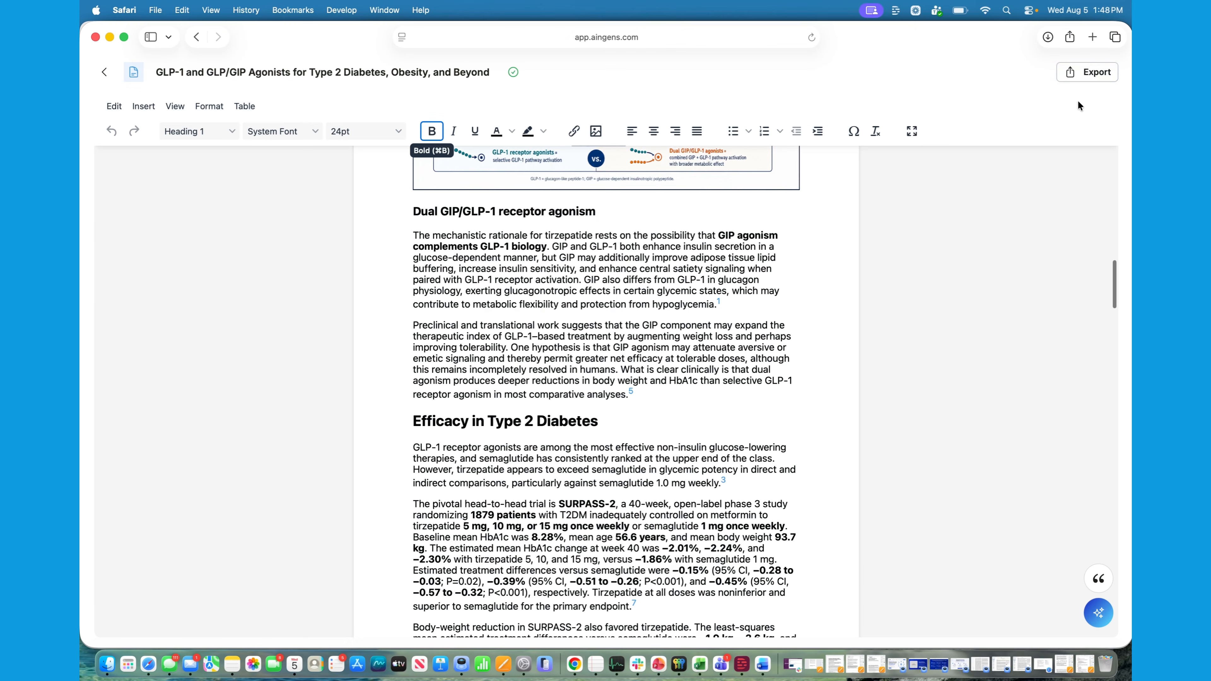
{"action": "left_click", "coordinate": [823, 98]}
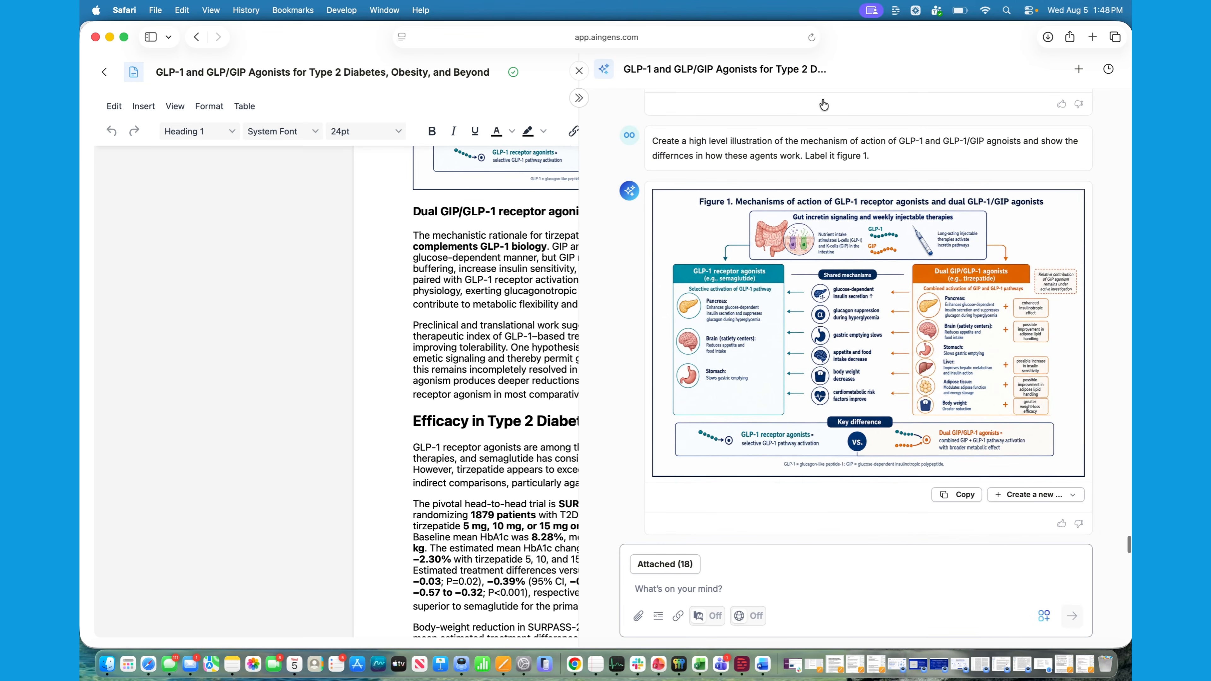
{"action": "scroll", "coordinate": [940, 302], "scroll_direction": "down", "scroll_amount": 15}
{"action": "scroll", "coordinate": [940, 298], "scroll_direction": "up", "scroll_amount": 20}
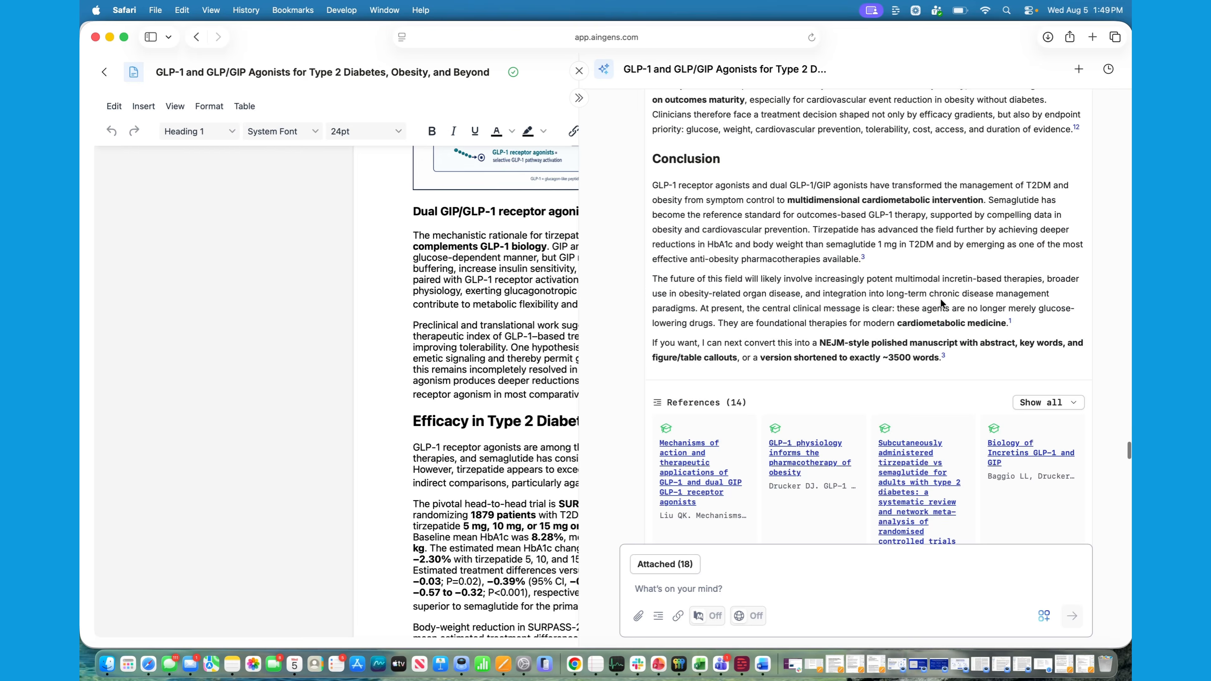
{"action": "scroll", "coordinate": [940, 298], "scroll_direction": "up", "scroll_amount": 10}
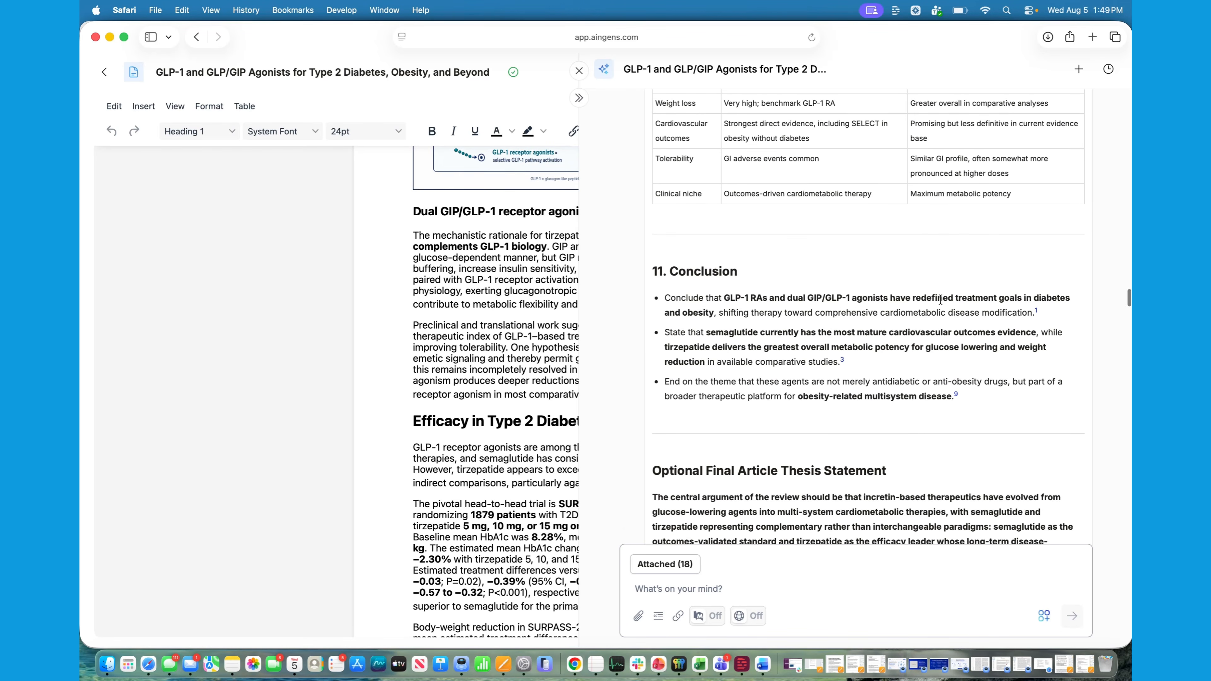
{"action": "scroll", "coordinate": [940, 298], "scroll_direction": "up", "scroll_amount": 10}
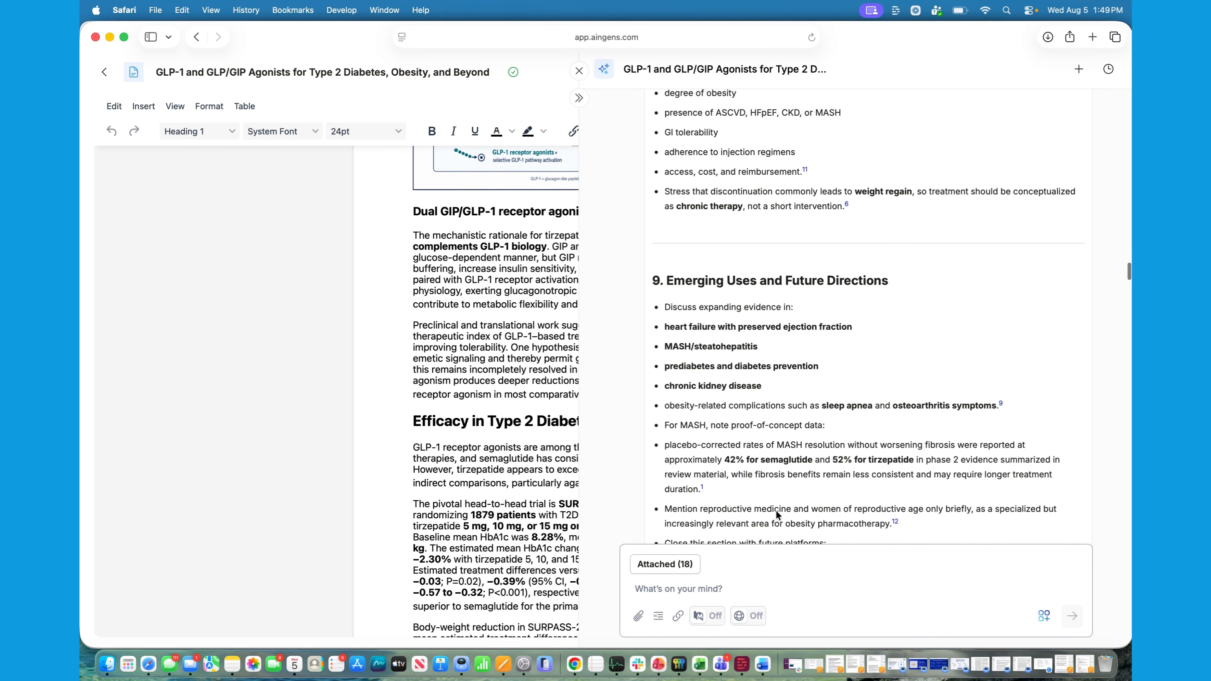
{"action": "scroll", "coordinate": [879, 384], "scroll_direction": "up", "scroll_amount": 10}
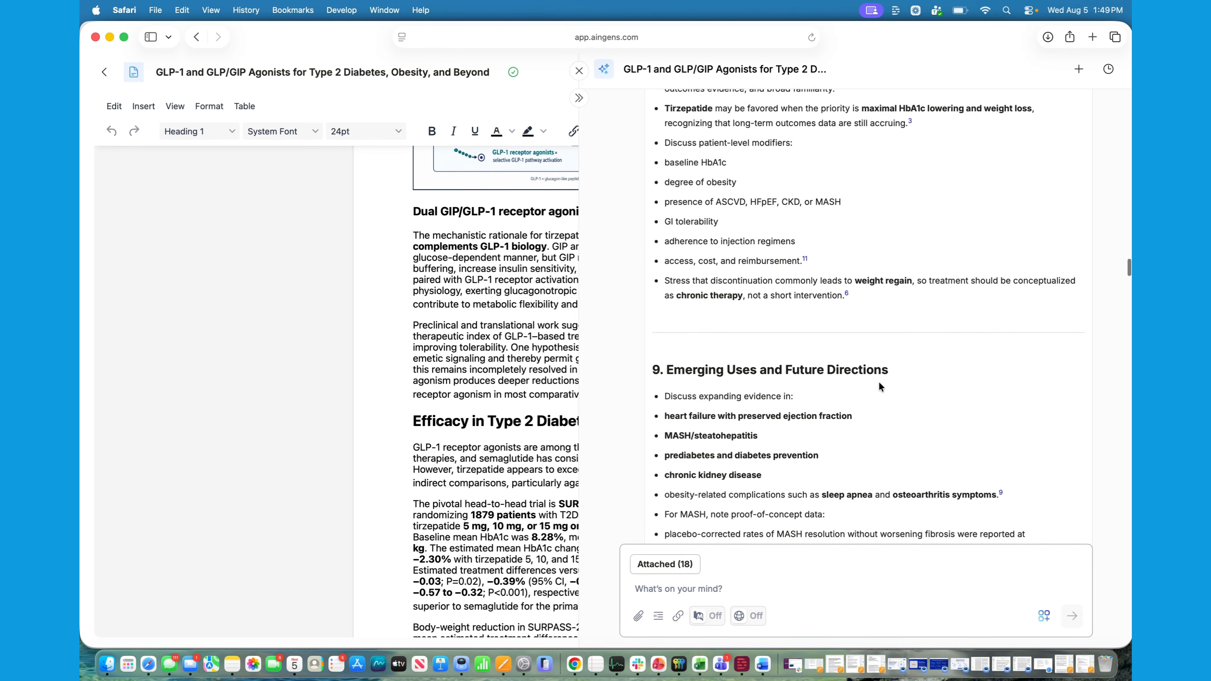
{"action": "scroll", "coordinate": [878, 383], "scroll_direction": "up", "scroll_amount": 7}
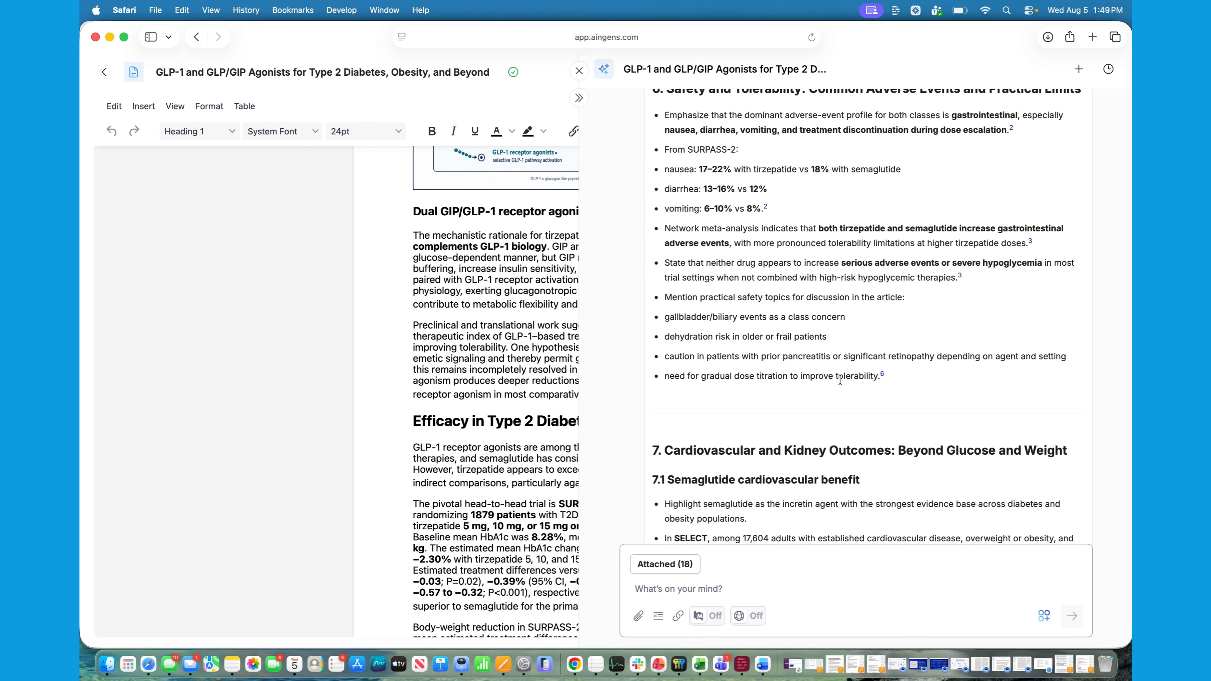
{"action": "scroll", "coordinate": [840, 380], "scroll_direction": "up", "scroll_amount": 20}
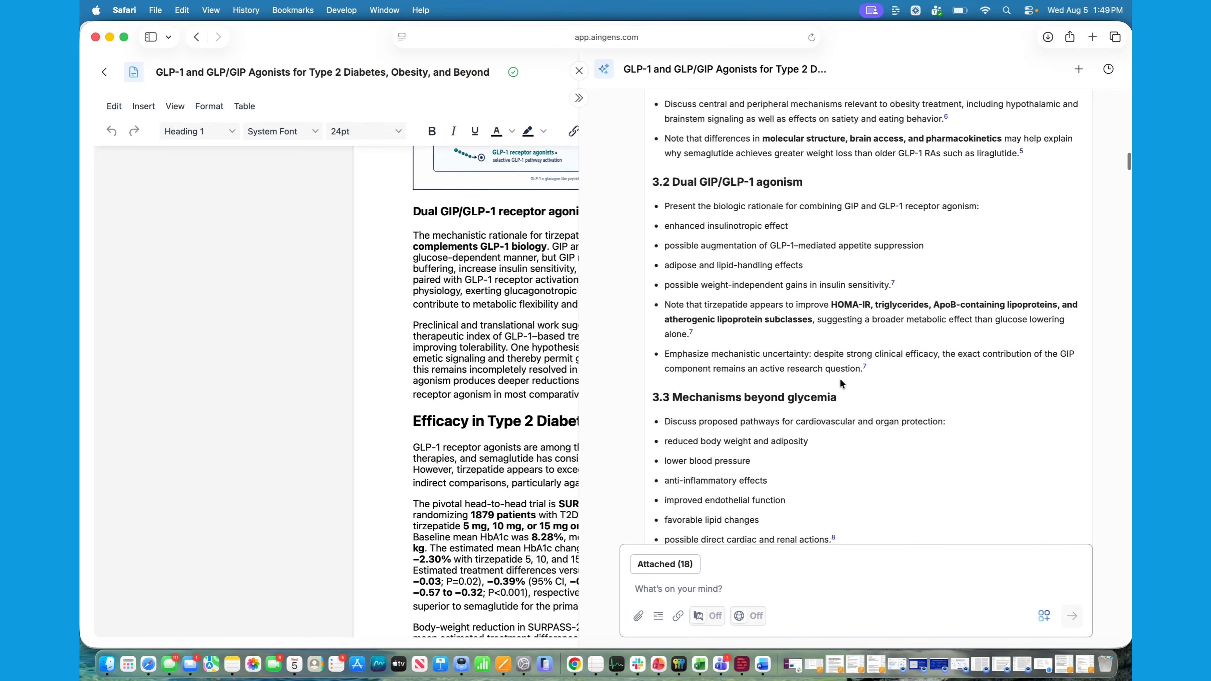
{"action": "scroll", "coordinate": [840, 378], "scroll_direction": "up", "scroll_amount": 3}
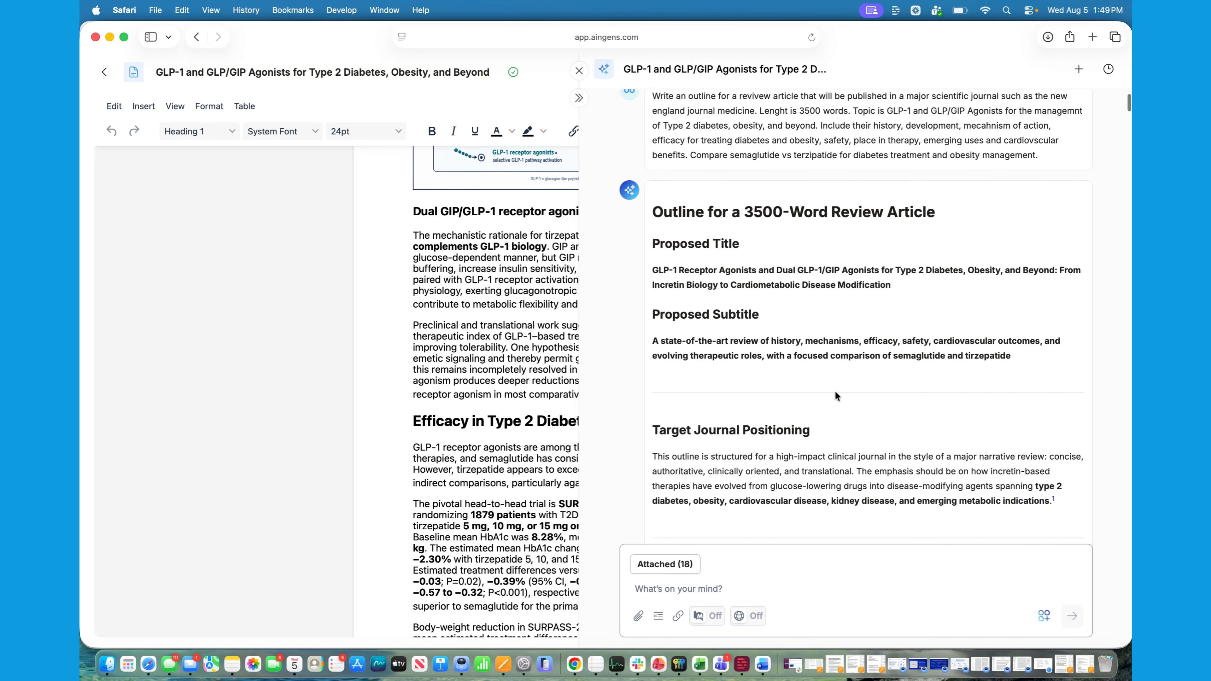
Review the chat from the outline's safety section through its references to the generated article's Efficacy in Type 2 Diabetes section
{"action": "scroll", "coordinate": [835, 395], "scroll_direction": "down", "scroll_amount": 20}
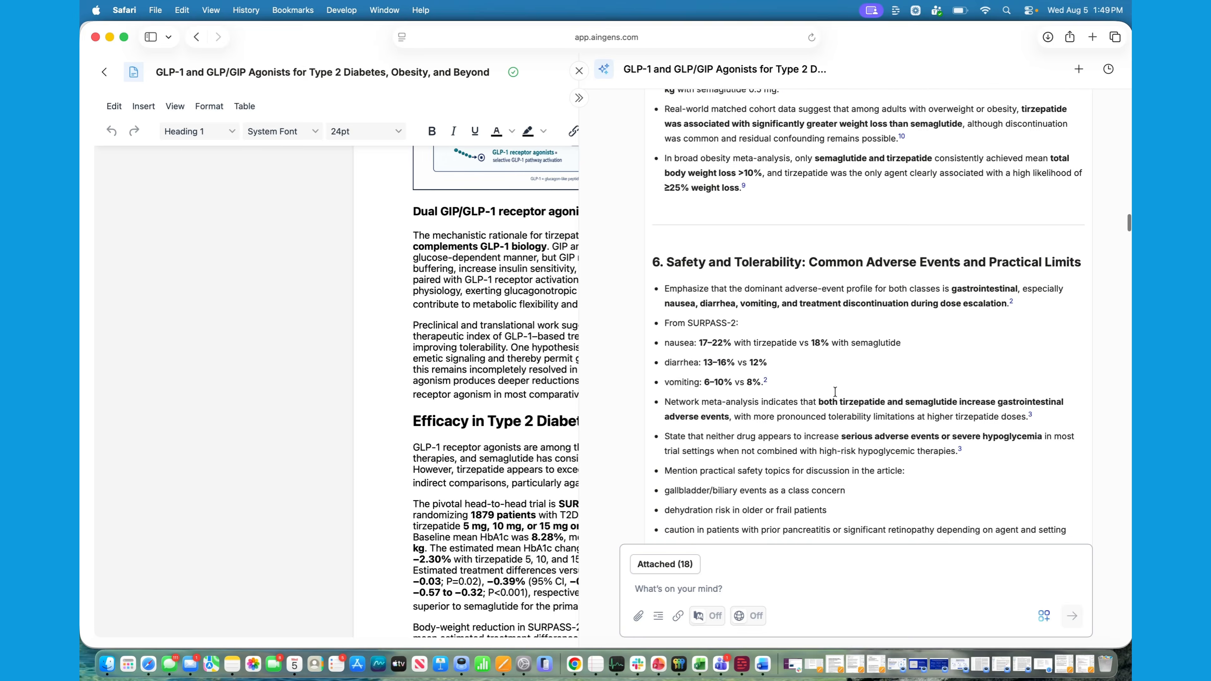
{"action": "scroll", "coordinate": [835, 392], "scroll_direction": "down", "scroll_amount": 20}
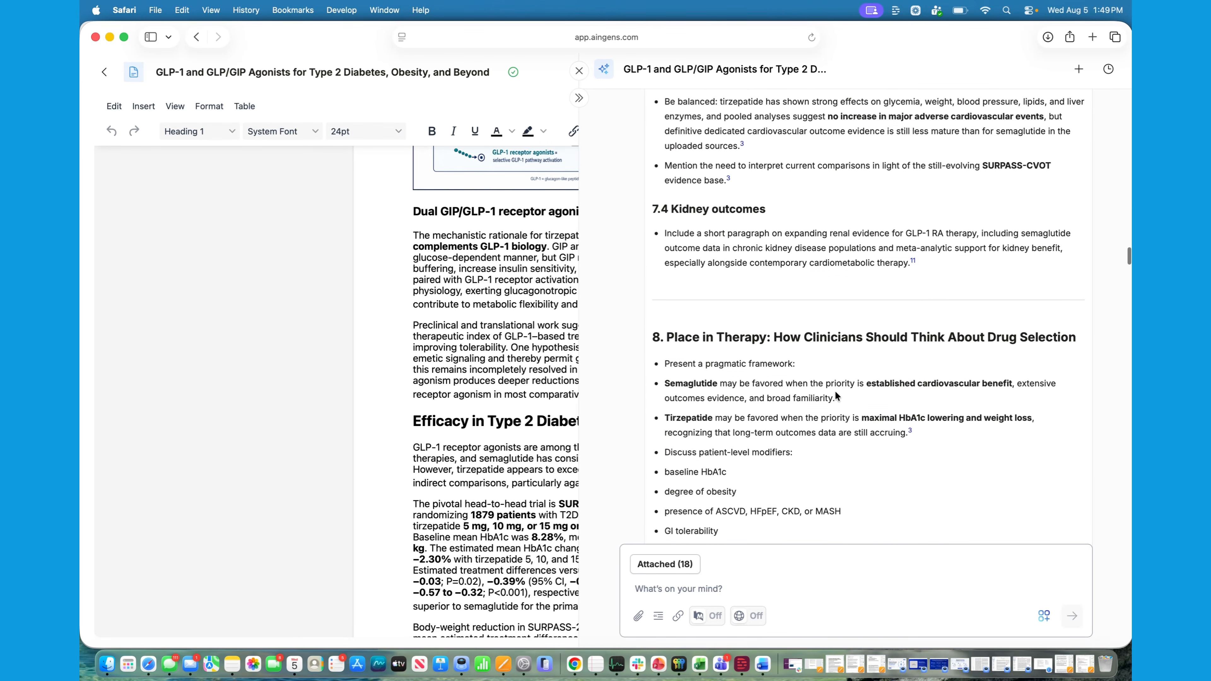
{"action": "scroll", "coordinate": [834, 391], "scroll_direction": "down", "scroll_amount": 20}
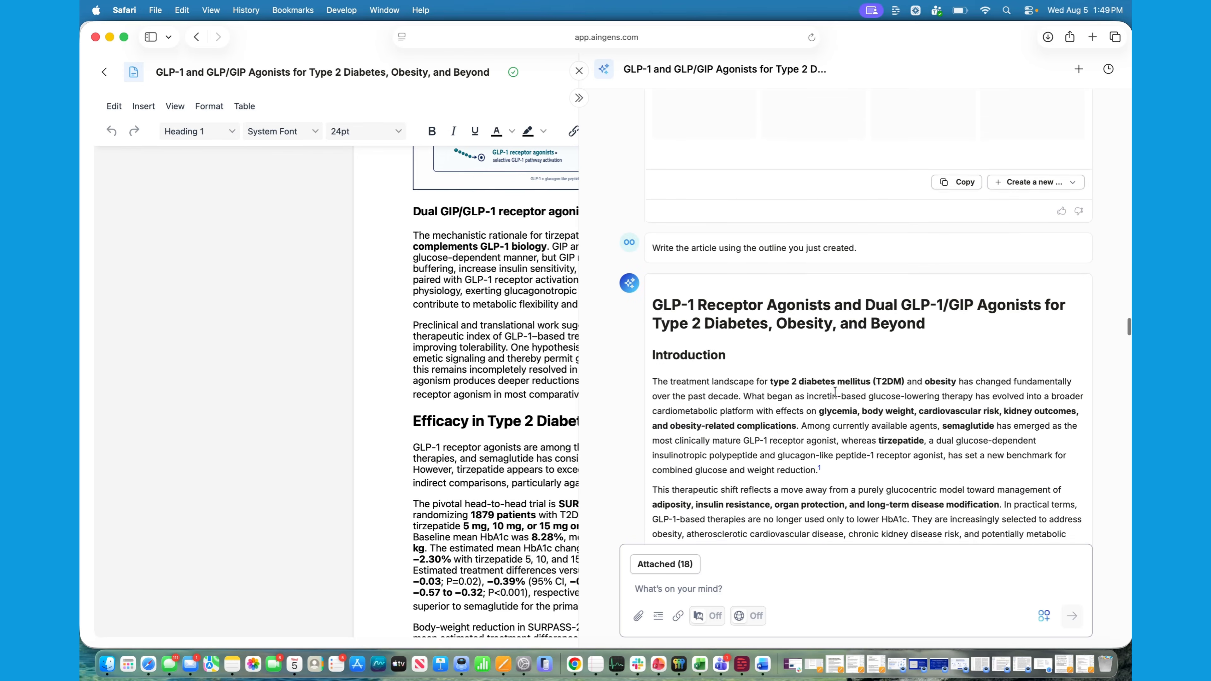
{"action": "scroll", "coordinate": [835, 391], "scroll_direction": "up", "scroll_amount": 15}
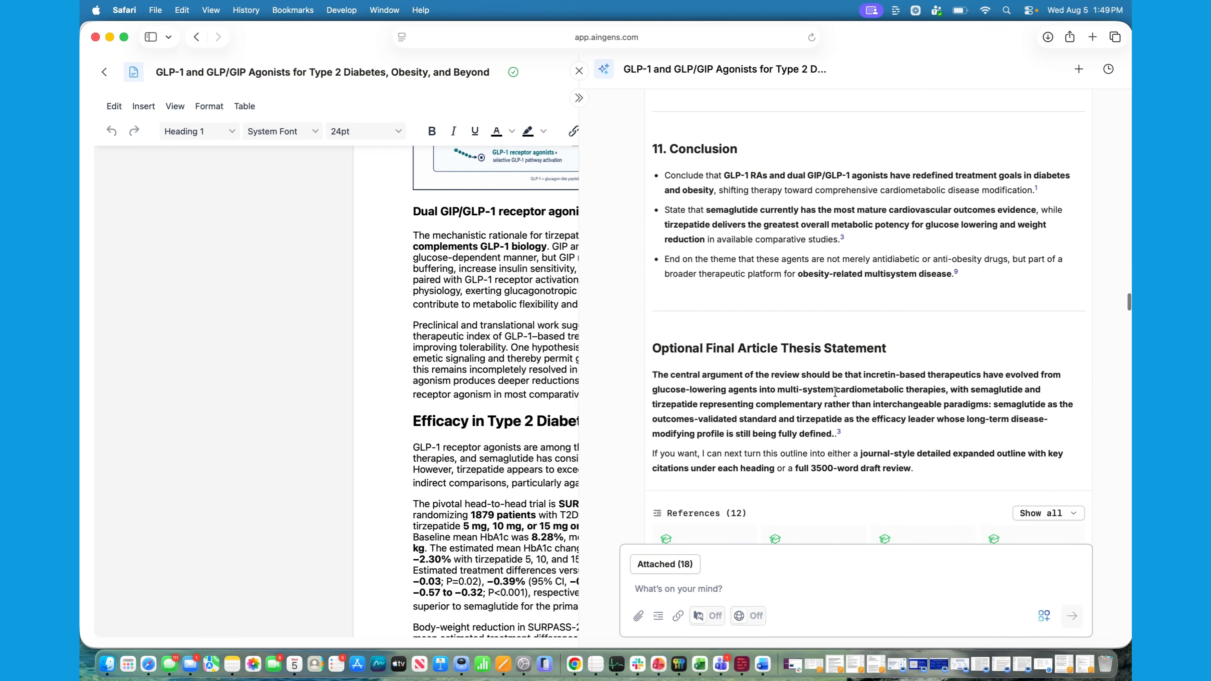
{"action": "scroll", "coordinate": [836, 395], "scroll_direction": "down", "scroll_amount": 8}
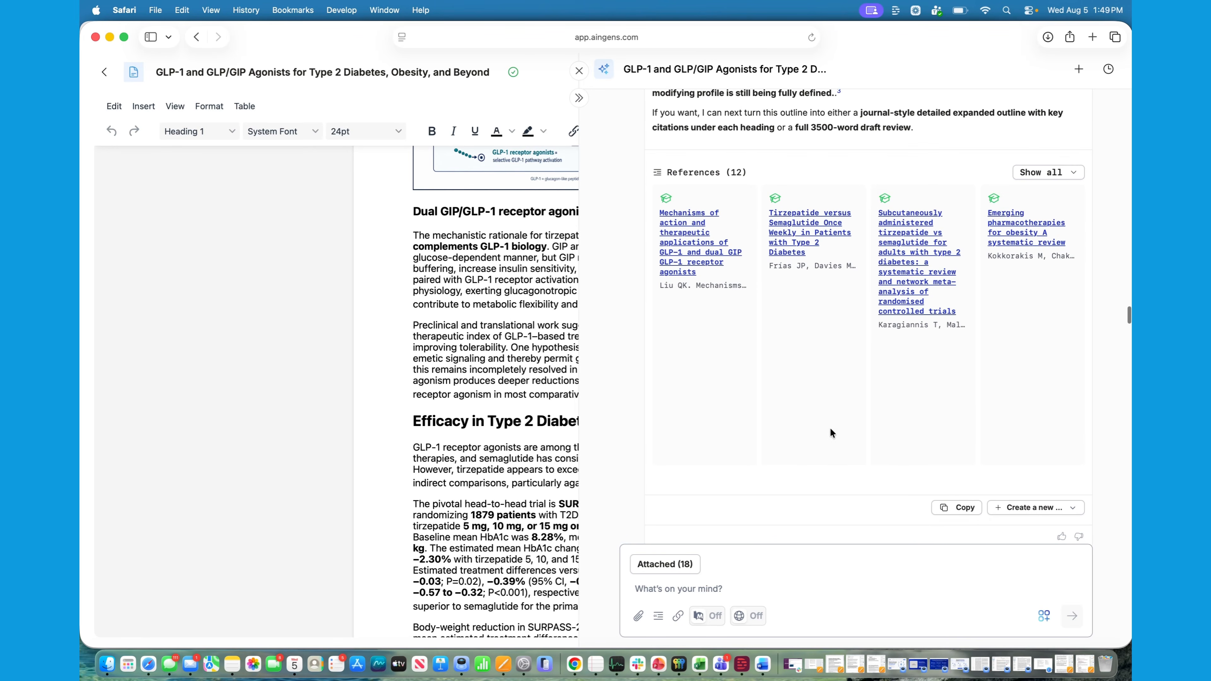
{"action": "scroll", "coordinate": [834, 507], "scroll_direction": "down", "scroll_amount": 10}
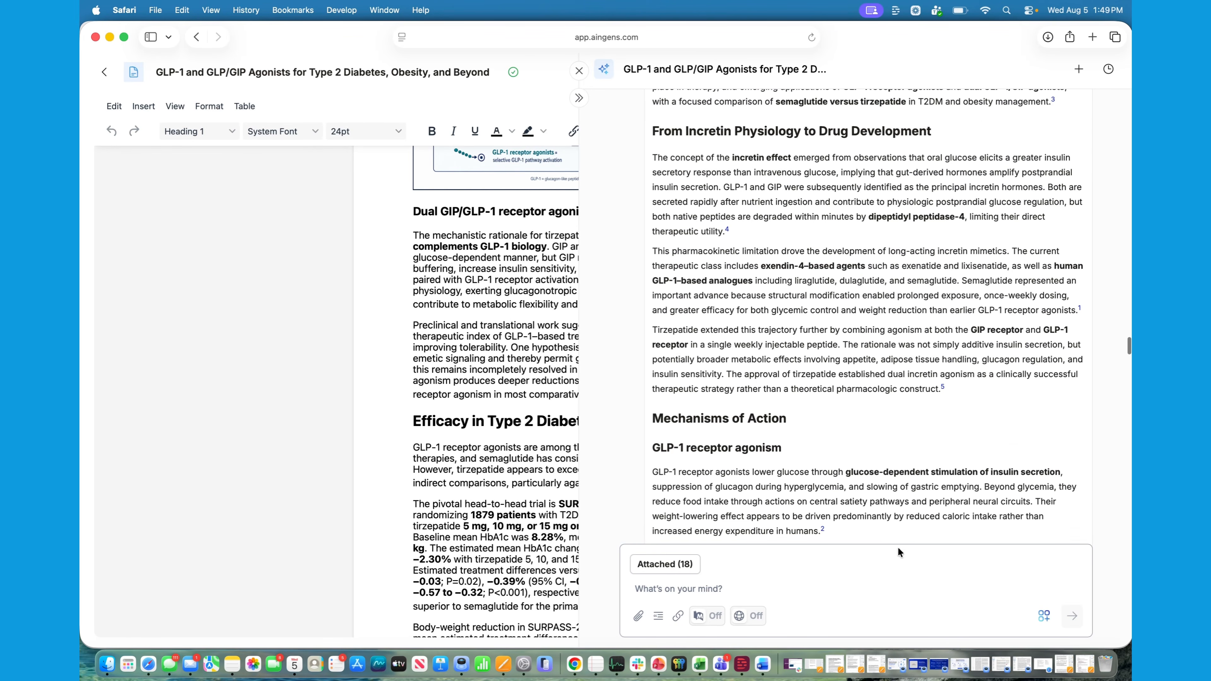
{"action": "scroll", "coordinate": [849, 493], "scroll_direction": "down", "scroll_amount": 10}
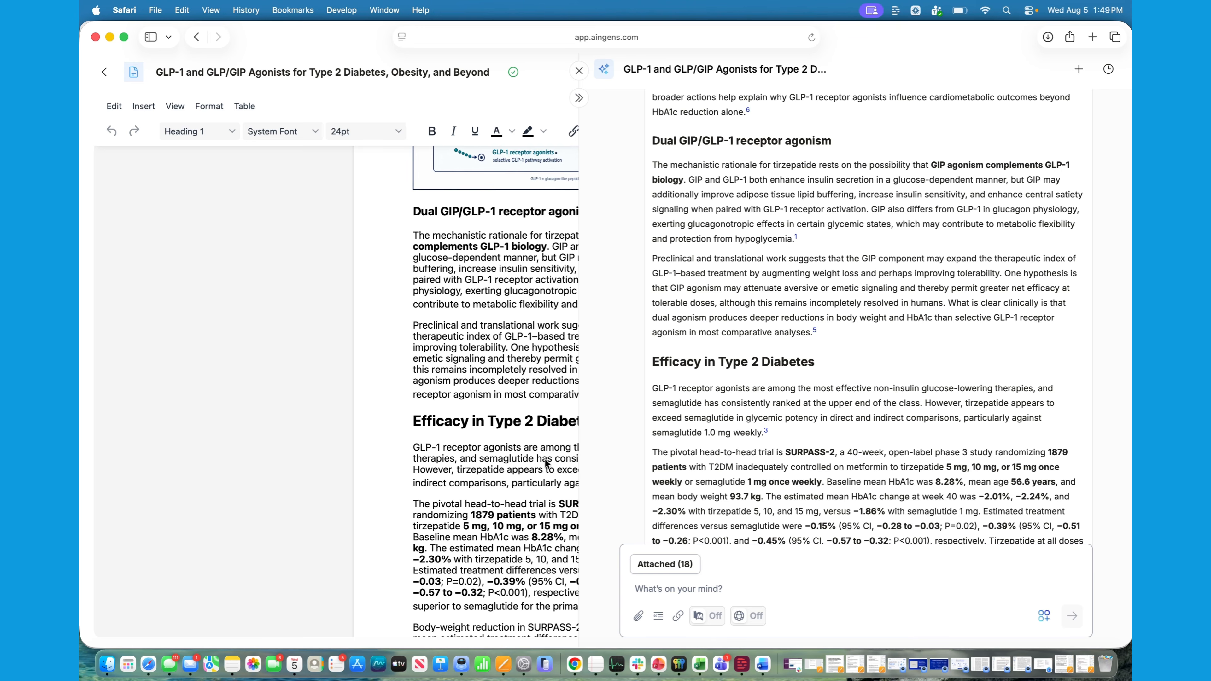
View the document's References & Citations list, close it and return to the beginning of the article
{"action": "left_click", "coordinate": [551, 478]}
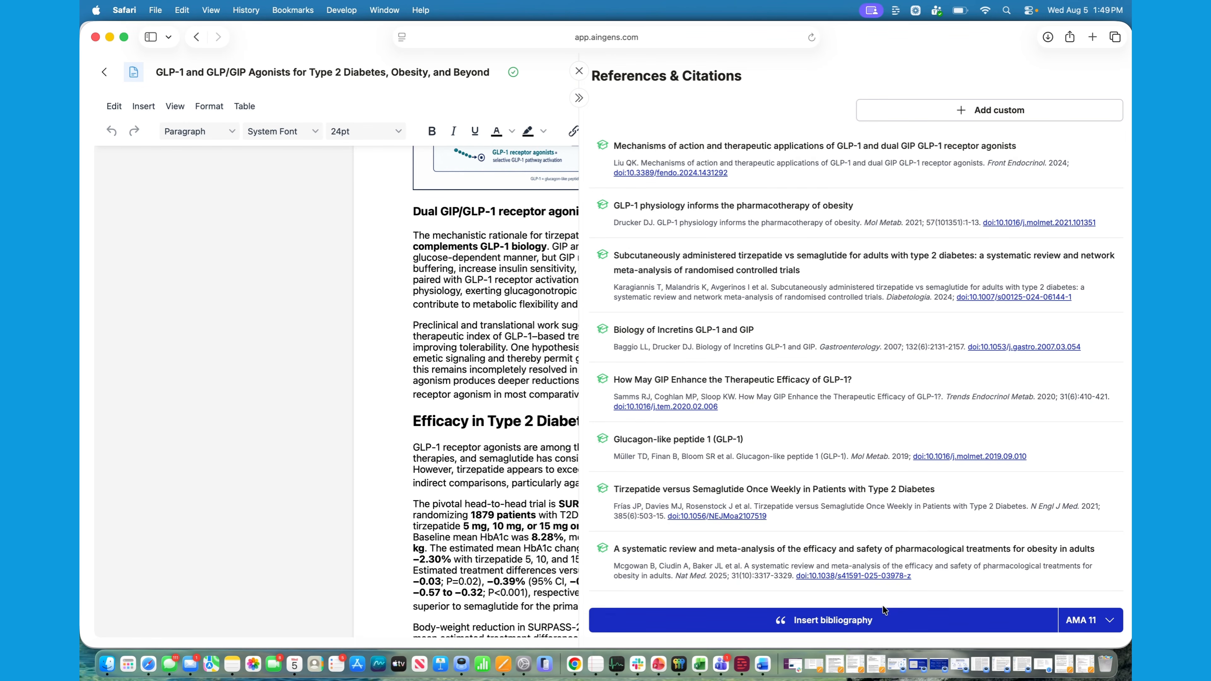
{"action": "scroll", "coordinate": [654, 471], "scroll_direction": "up", "scroll_amount": 16}
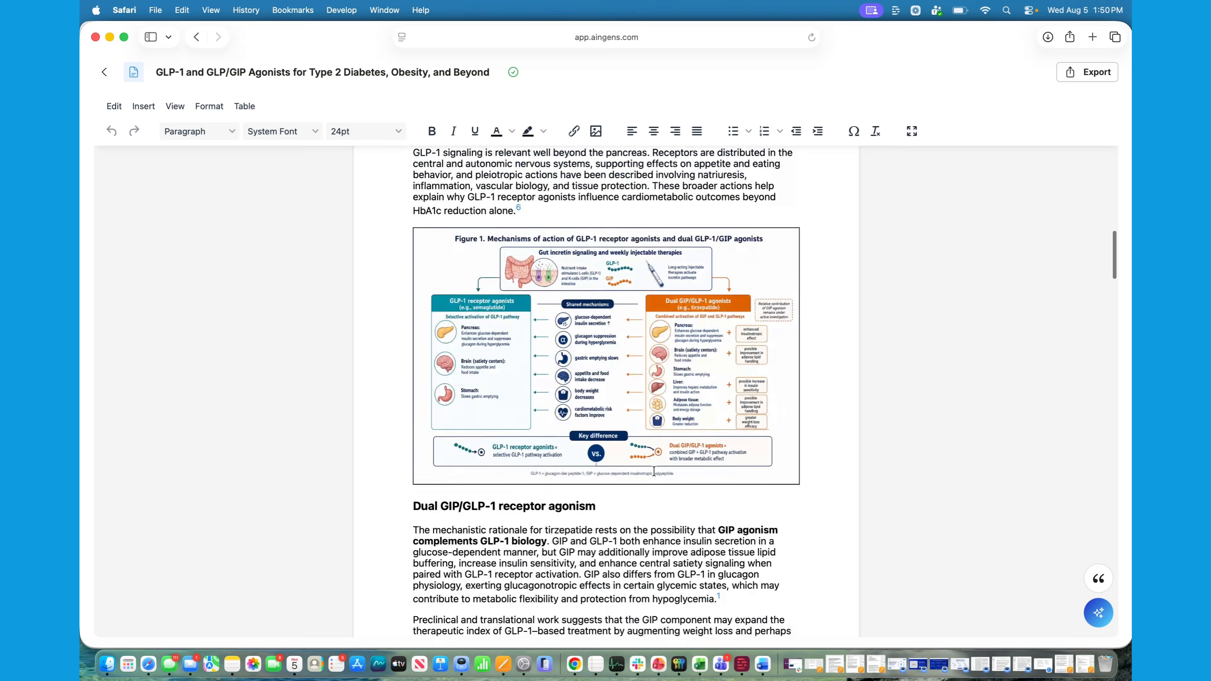
{"action": "scroll", "coordinate": [654, 471], "scroll_direction": "up", "scroll_amount": 8}
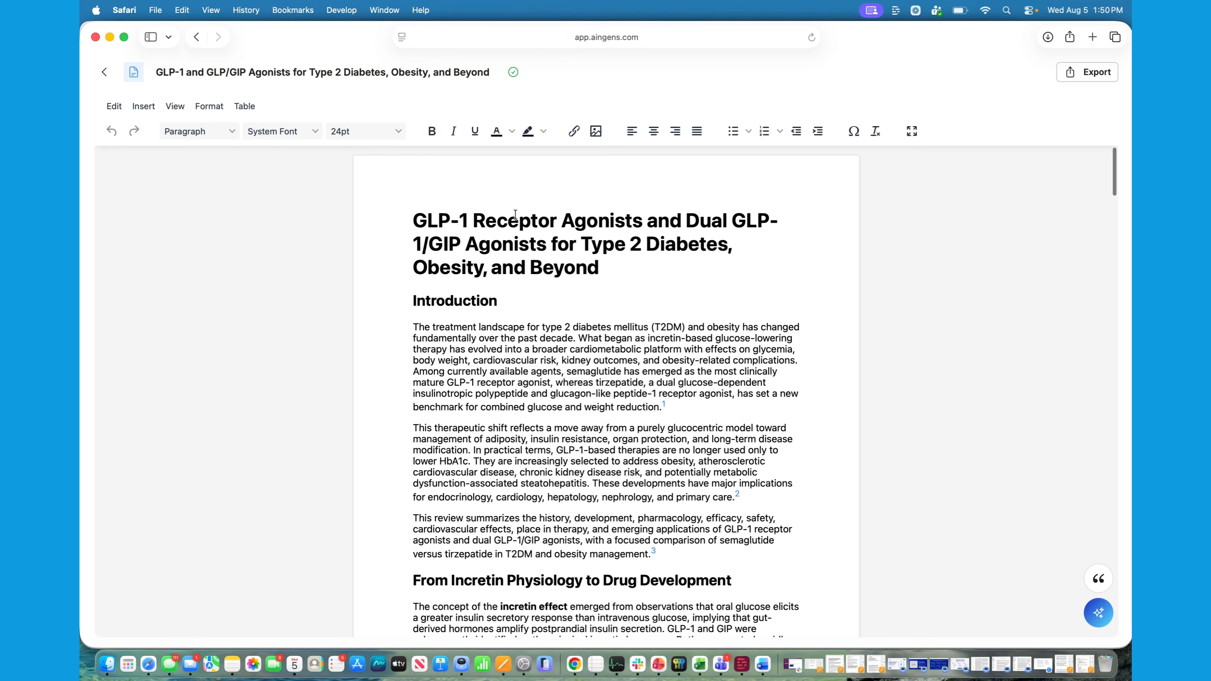
Go back to the Work library, reopen the GLP-1 and GLP/GIP Agonists document and show its saved assistant chat
{"action": "left_click", "coordinate": [105, 73]}
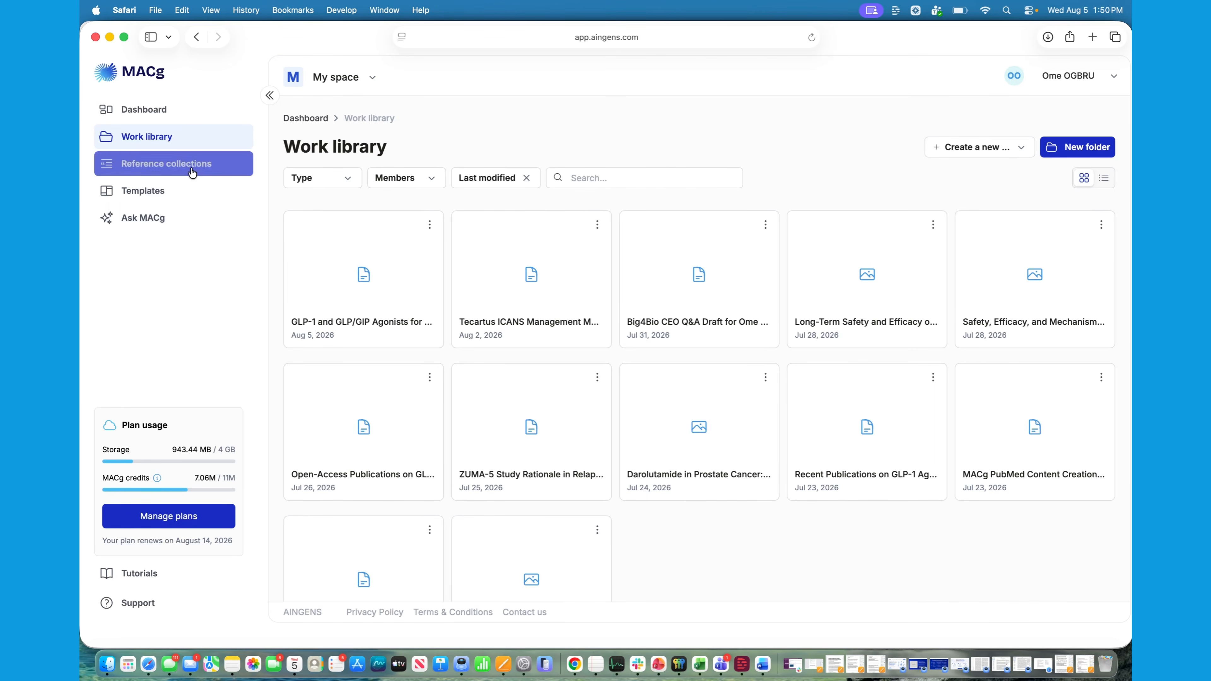
{"action": "left_click", "coordinate": [405, 296]}
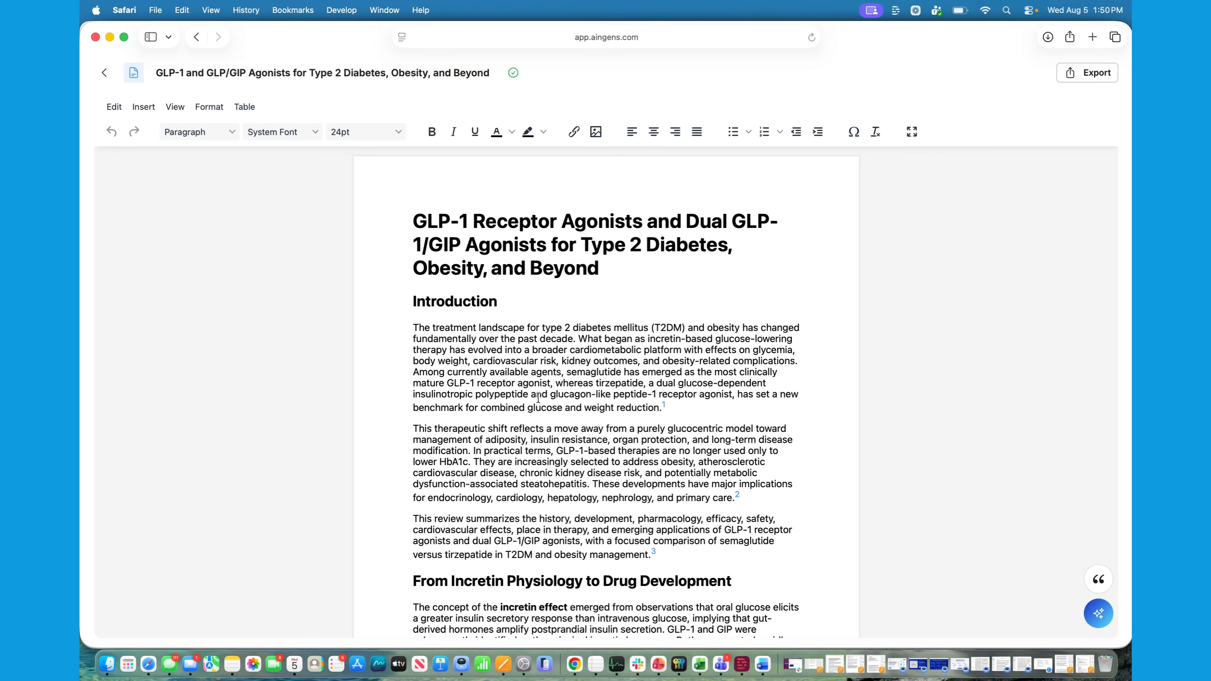
{"action": "scroll", "coordinate": [538, 398], "scroll_direction": "down", "scroll_amount": 20}
{"action": "left_click", "coordinate": [1098, 614]}
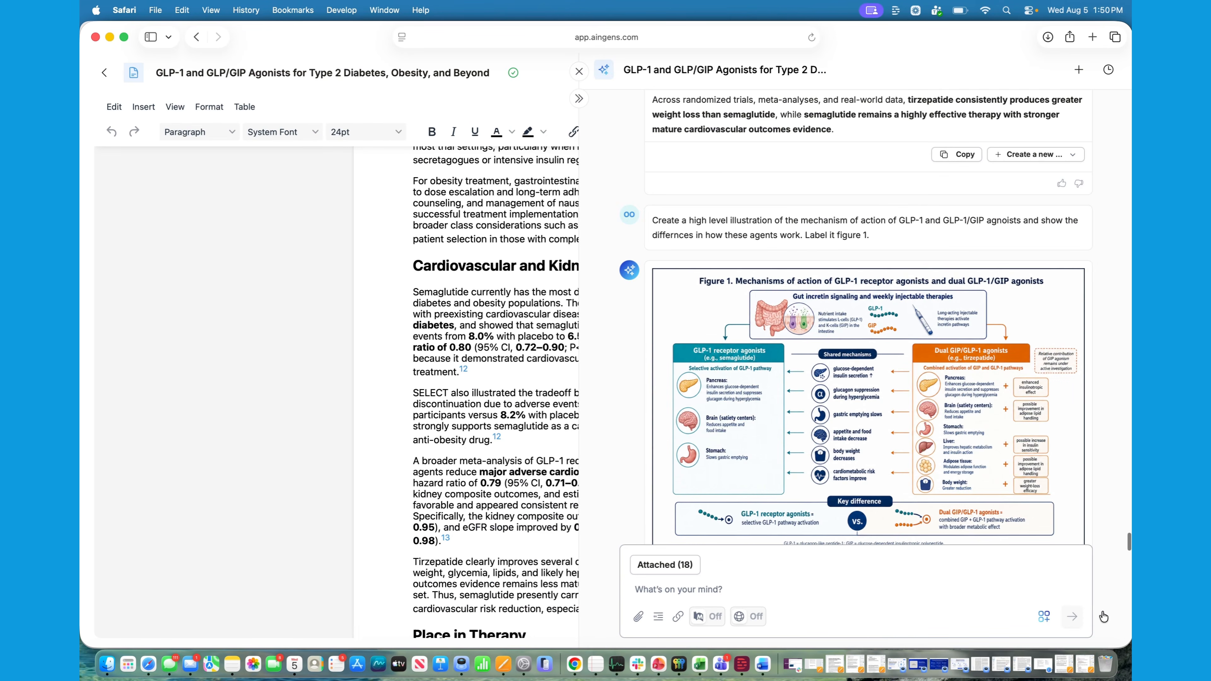
Review the saved chat's article references, both Table 2 versions and the Figure 1 illustration with their prompts
{"action": "scroll", "coordinate": [866, 370], "scroll_direction": "up", "scroll_amount": 15}
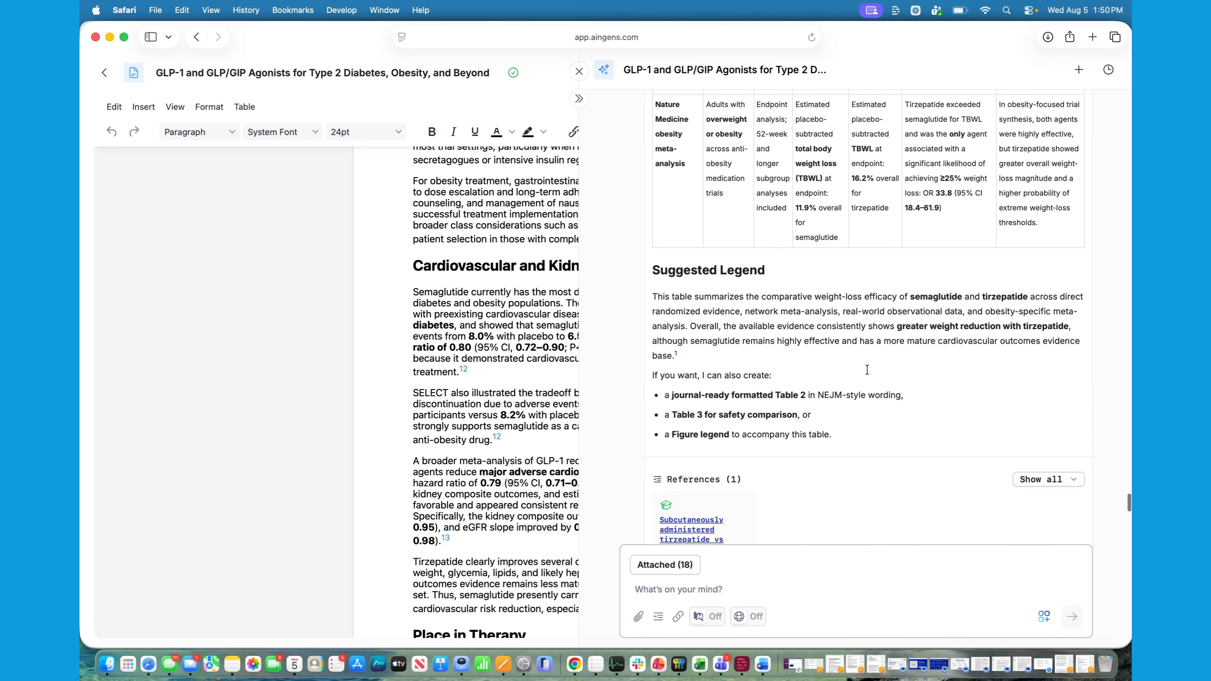
{"action": "scroll", "coordinate": [866, 370], "scroll_direction": "up", "scroll_amount": 1}
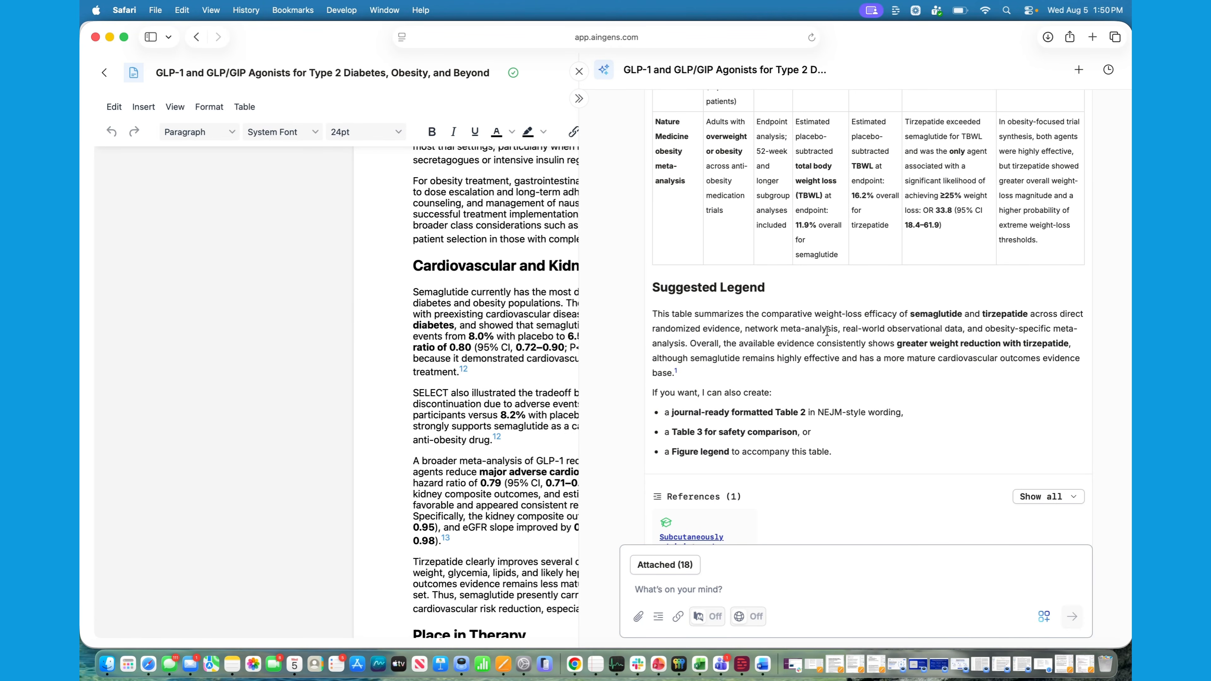
{"action": "scroll", "coordinate": [827, 331], "scroll_direction": "up", "scroll_amount": 15}
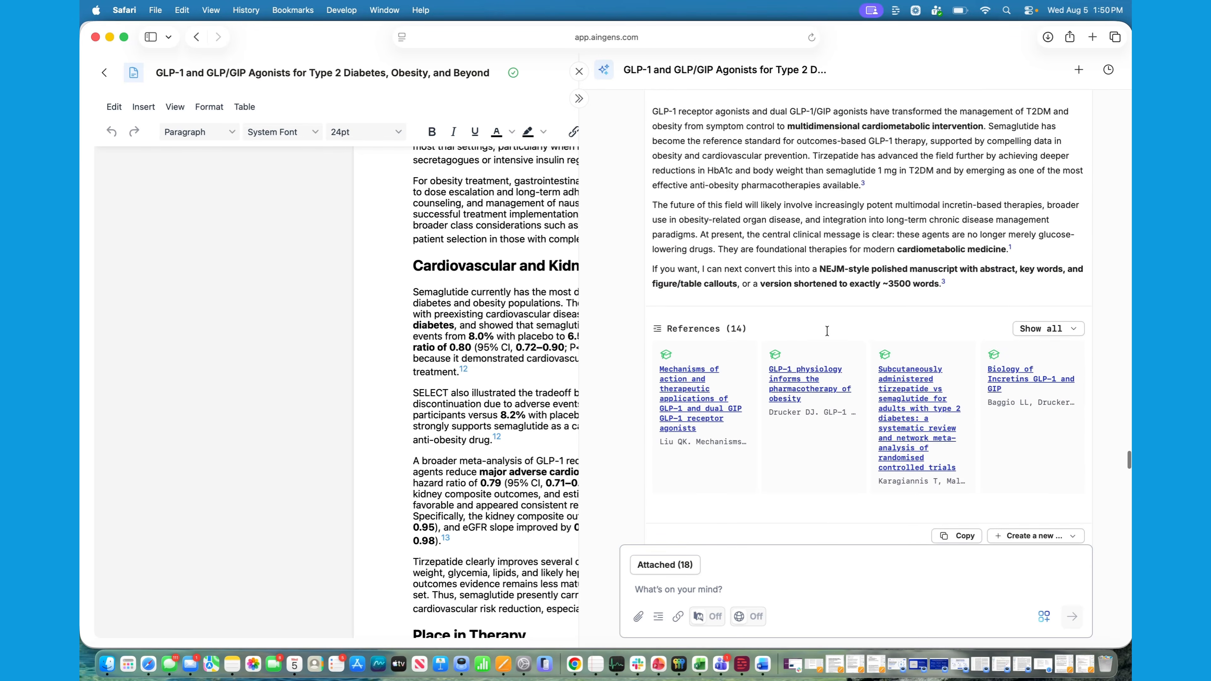
{"action": "scroll", "coordinate": [827, 330], "scroll_direction": "up", "scroll_amount": 10}
{"action": "scroll", "coordinate": [827, 329], "scroll_direction": "down", "scroll_amount": 20}
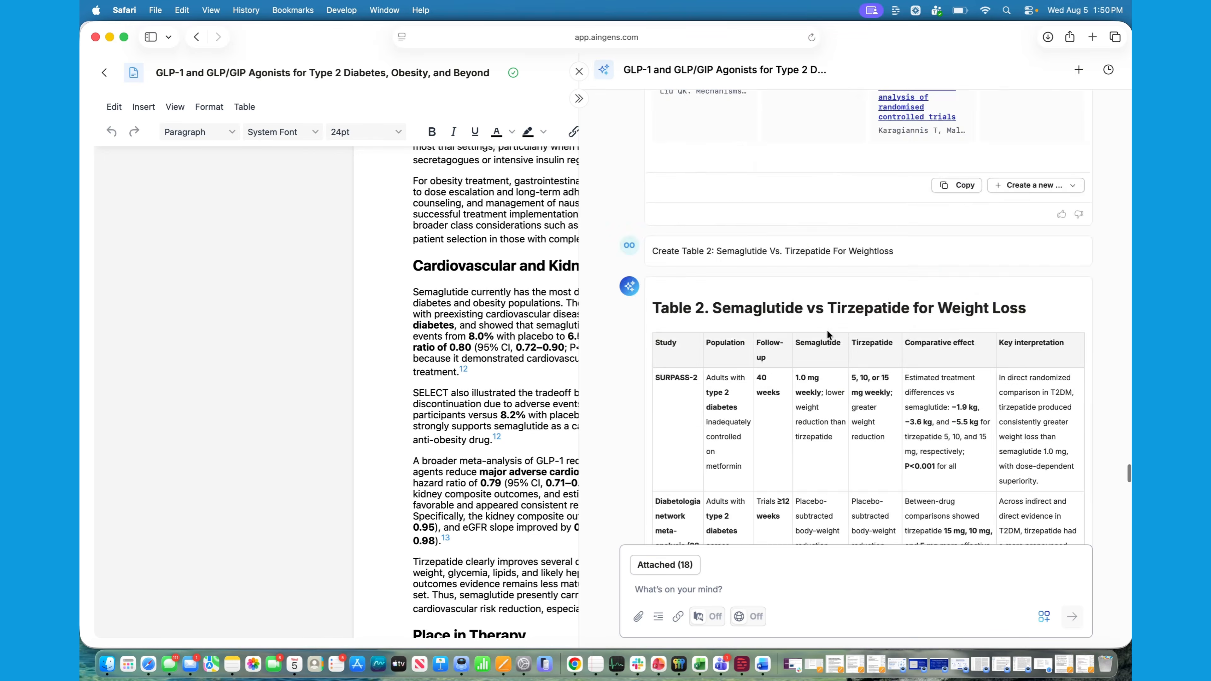
{"action": "scroll", "coordinate": [827, 330], "scroll_direction": "down", "scroll_amount": 20}
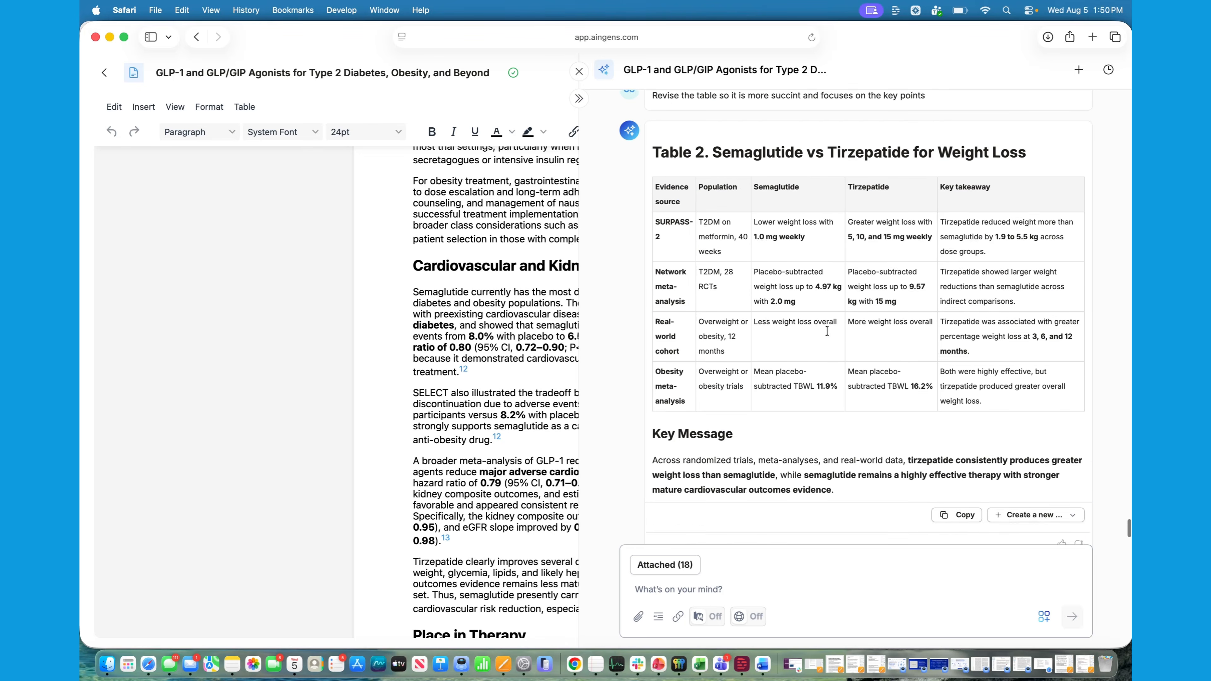
{"action": "scroll", "coordinate": [826, 329], "scroll_direction": "down", "scroll_amount": 10}
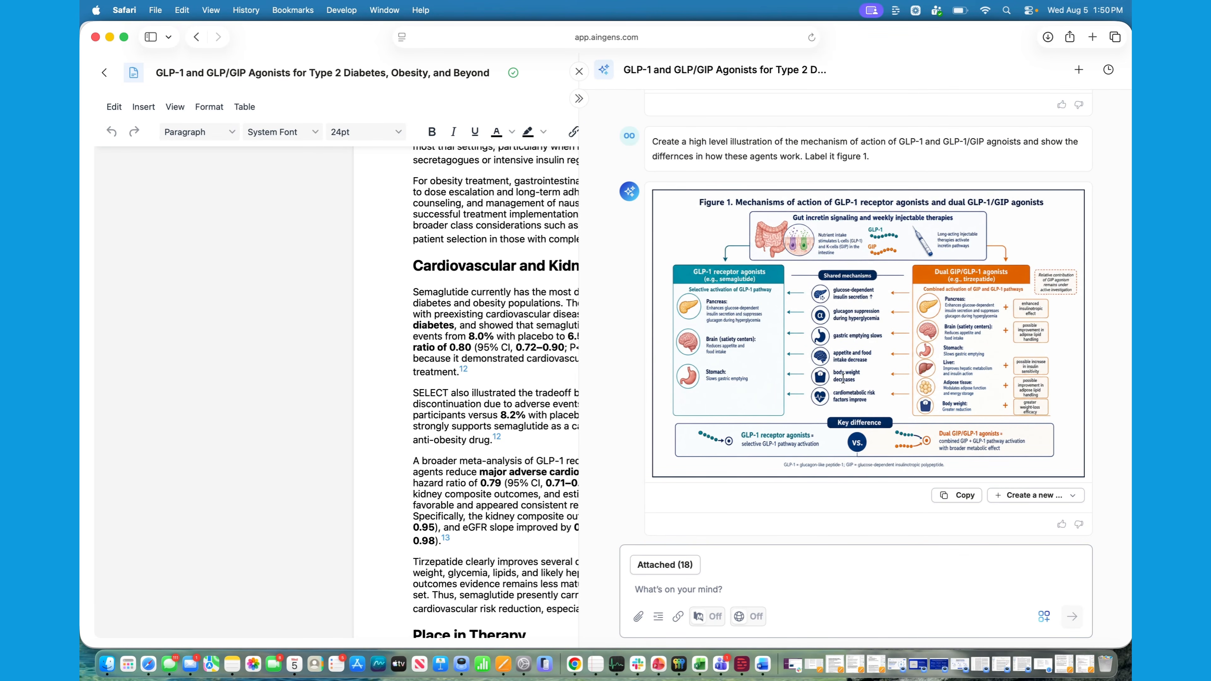
Return to the Work library and show the available file actions for the GLP-1 and GLP/GIP Agonists document
{"action": "scroll", "coordinate": [769, 404], "scroll_direction": "up", "scroll_amount": 10}
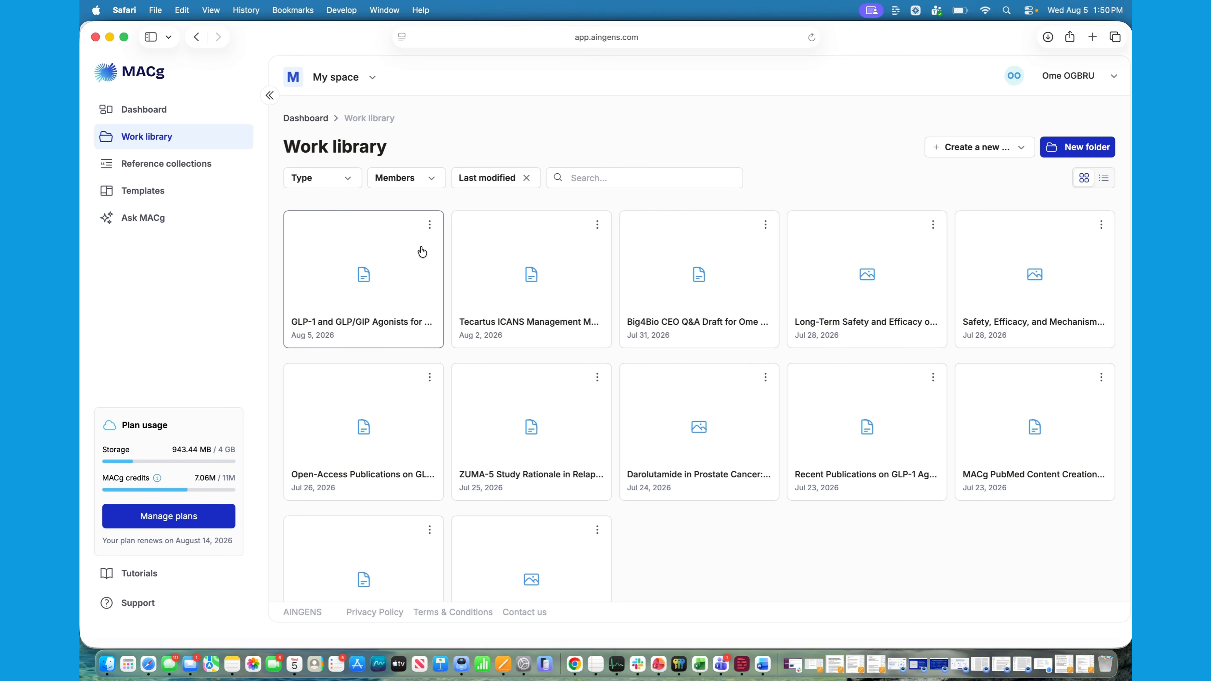
{"action": "left_click", "coordinate": [431, 225]}
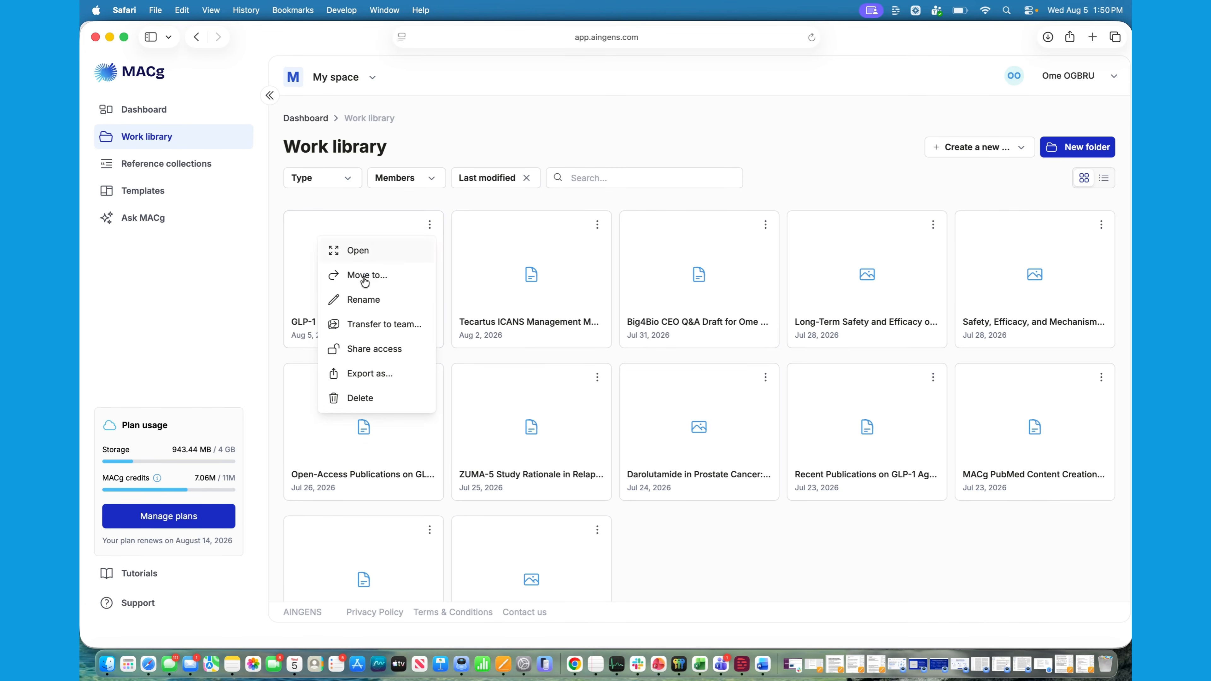